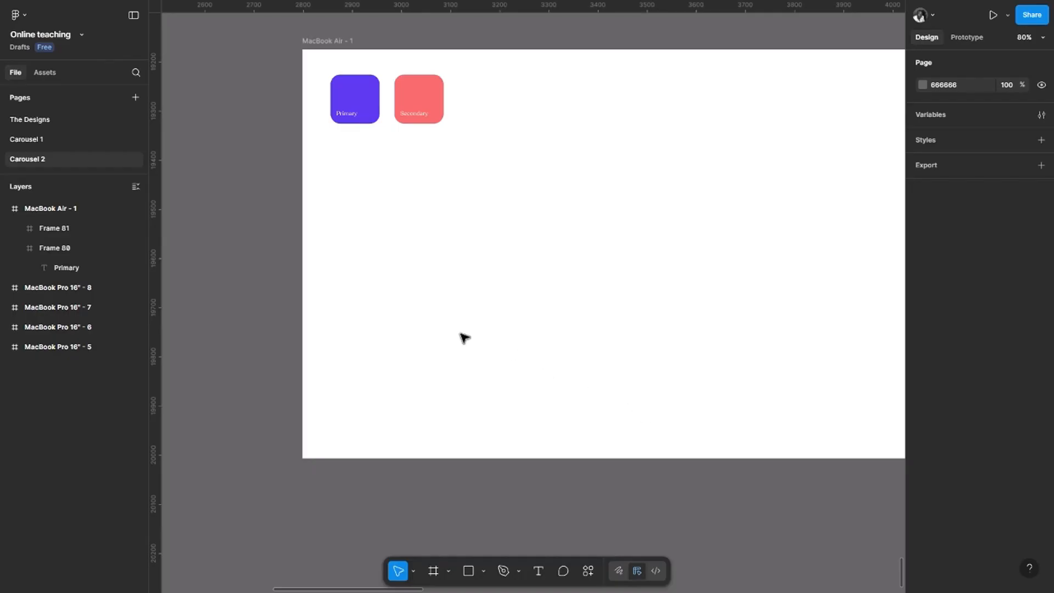
Draw a square about 93 × 93 below the Primary swatch and place a duplicate of it alongside
key("r")
left_click_drag(343, 208, 426, 235)
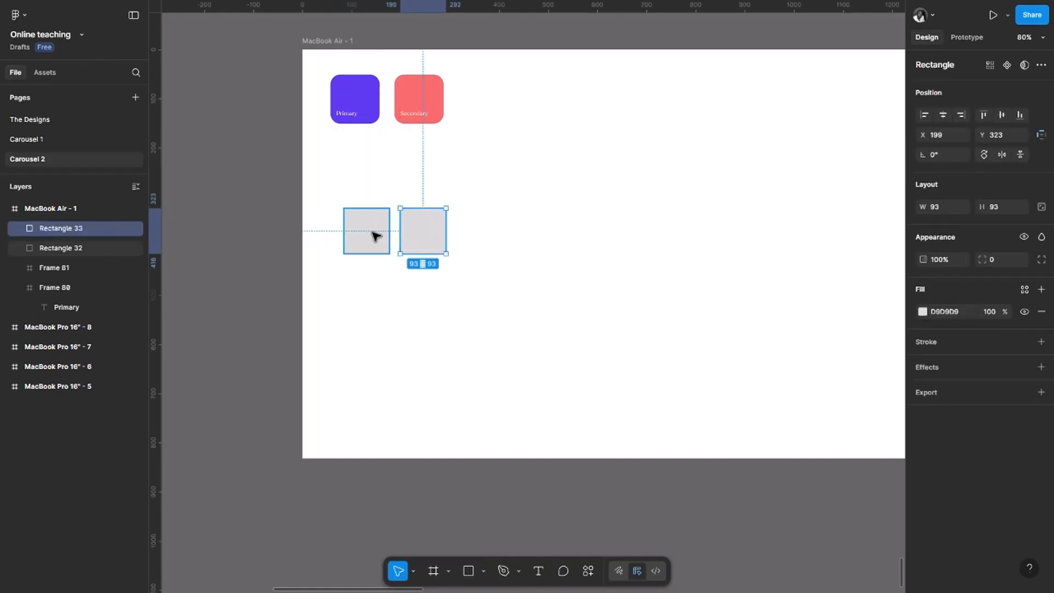
left_click(372, 237)
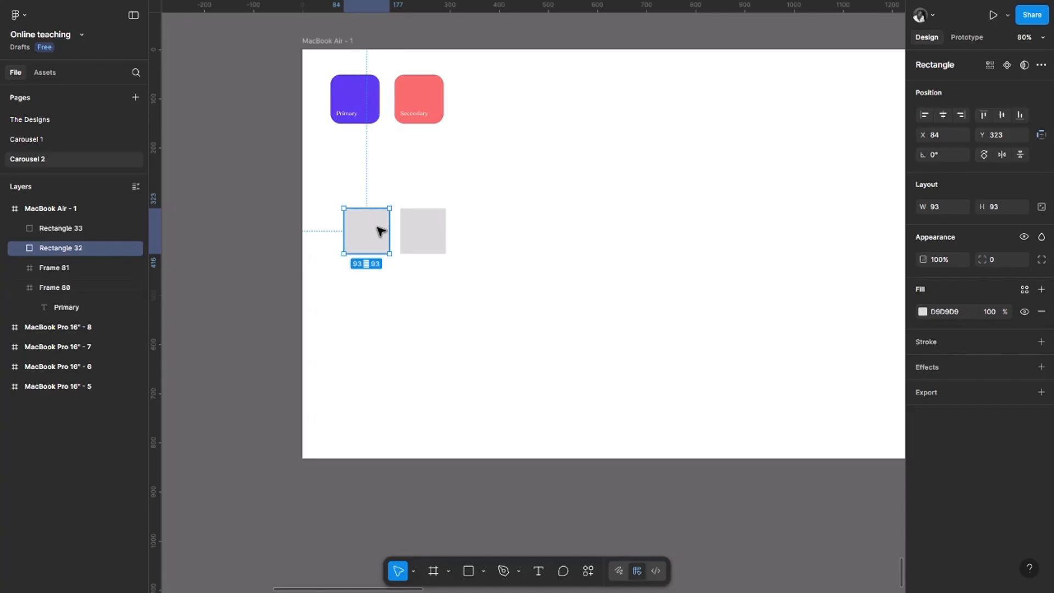
Copy the Primary swatch's fill hex code 5E3AF0 and paste it as the fill of the first grey square
left_click(357, 97)
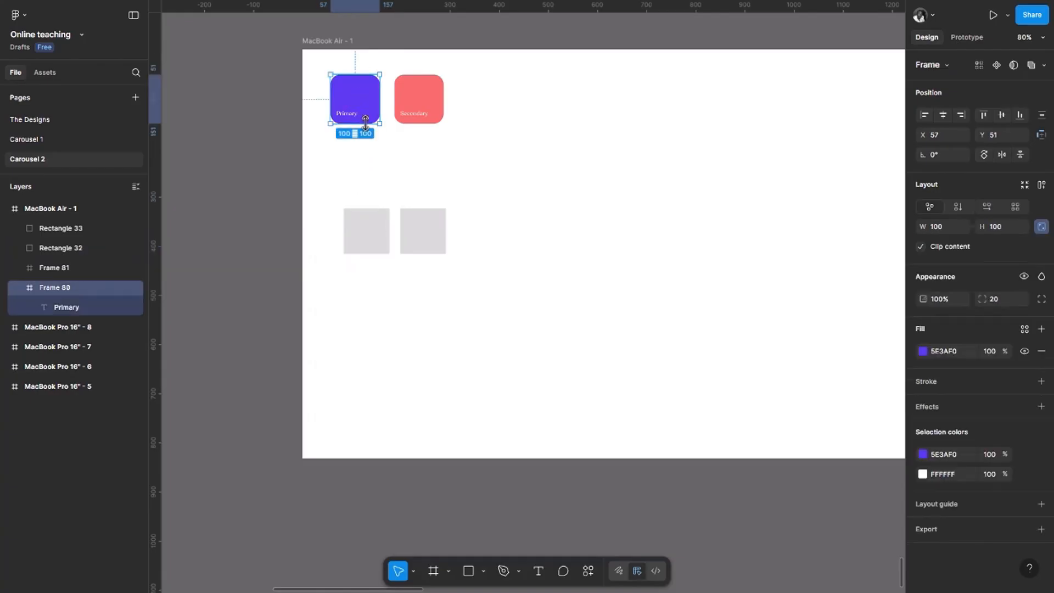
left_click(945, 352)
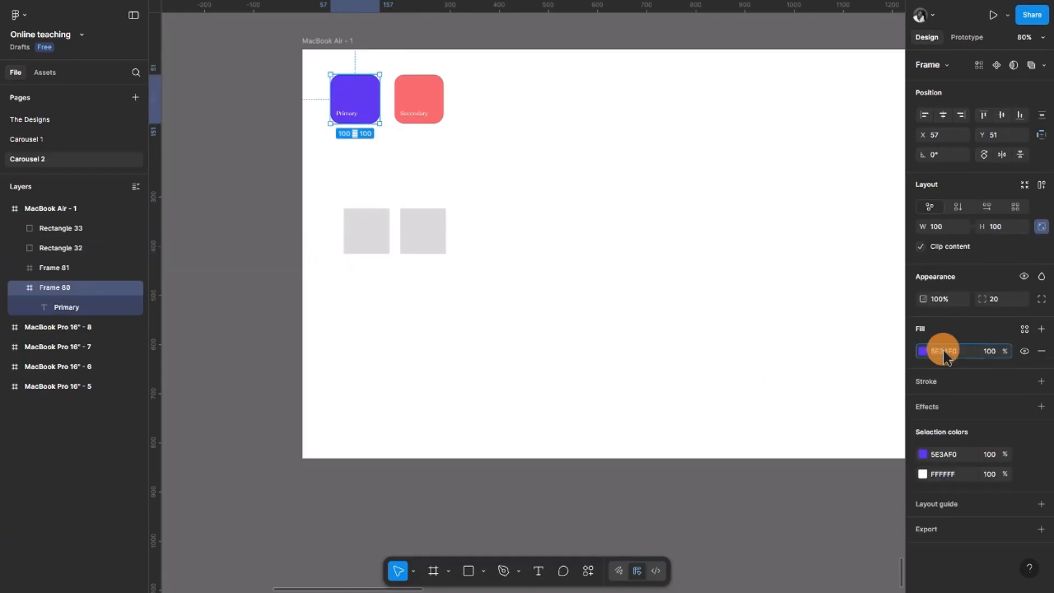
right_click(948, 356)
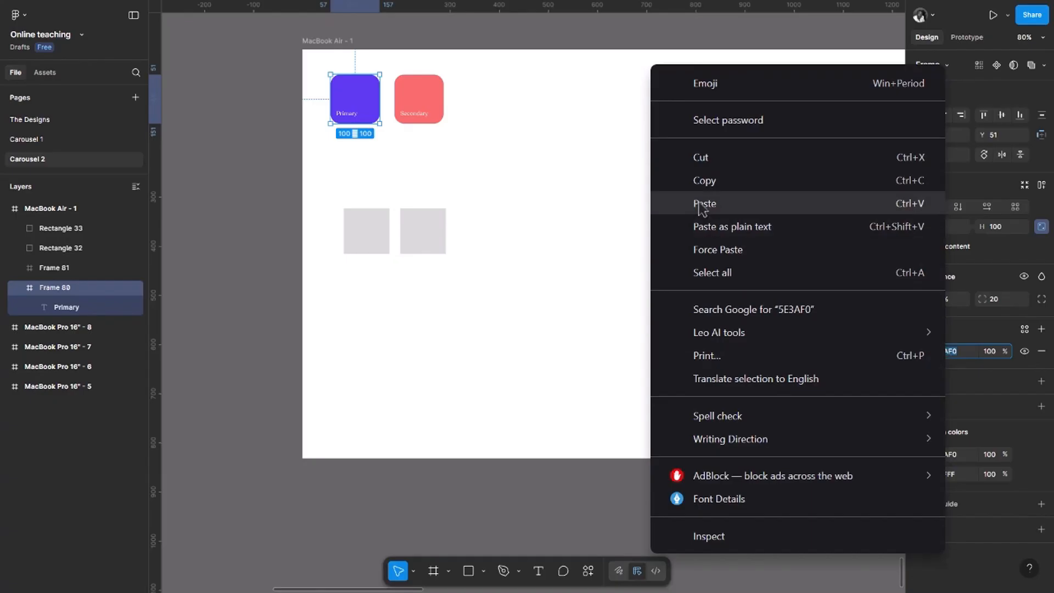
left_click(703, 180)
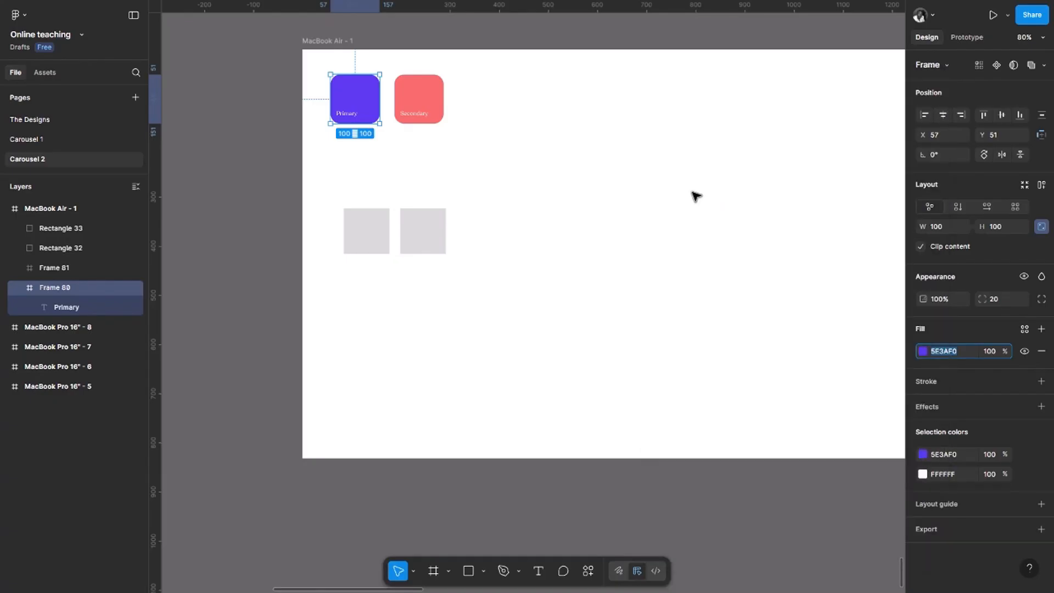
left_click(379, 242)
left_click(940, 312)
right_click(940, 316)
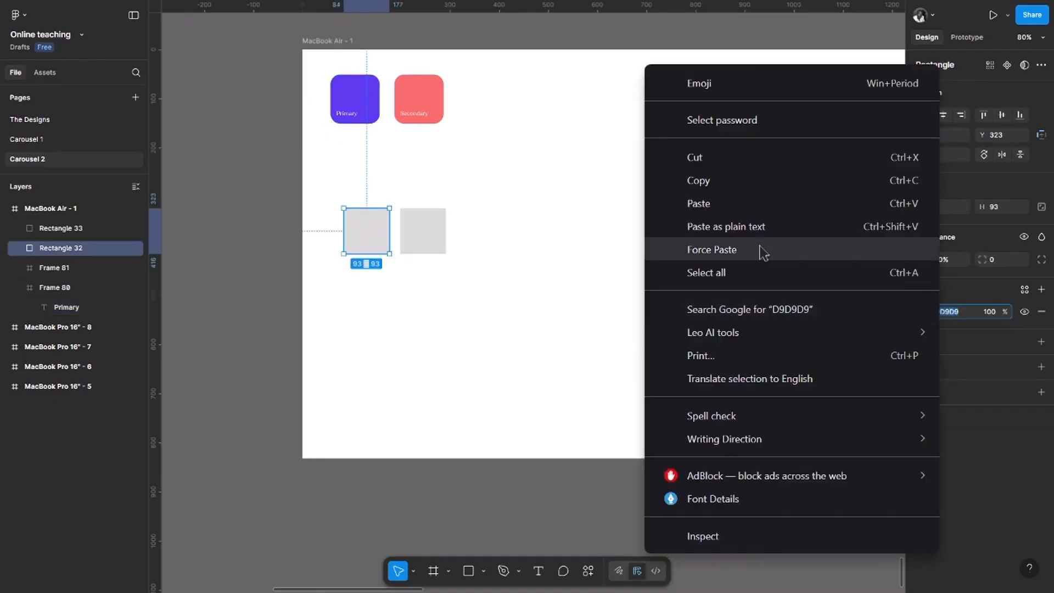
left_click(710, 203)
left_click(541, 266)
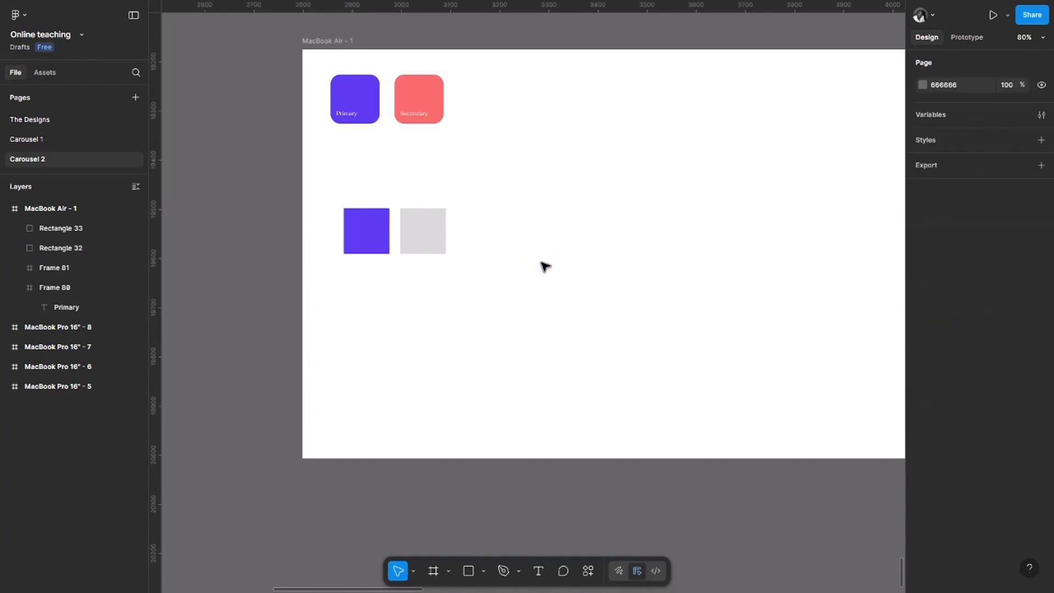
Fill the remaining grey square with the Secondary swatch's color by sampling it with the eyedropper
left_click(414, 239)
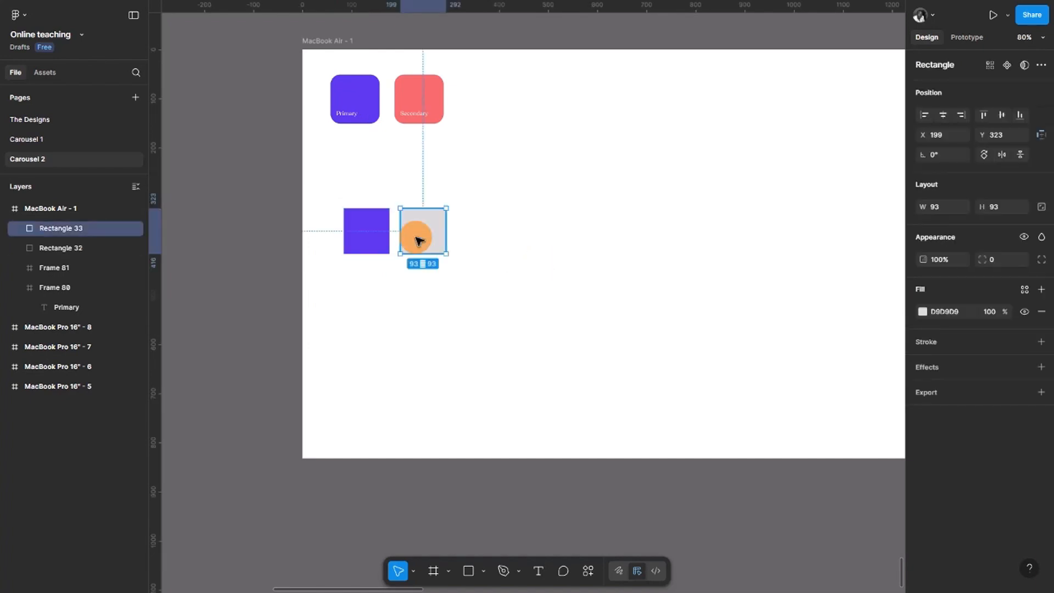
left_click(923, 311)
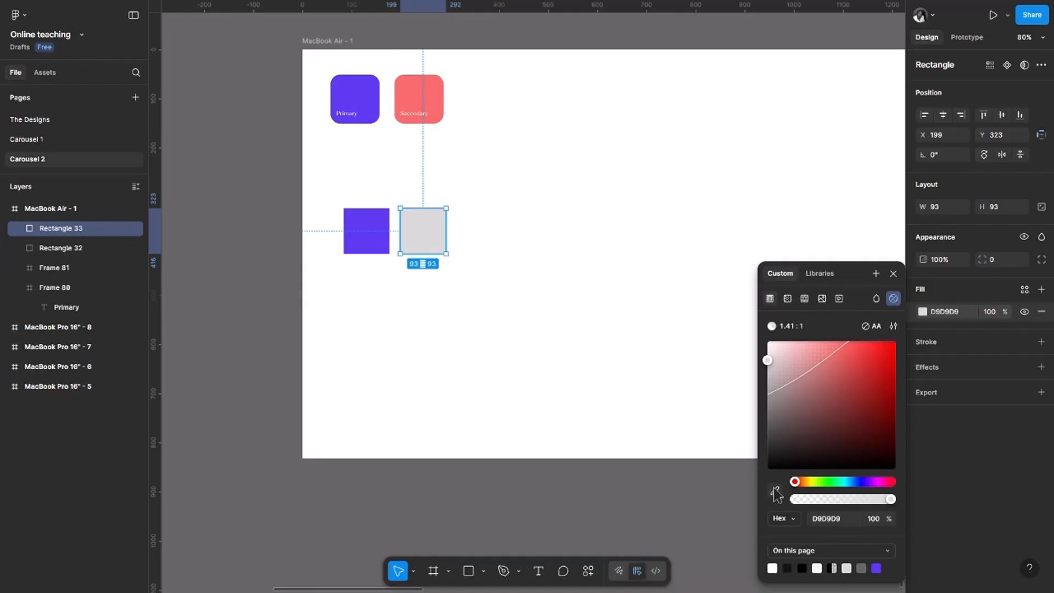
left_click(776, 493)
left_click(427, 91)
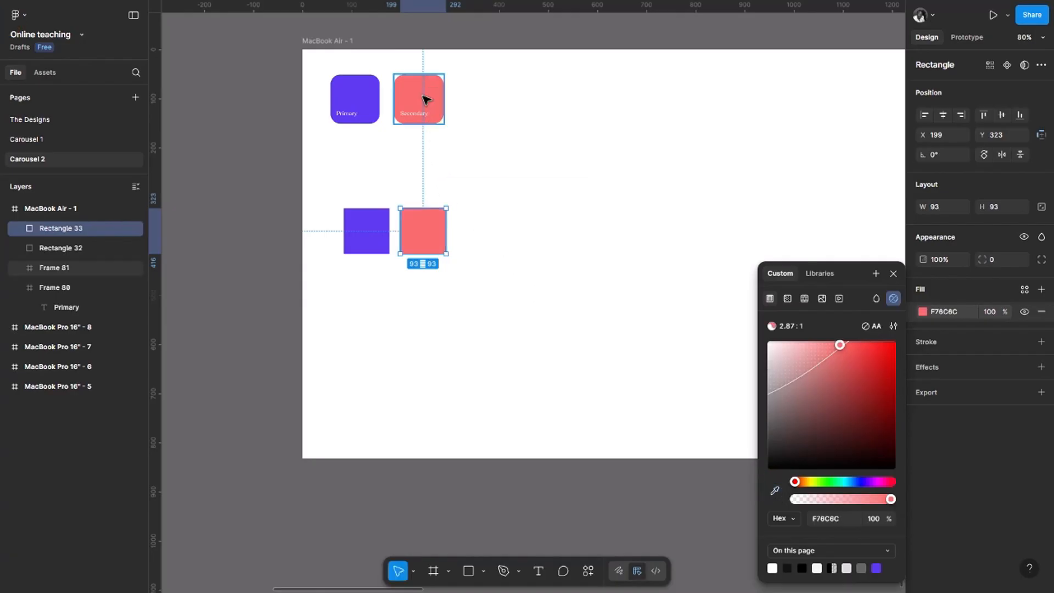
left_click(489, 230)
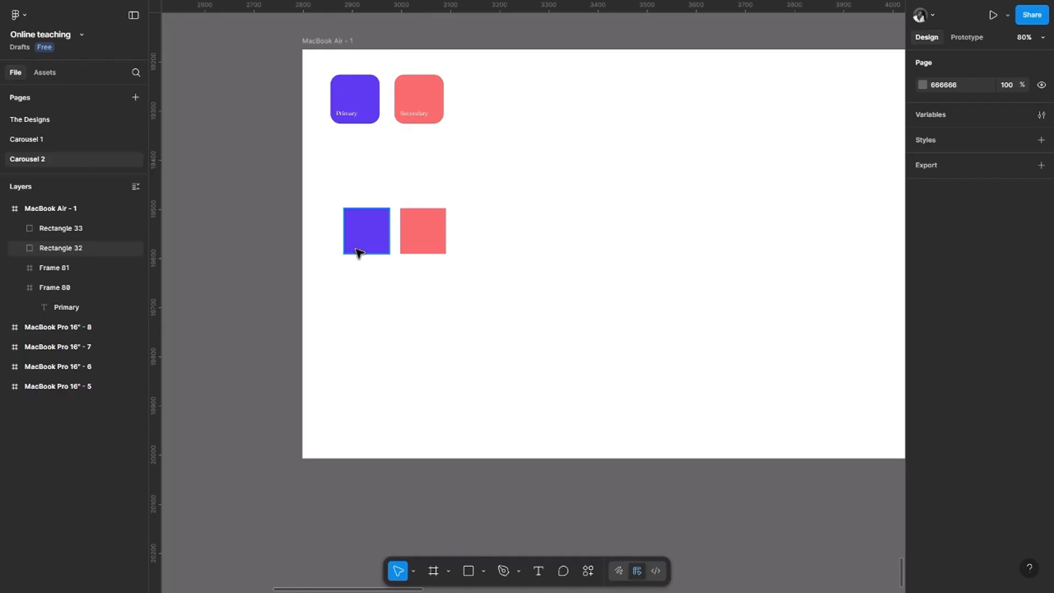
Delete both sharp-cornered sample squares below the Primary and Secondary swatches
left_click(356, 249)
left_click(428, 236, "shift")
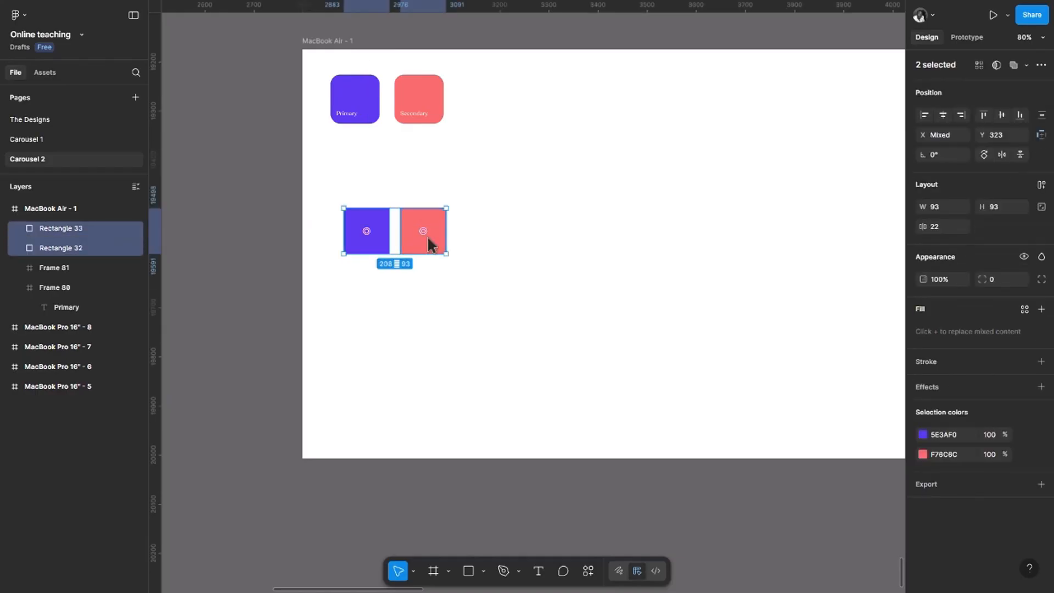
key("Delete")
Duplicate the Primary and Secondary swatch pair downward four times at equal spacing to make five rows
scroll(396, 207, "up", 3)
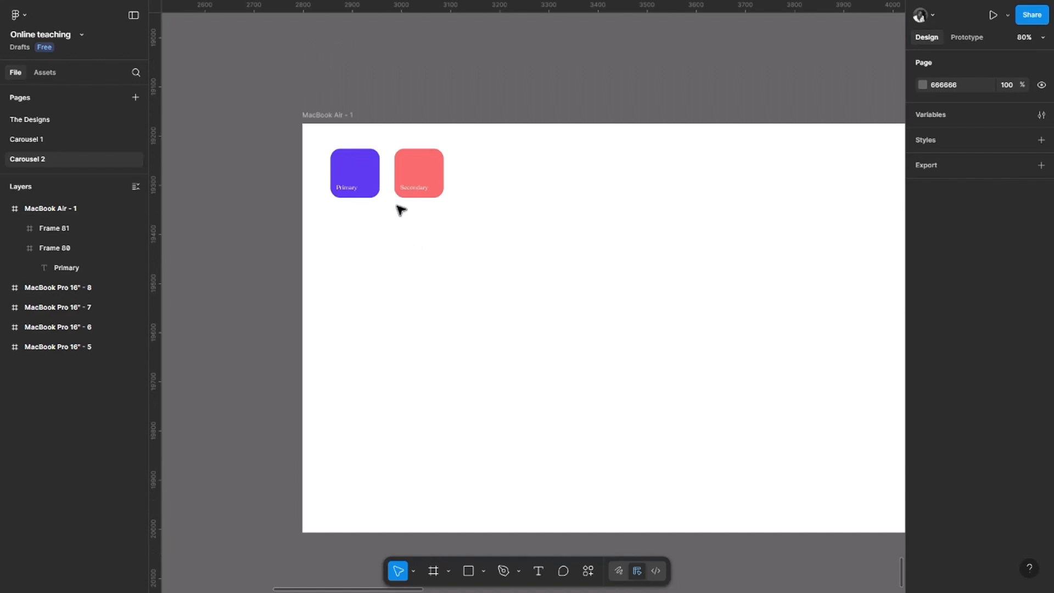
scroll(401, 210, "up", 3)
scroll(407, 207, "down", 3)
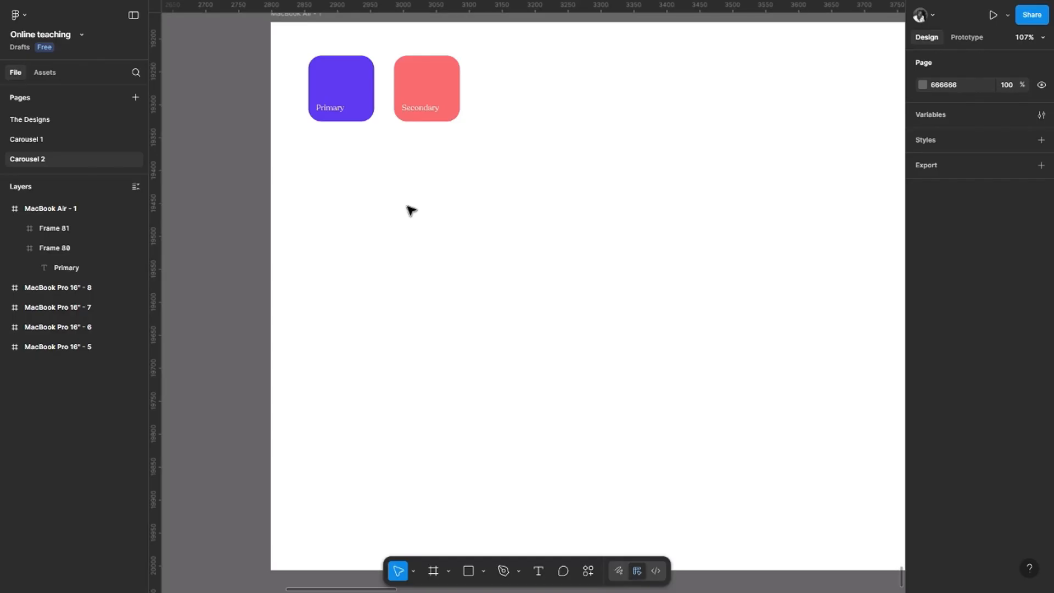
left_click(349, 83)
left_click(442, 85, "shift")
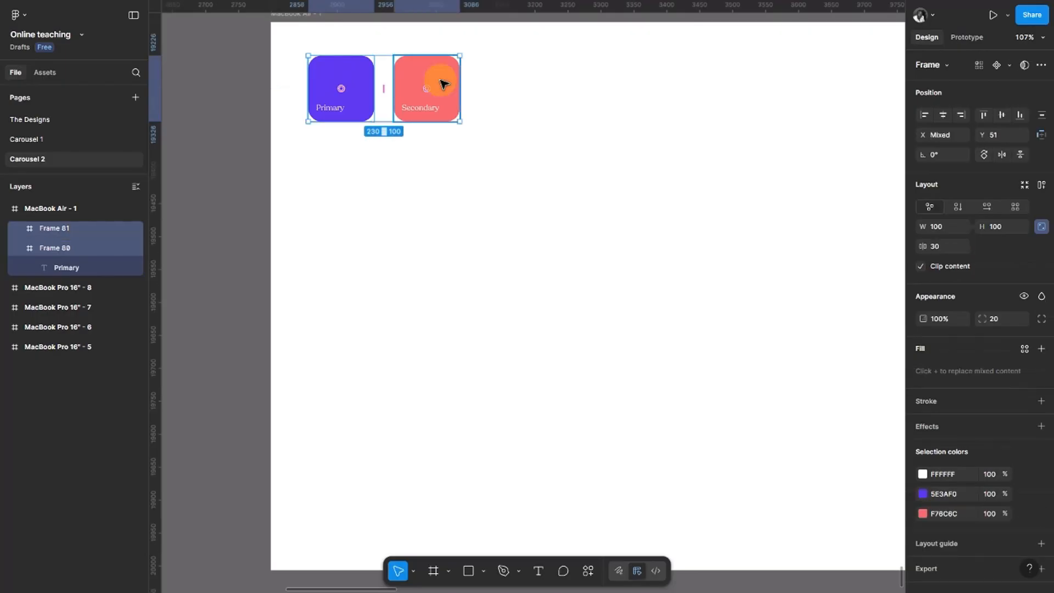
left_click_drag(433, 76, 445, 158)
key("ctrl+d")
key("ctrl+d")
key("ctrl+d")
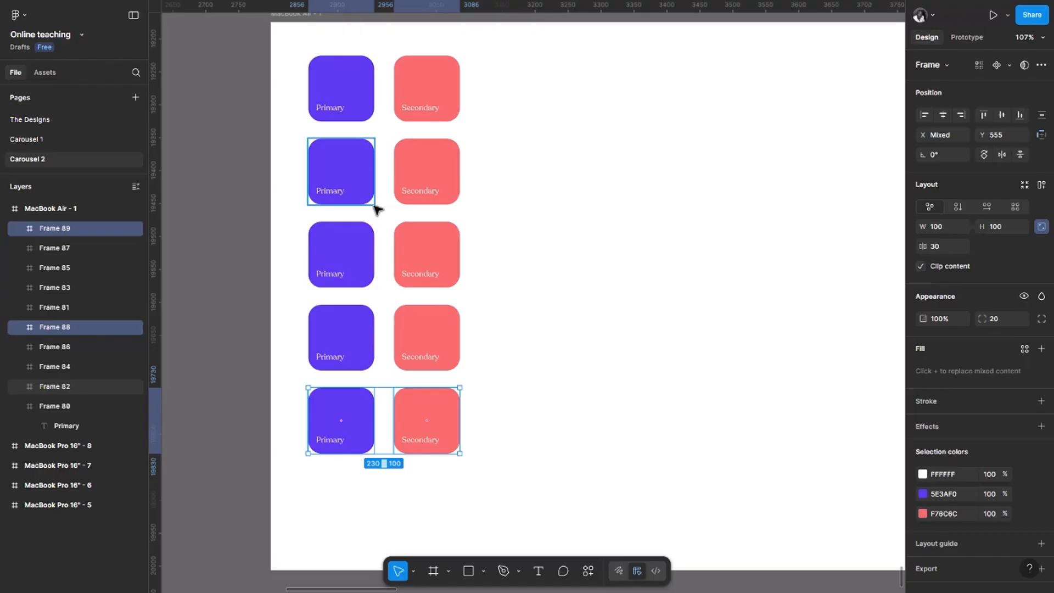
Set the fill opacity of the Primary swatch in the second row to 80%
left_click(341, 180)
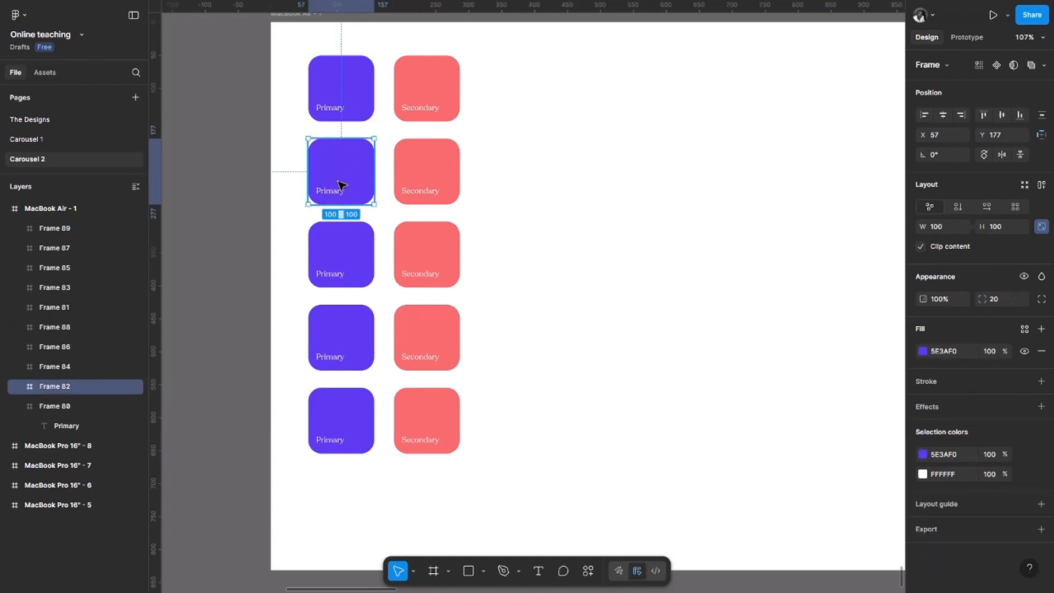
left_click(341, 76)
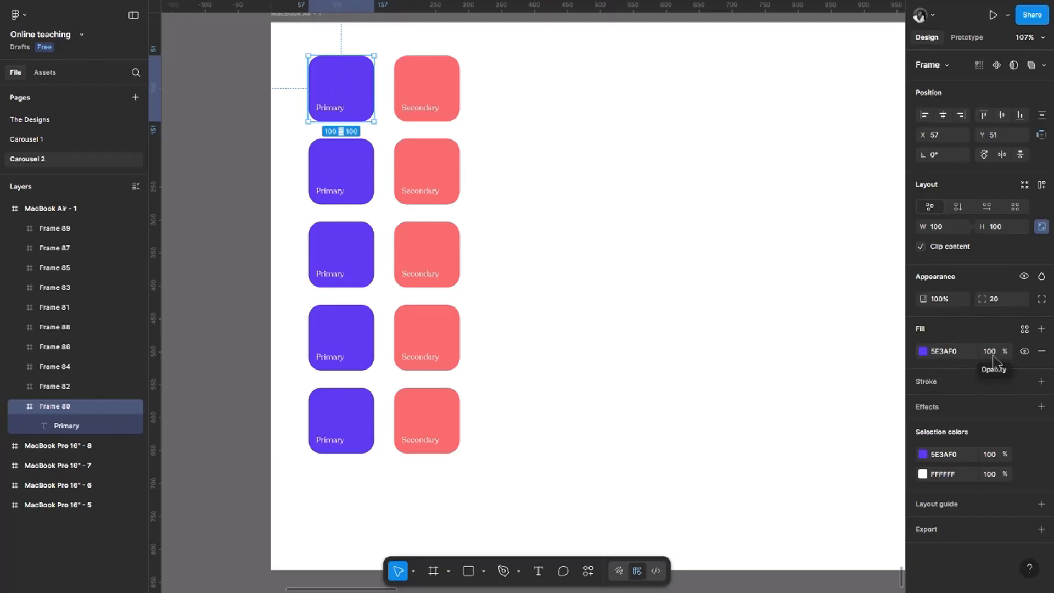
left_click(349, 174)
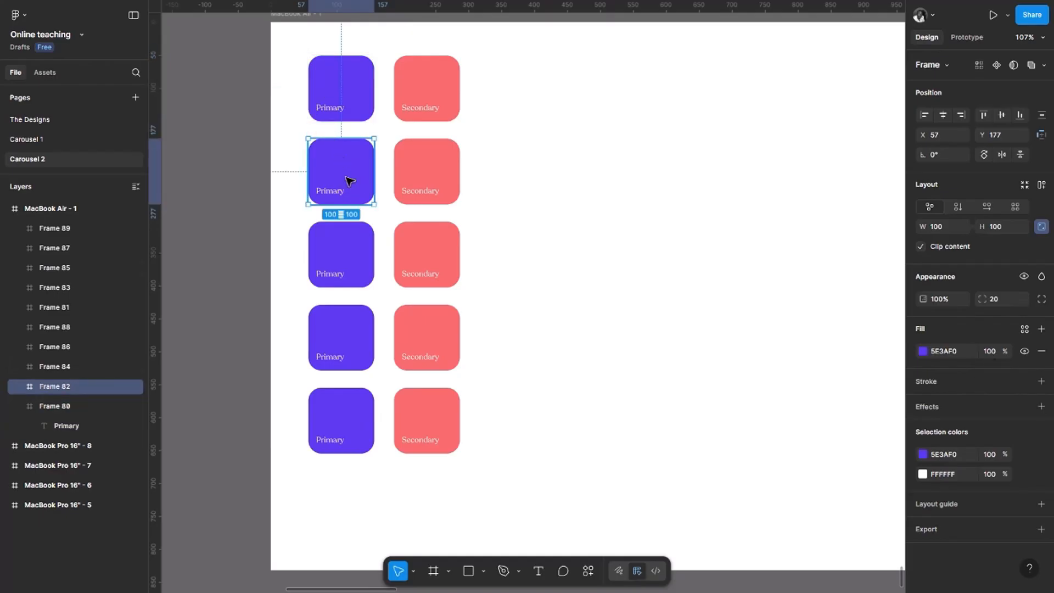
left_click(993, 354)
type("80")
key("Return")
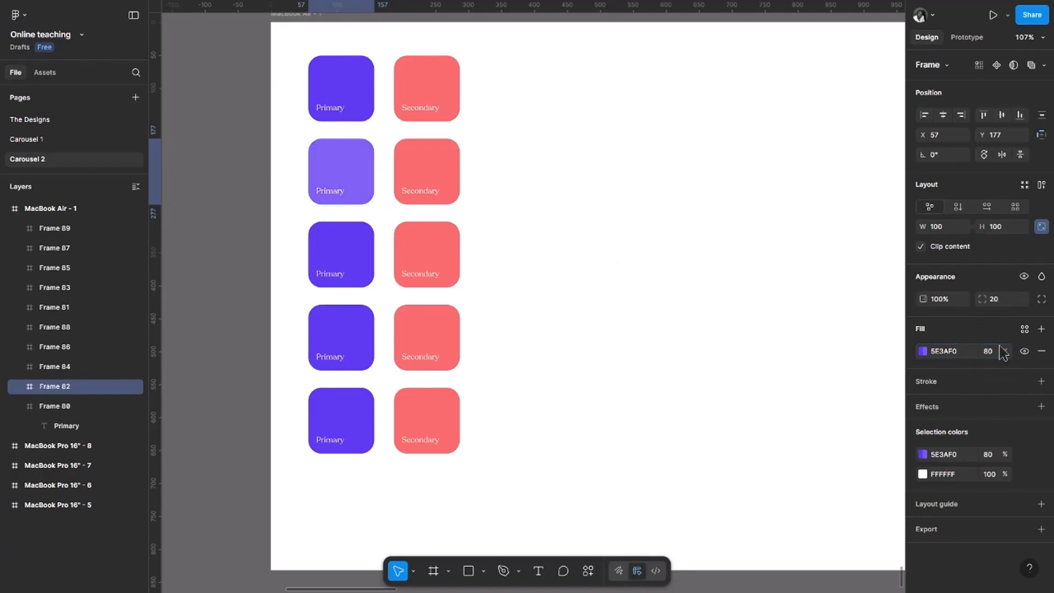
left_click(647, 337)
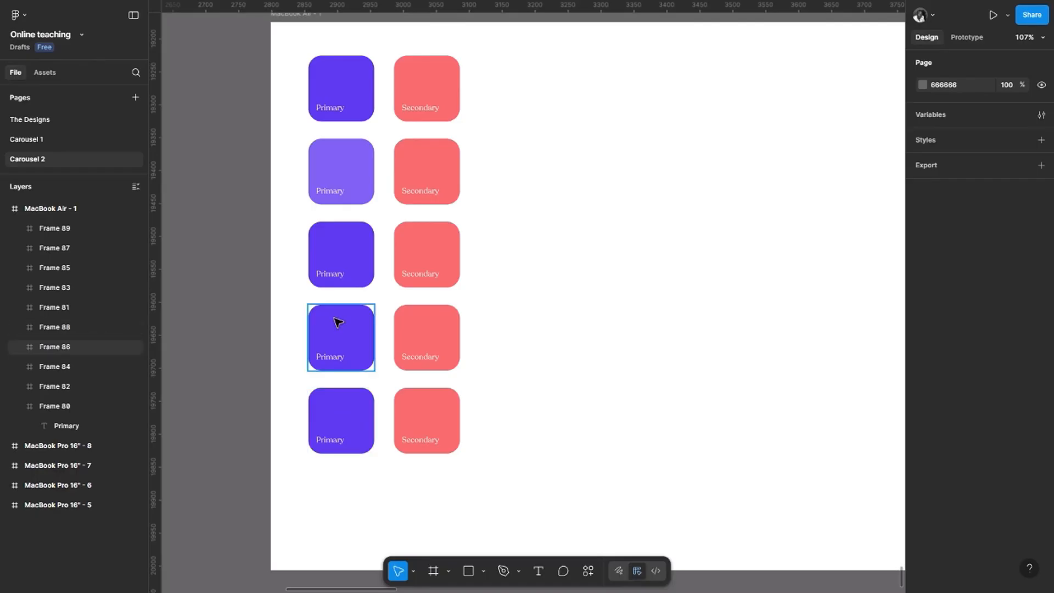
Set the fill opacity of the Primary swatch in the third row to 60%
left_click(336, 171)
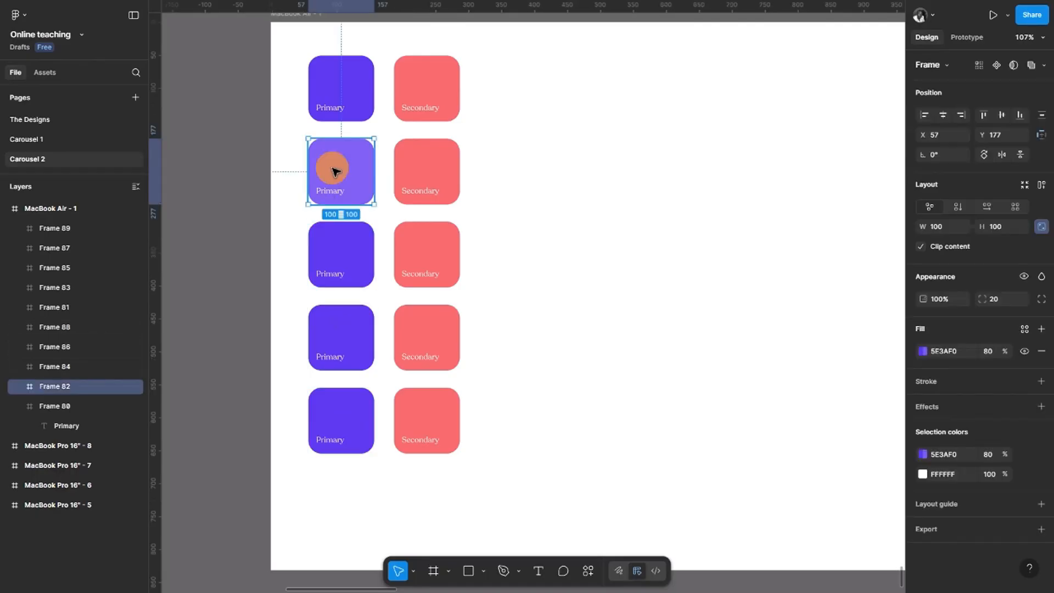
left_click(340, 244)
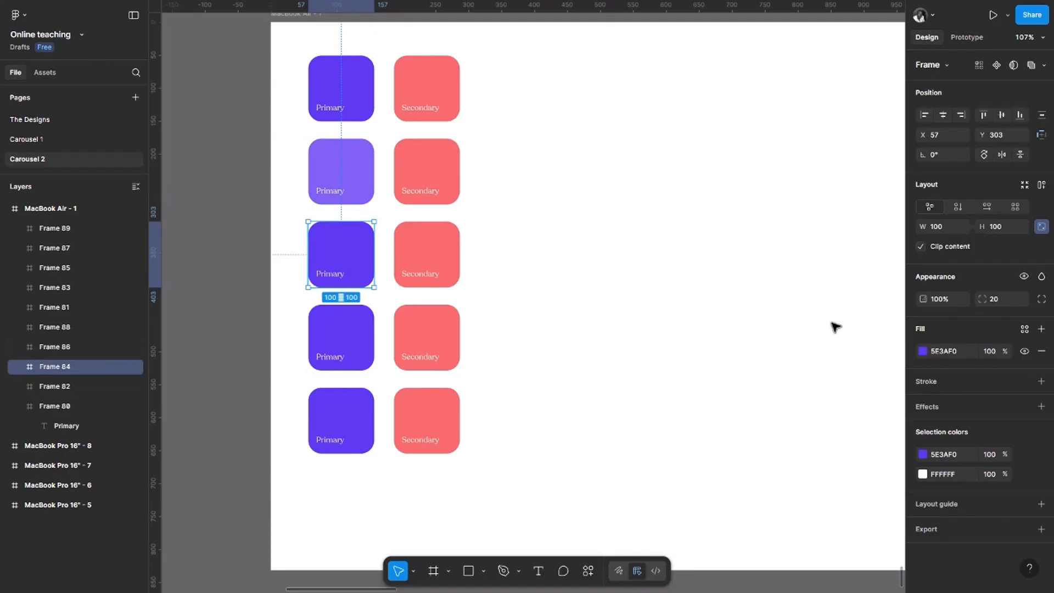
left_click(983, 351)
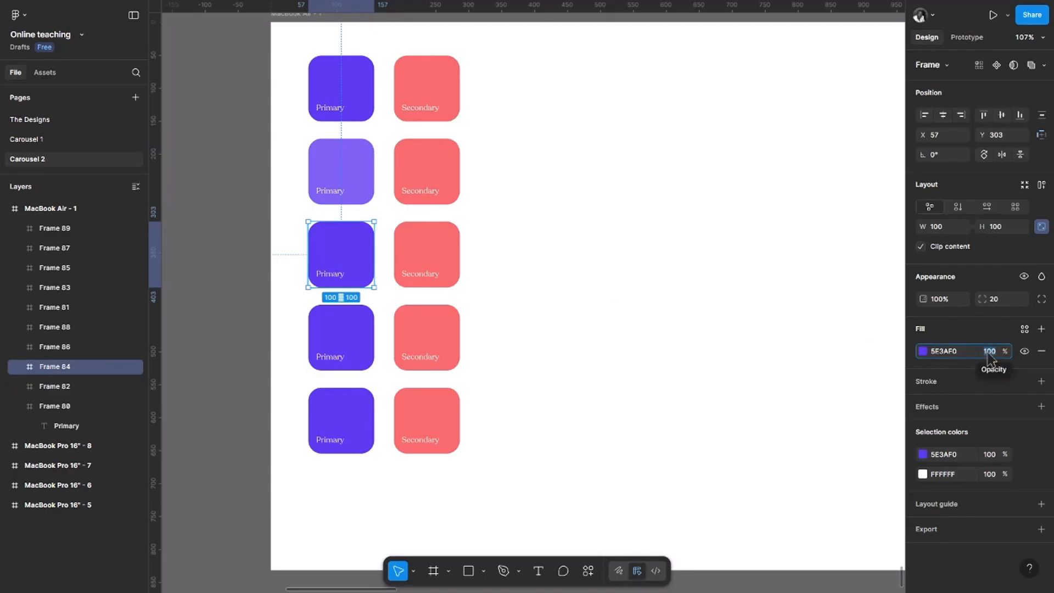
type("60")
key("Return")
Set the fill opacity of the Primary swatch in the fourth row to 40%
left_click(364, 346)
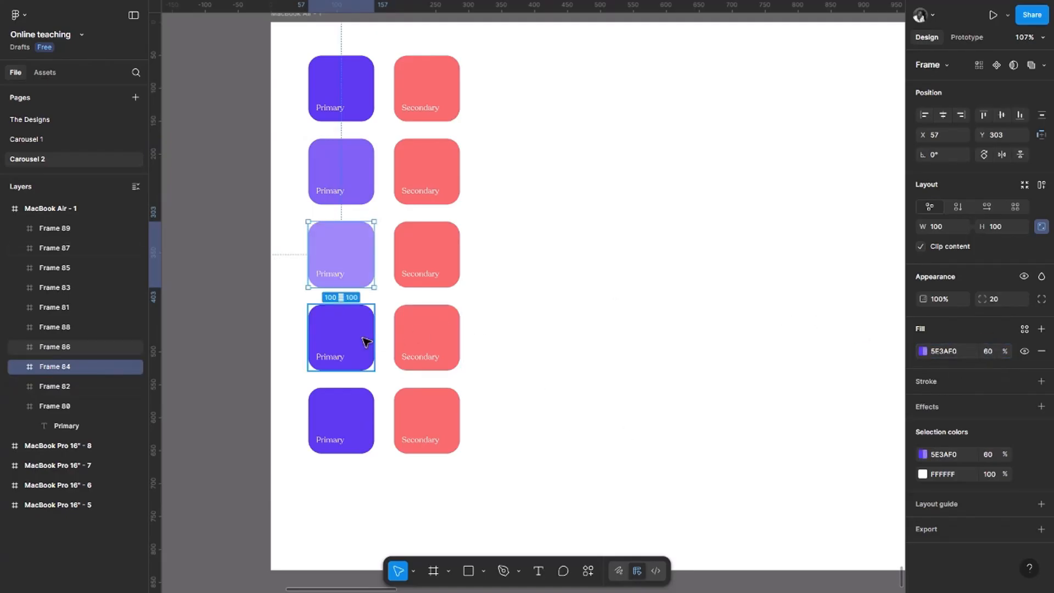
left_click(991, 352)
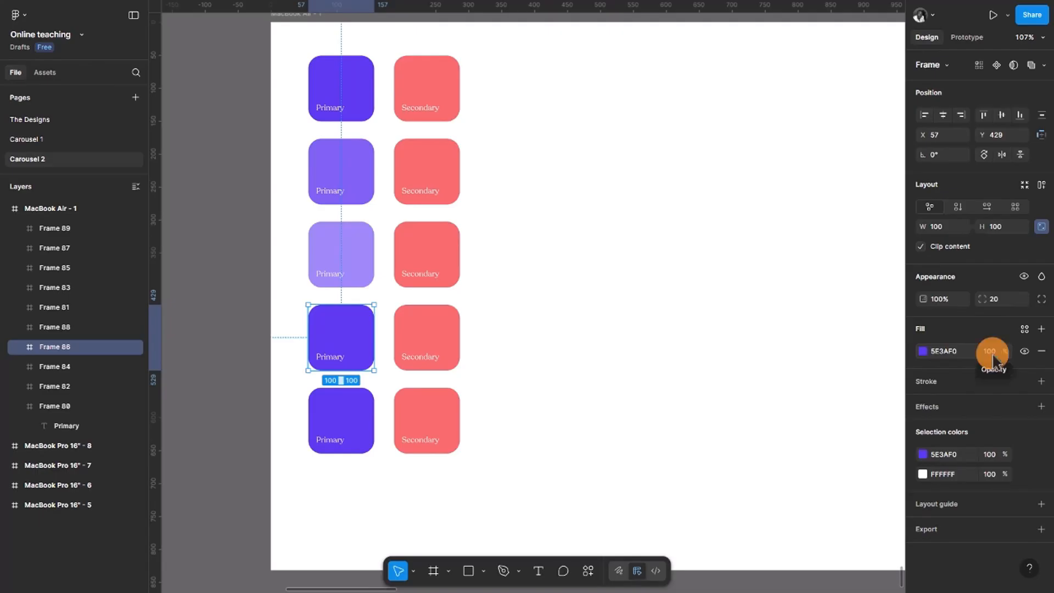
type("40")
key("Return")
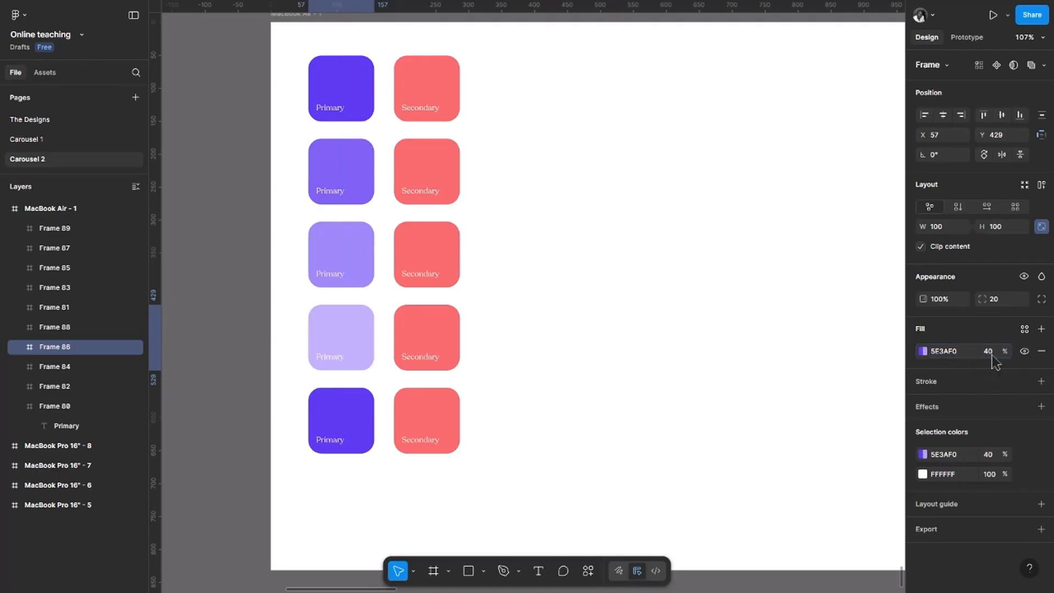
Set the fill opacity of the Primary swatch in the fifth row to 20%
left_click(350, 431)
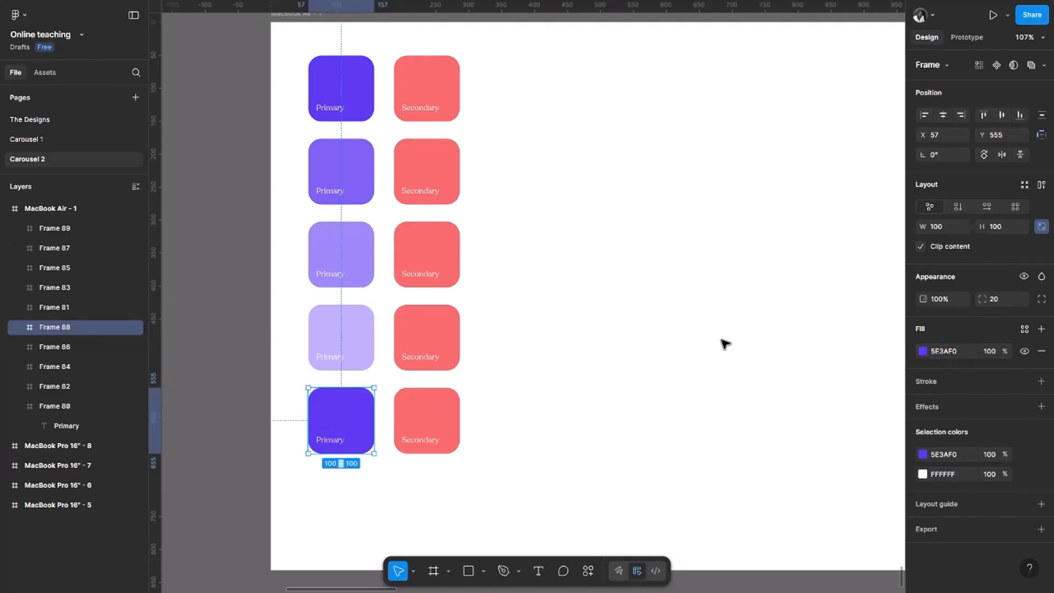
left_click(990, 354)
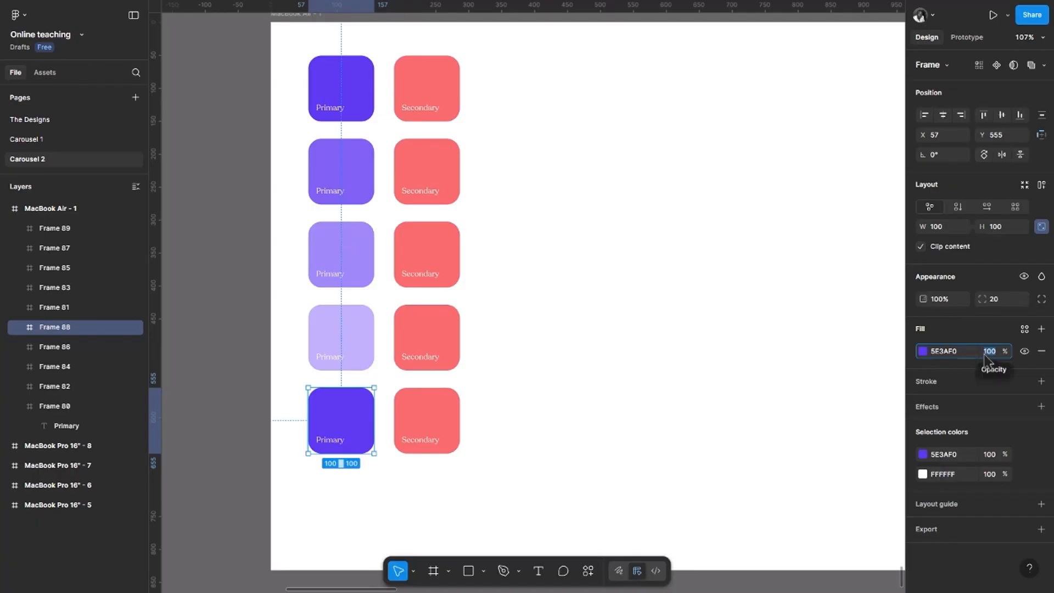
type("20")
key("Return")
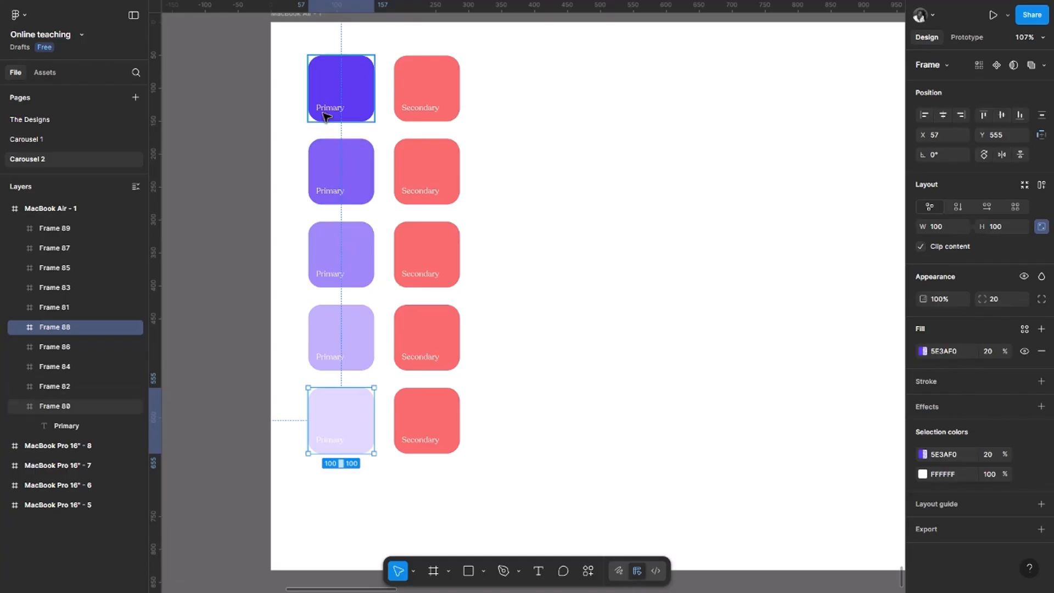
Set the fill opacity of the Secondary swatch in the second row to 80%
left_click(421, 98)
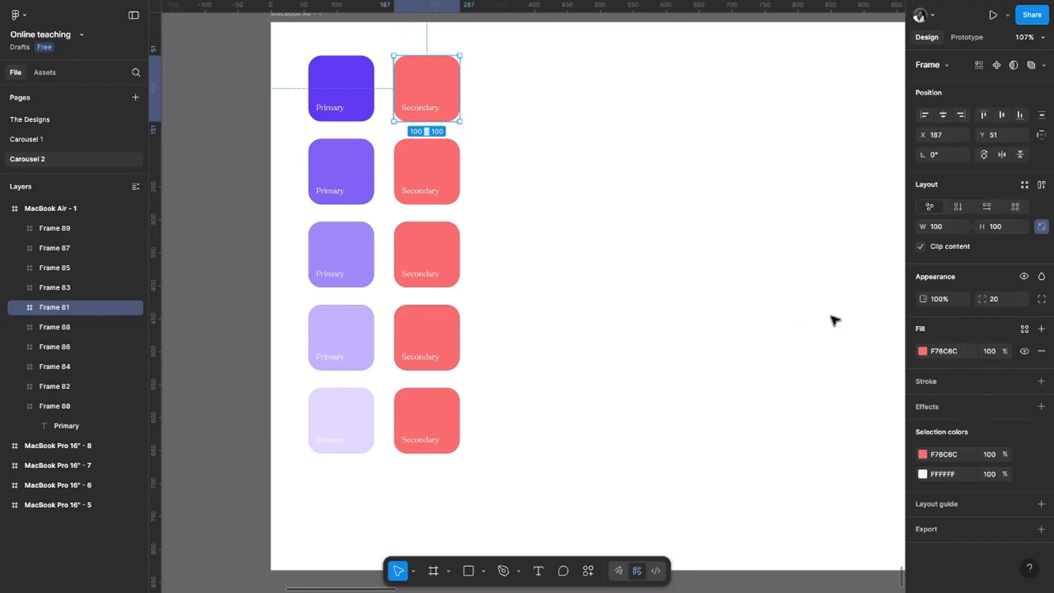
left_click(445, 172)
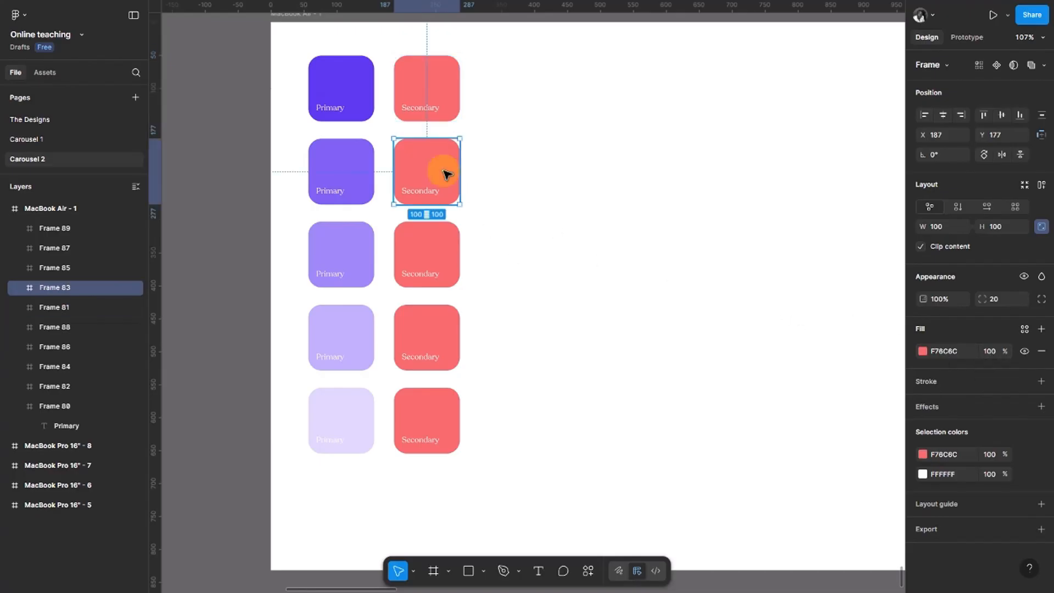
left_click(991, 351)
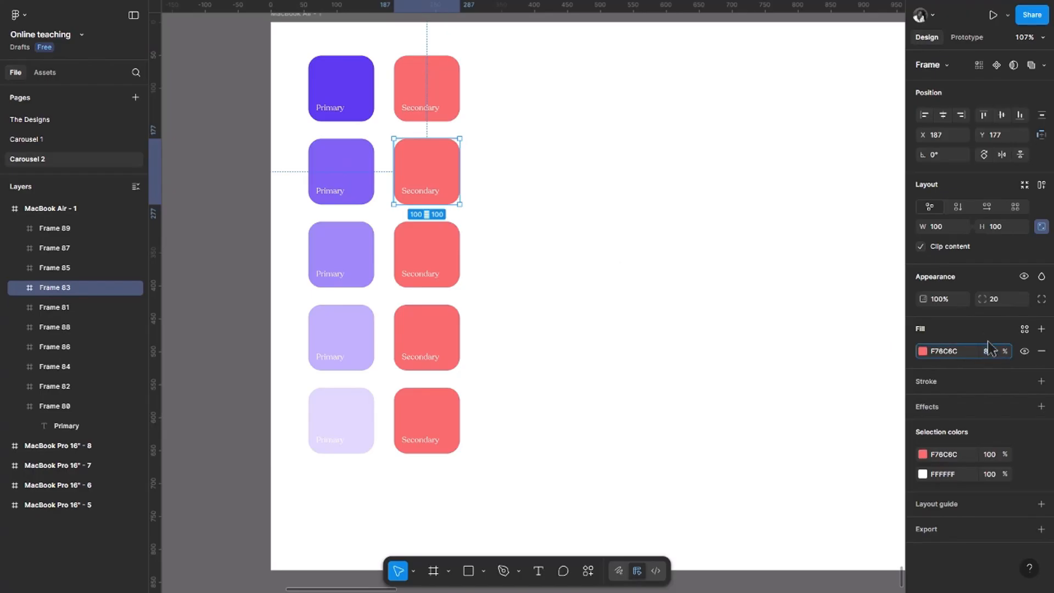
type("80")
key("Return")
Set the fill opacity of the Secondary swatch in the third row to 60%
left_click(456, 251)
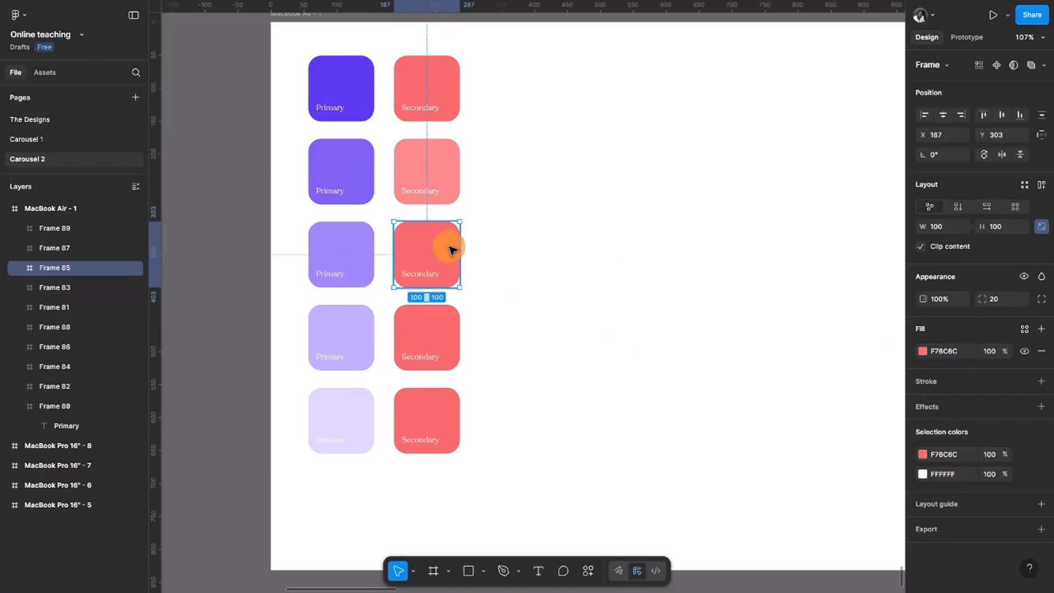
left_click(991, 350)
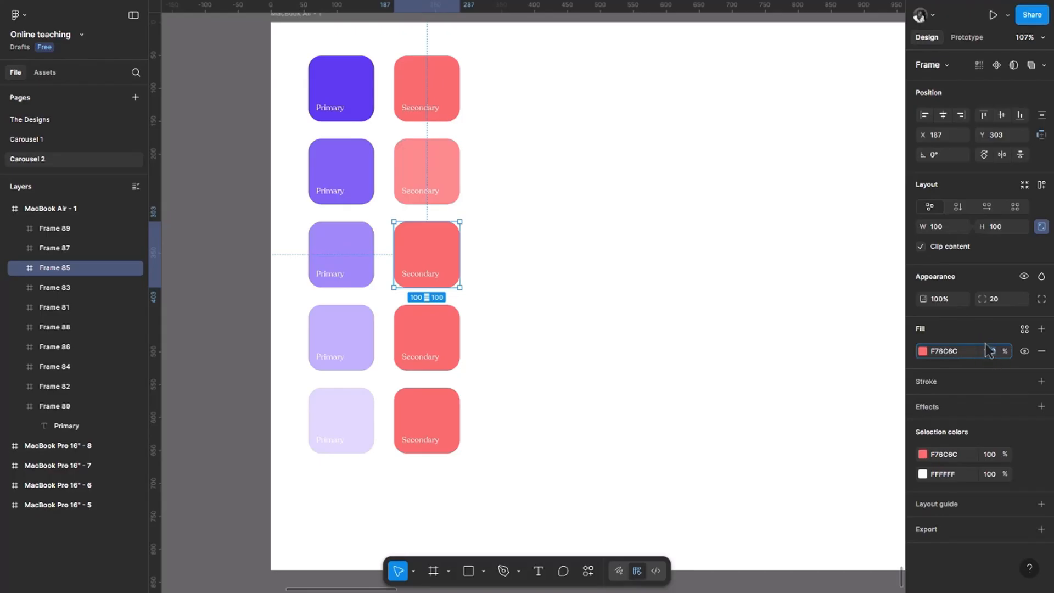
type("60")
key("Return")
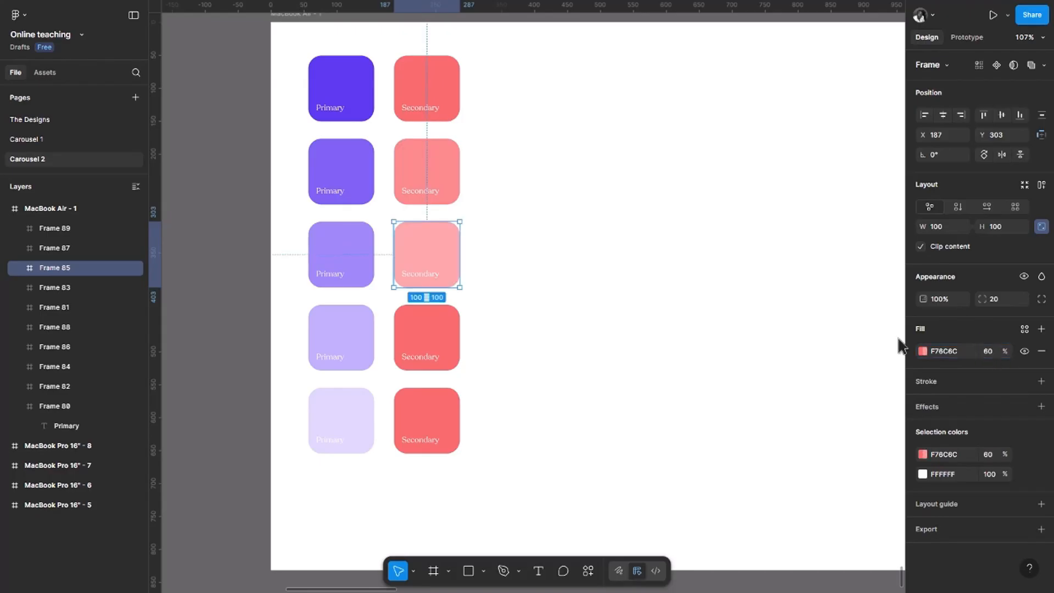
Set the fill opacity of the Secondary swatch in the fourth row to 40%
left_click(428, 356)
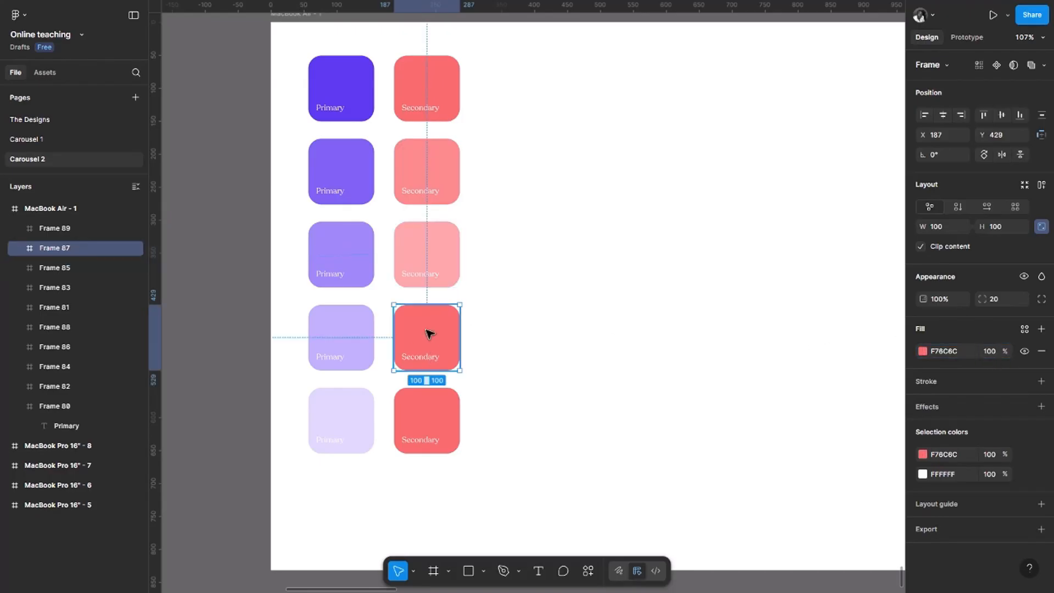
left_click(989, 351)
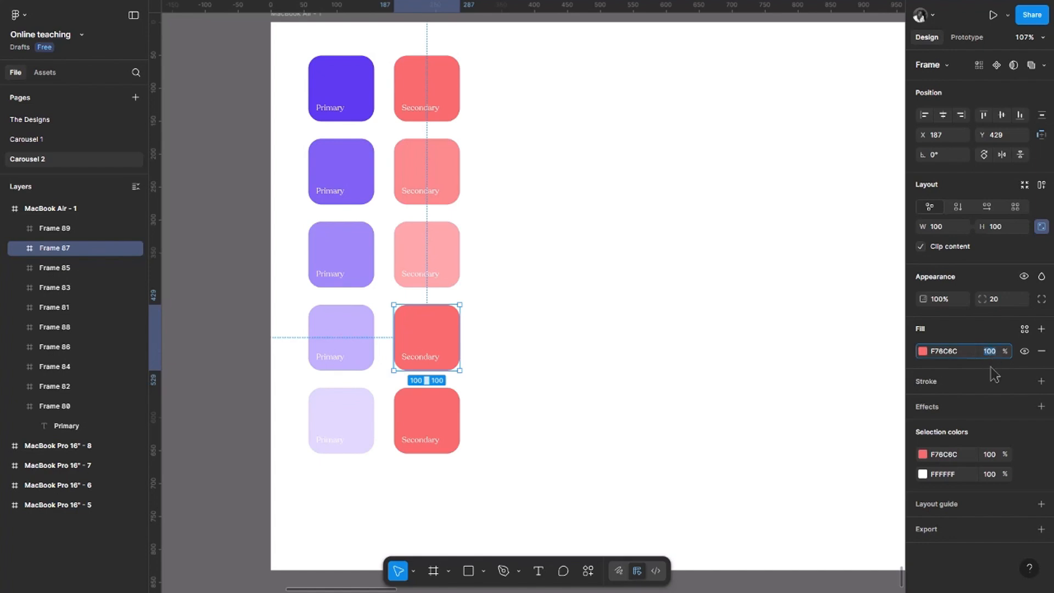
type("40")
key("Return")
Set the fill opacity of the Secondary swatch in the fifth row to 20%
left_click(411, 424)
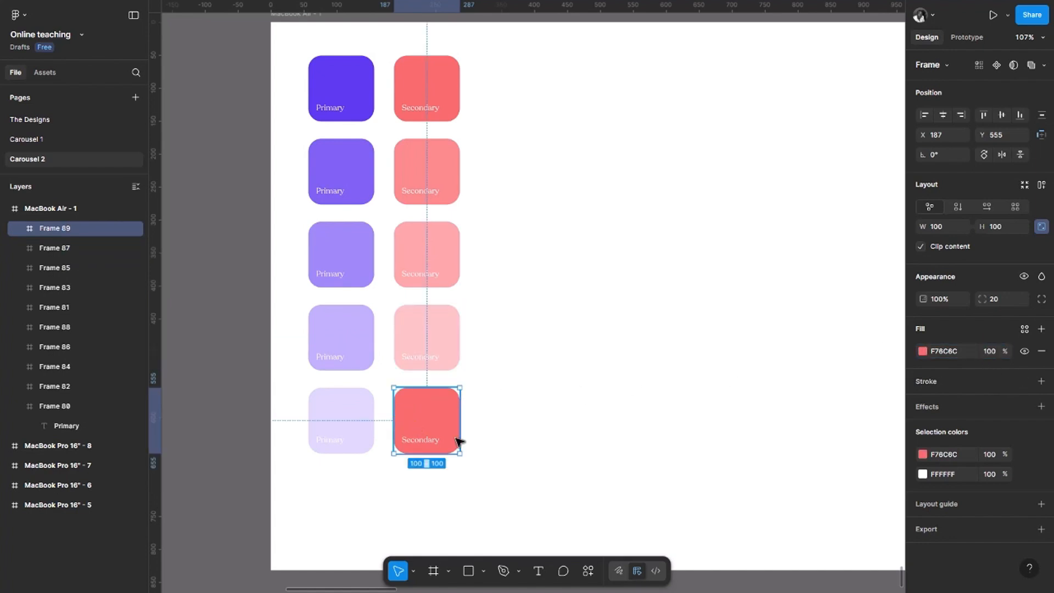
left_click(991, 355)
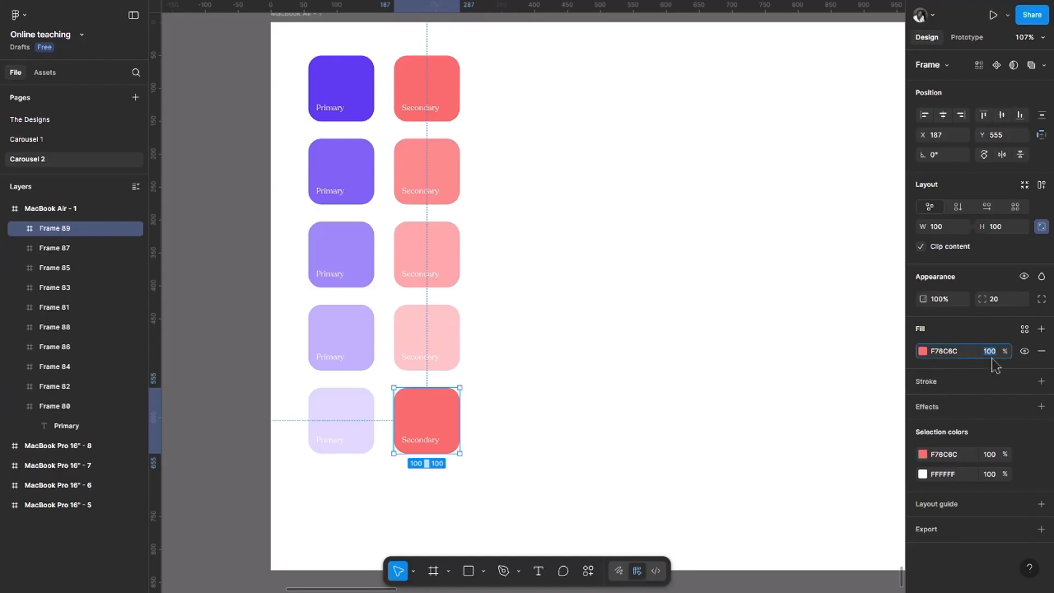
type("20")
key("Return")
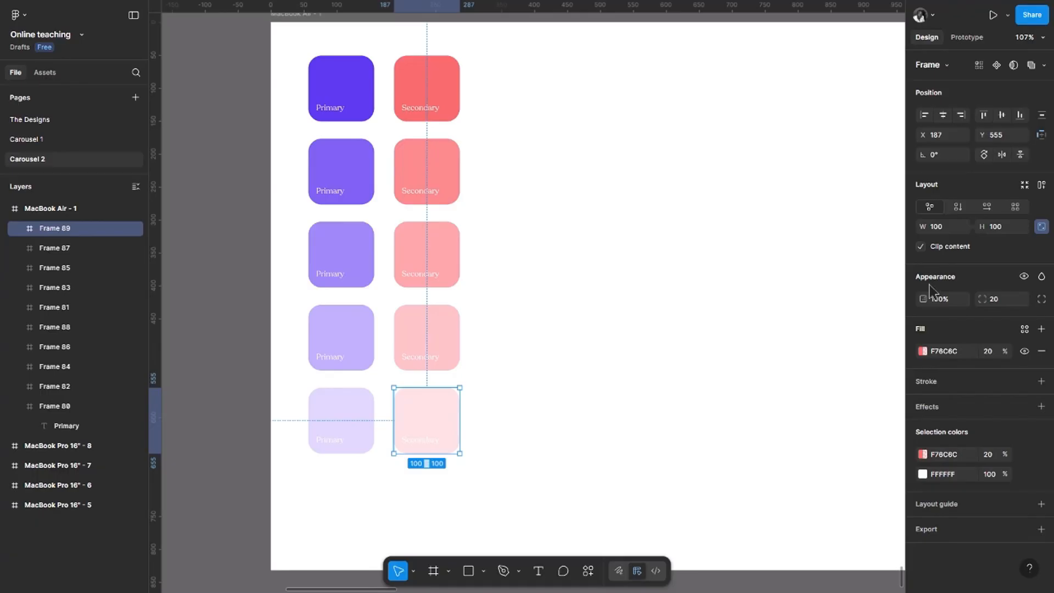
Create a color style named Primary/100 from the fill of the Primary swatch in the first row
left_click(339, 89)
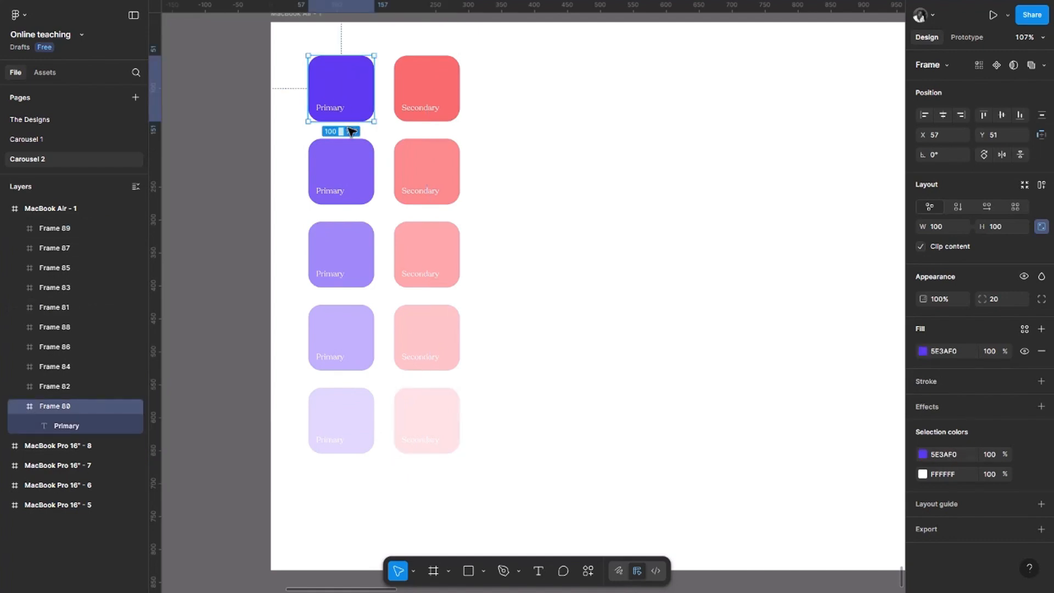
left_click(1025, 331)
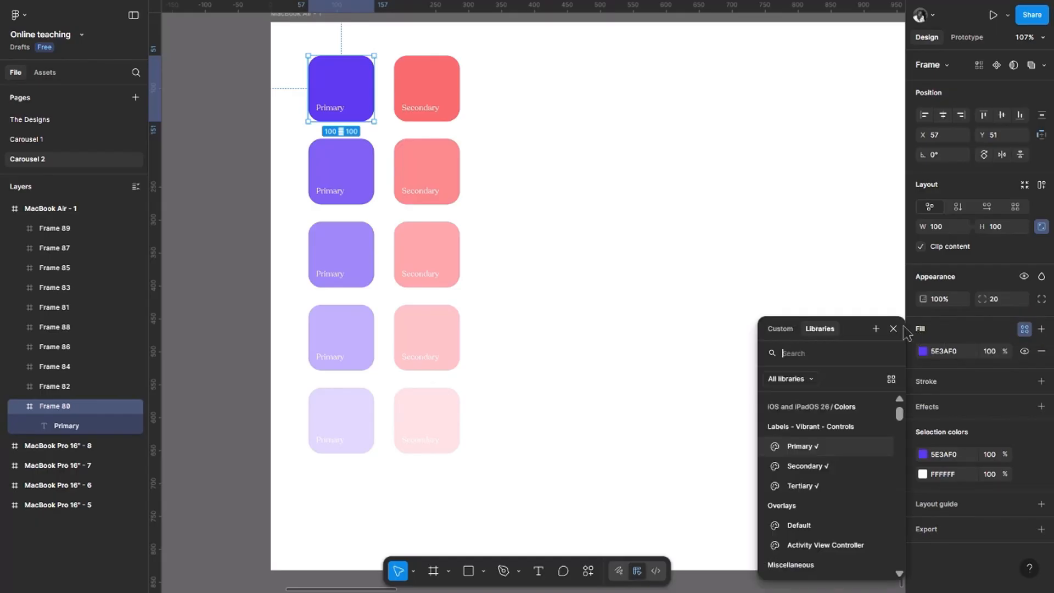
left_click(876, 329)
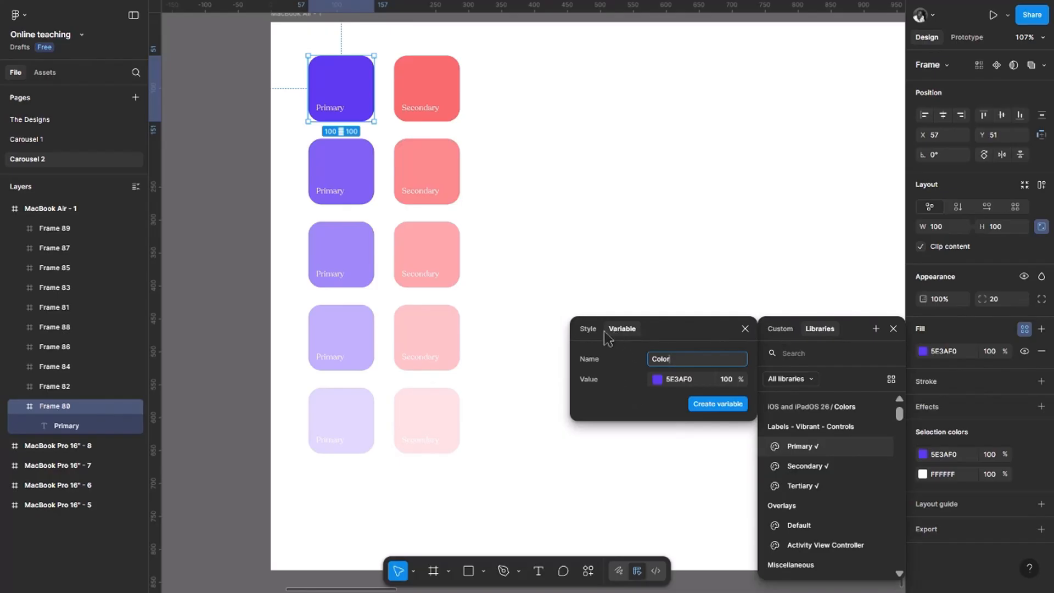
left_click(586, 329)
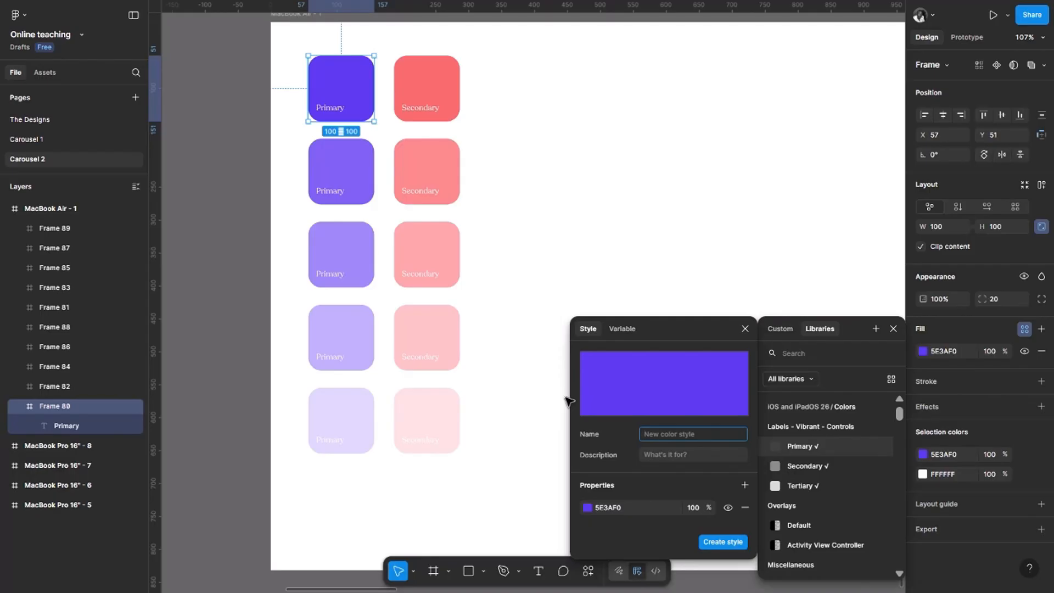
type("Primary")
type("100")
key("Return")
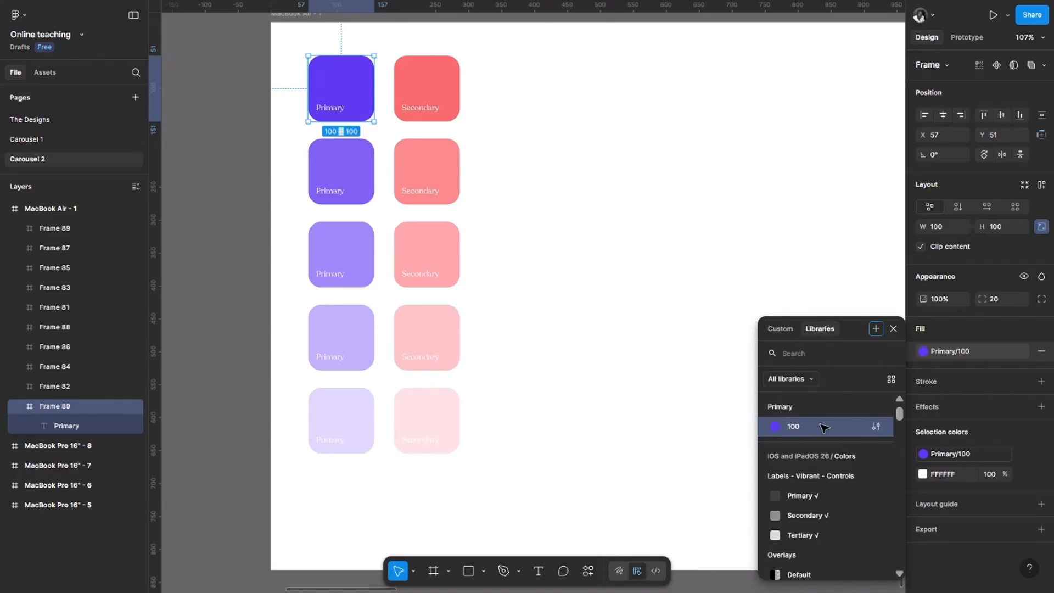
Create a color style named Primary/80 from the fill of the Primary swatch in the second row
left_click(330, 199)
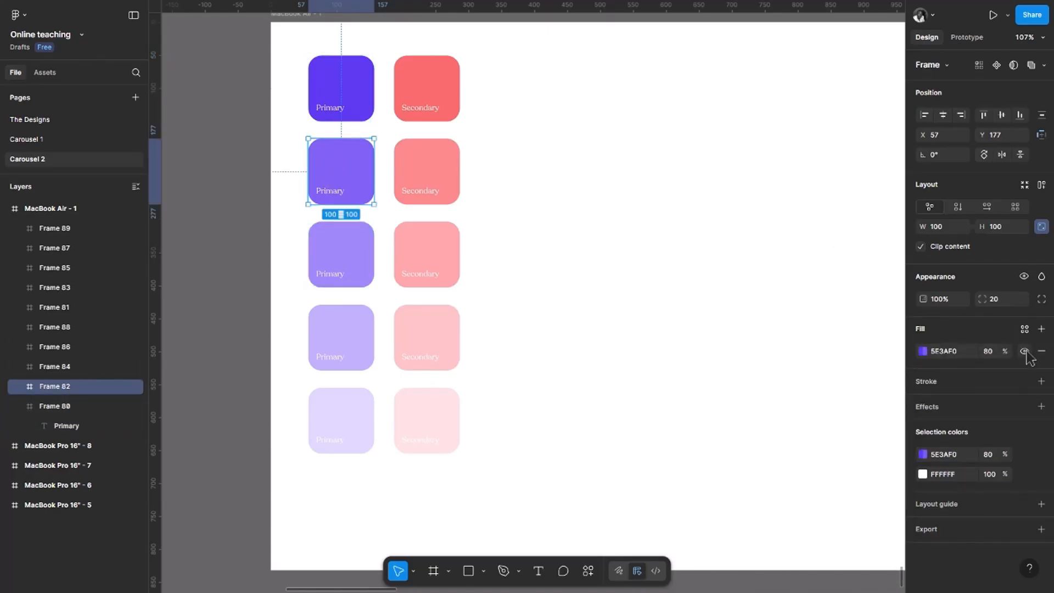
left_click(1025, 330)
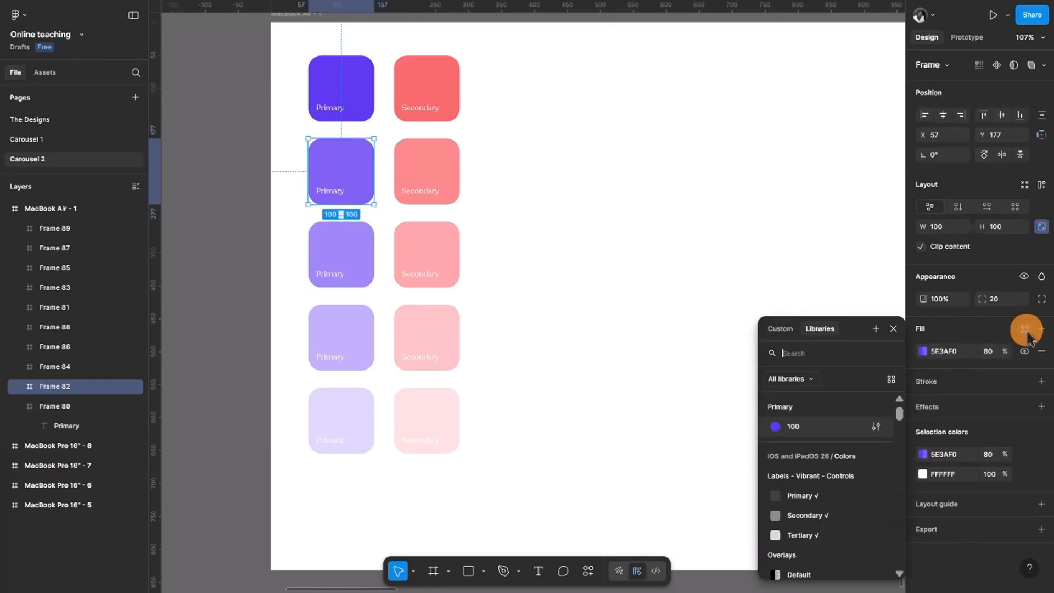
left_click(876, 328)
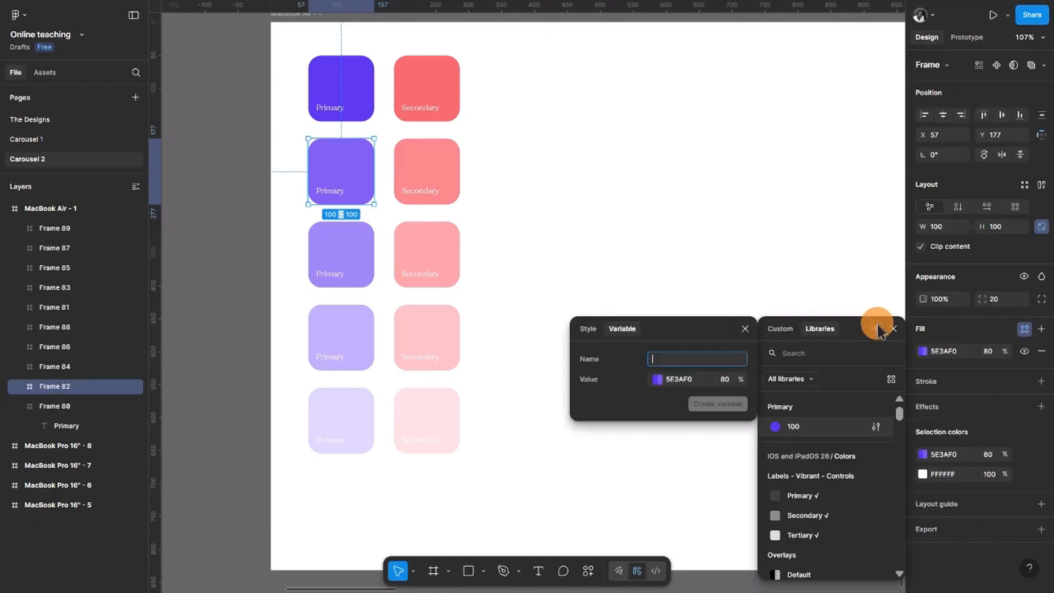
left_click(590, 330)
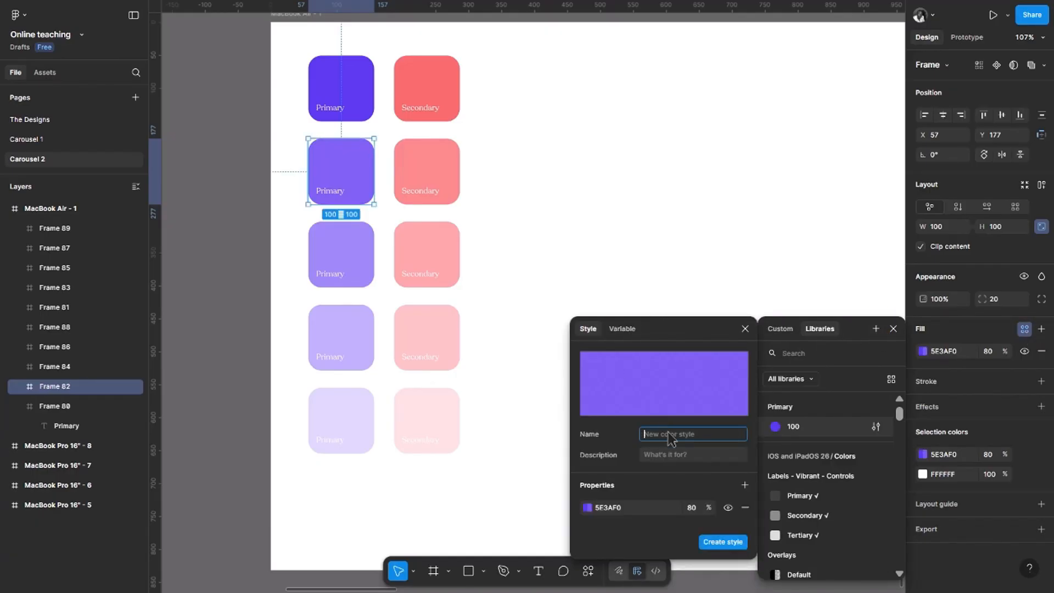
type("Primar")
type("y/80")
key("Return")
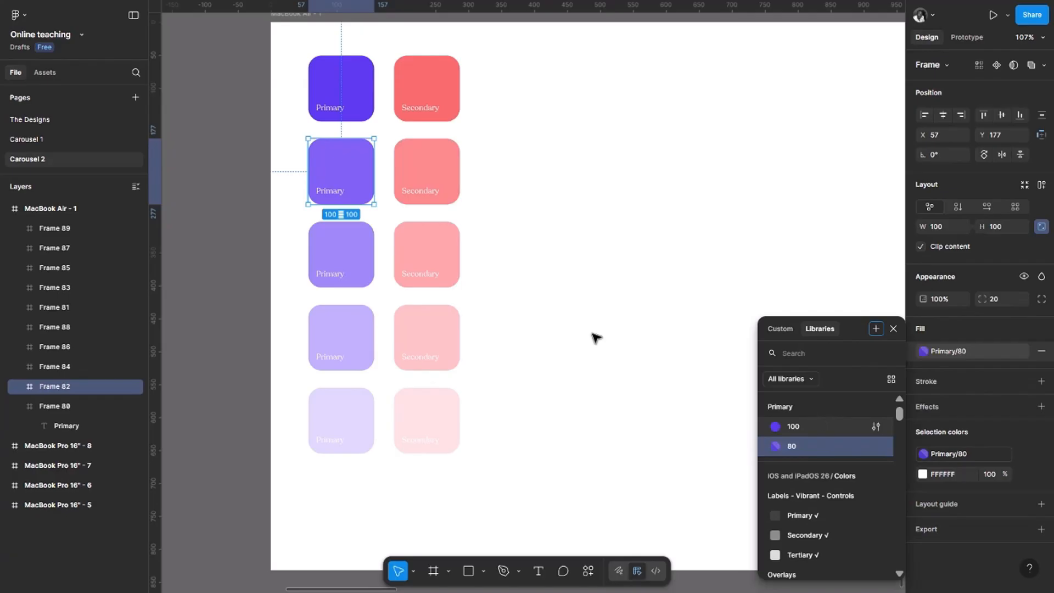
Create a color style named primary/60 from the fill of the Primary swatch in the third row
left_click(357, 257)
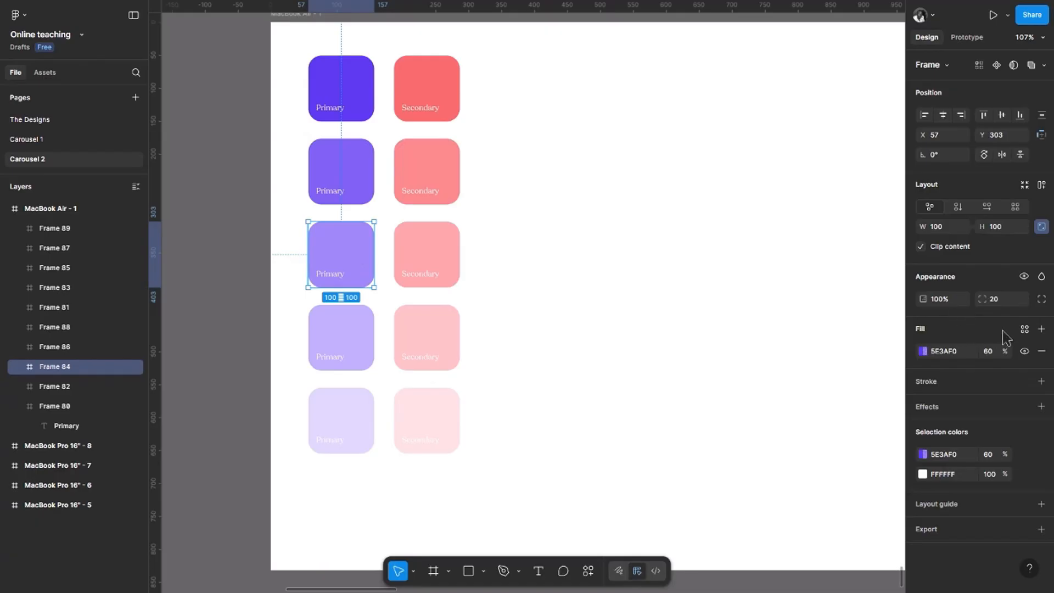
left_click(1025, 330)
left_click(876, 329)
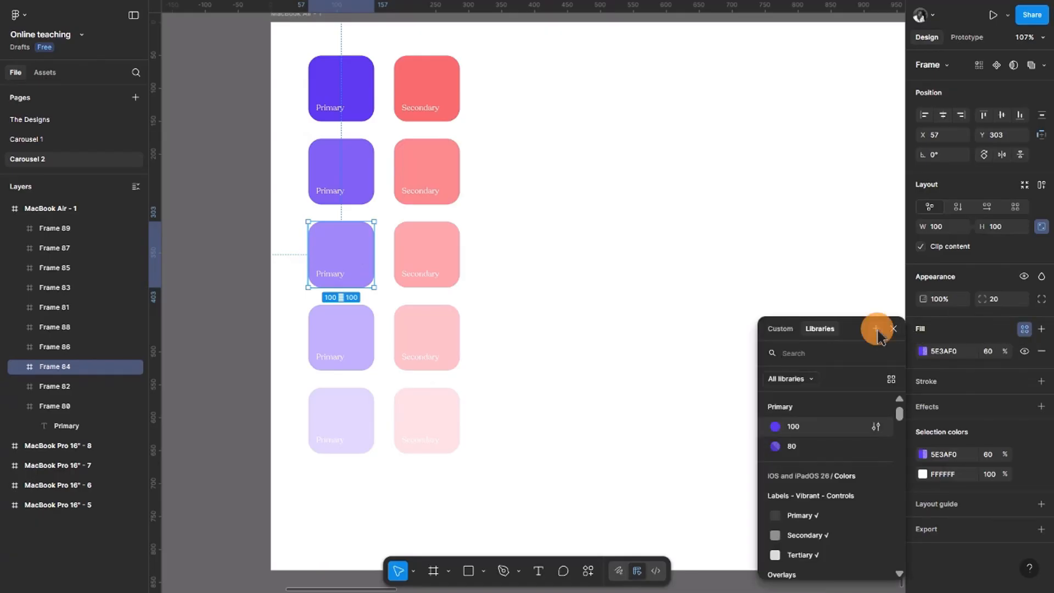
left_click(588, 328)
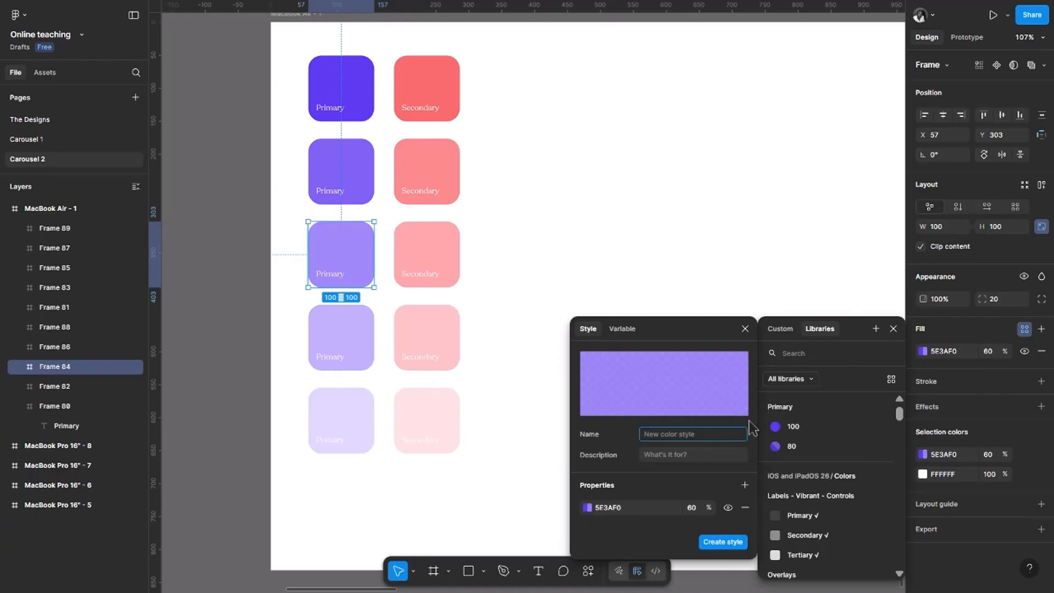
type("primary")
type("/60")
key("Return")
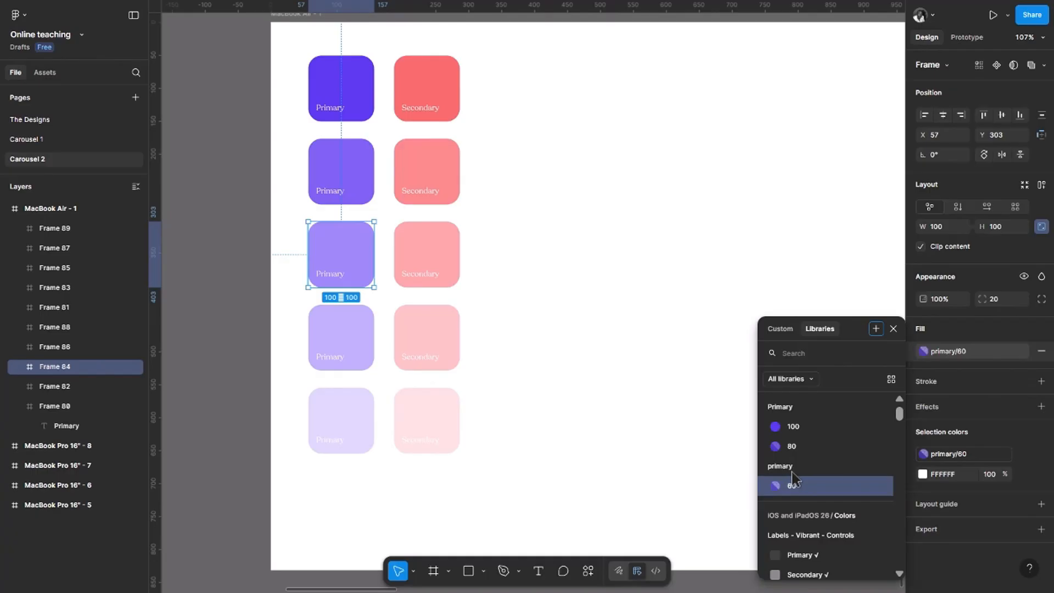
Delete the 60 color style in the lowercase primary group
right_click(831, 487)
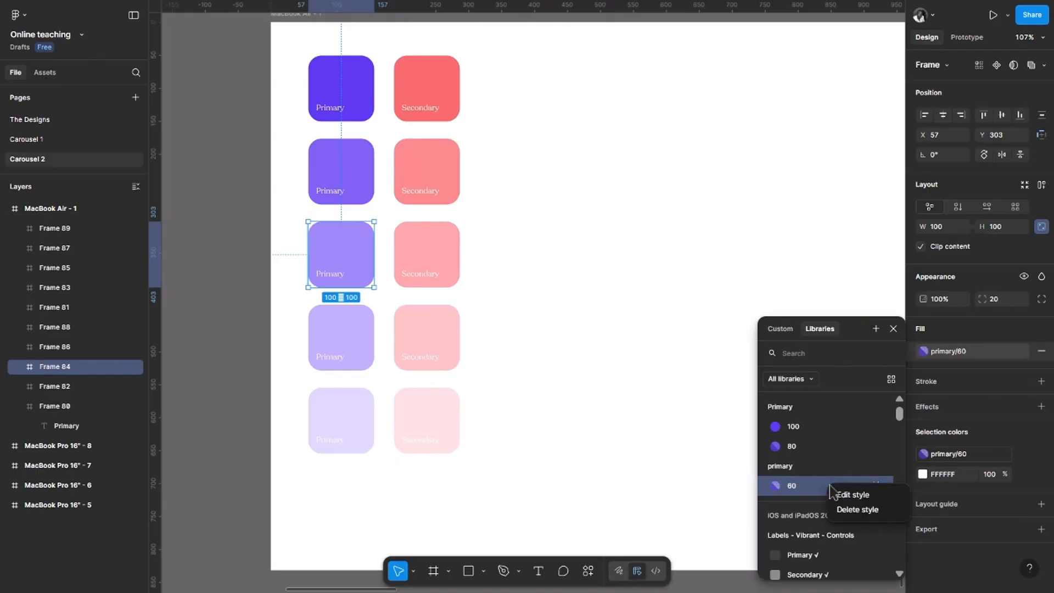
right_click(800, 487)
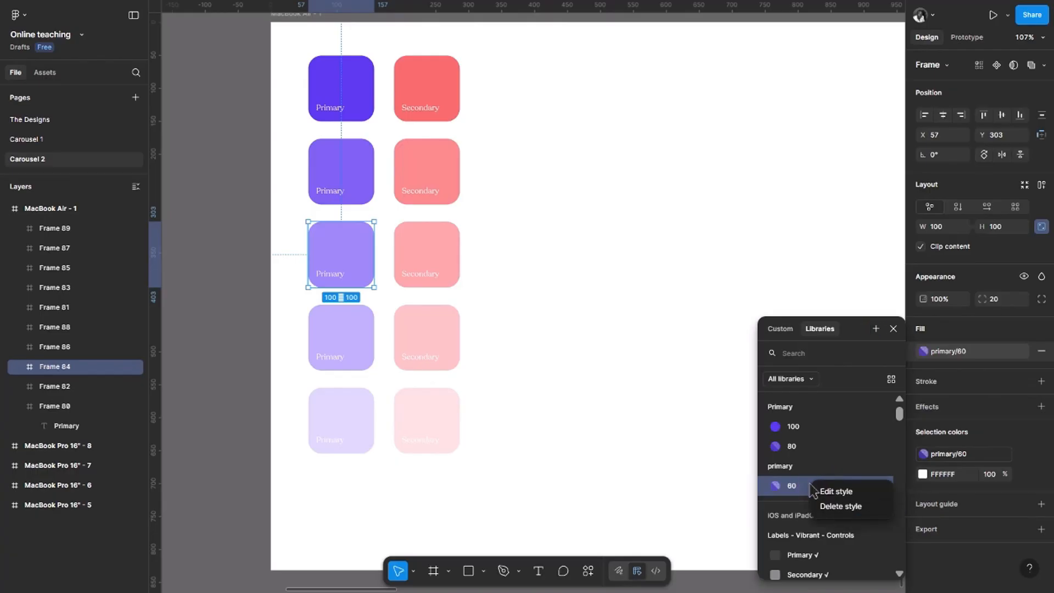
left_click(836, 505)
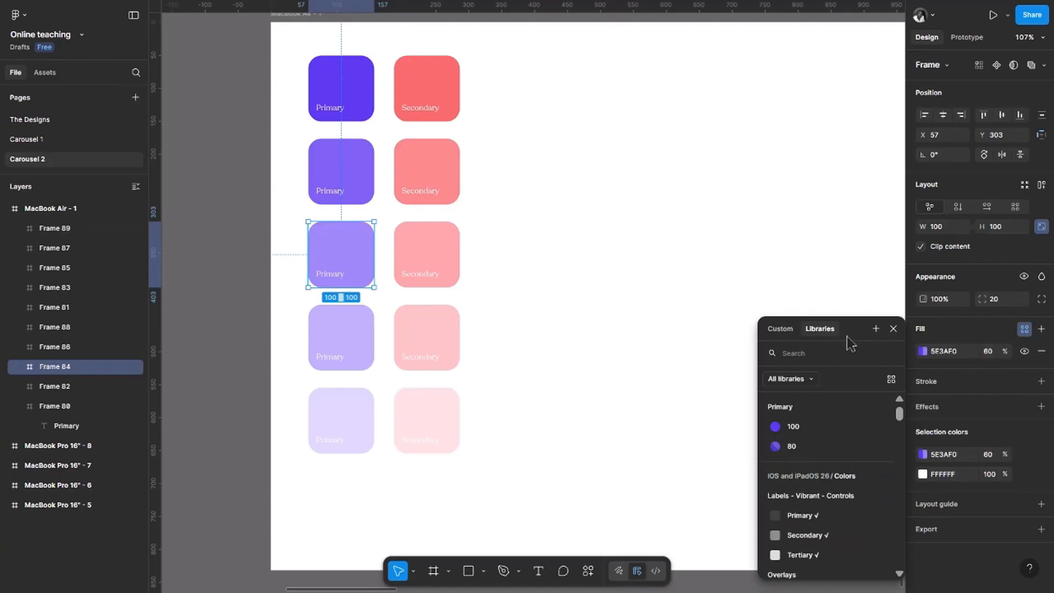
Create a color style named Primary/60, with a capital P, from the fill of the third-row Primary swatch
left_click(876, 328)
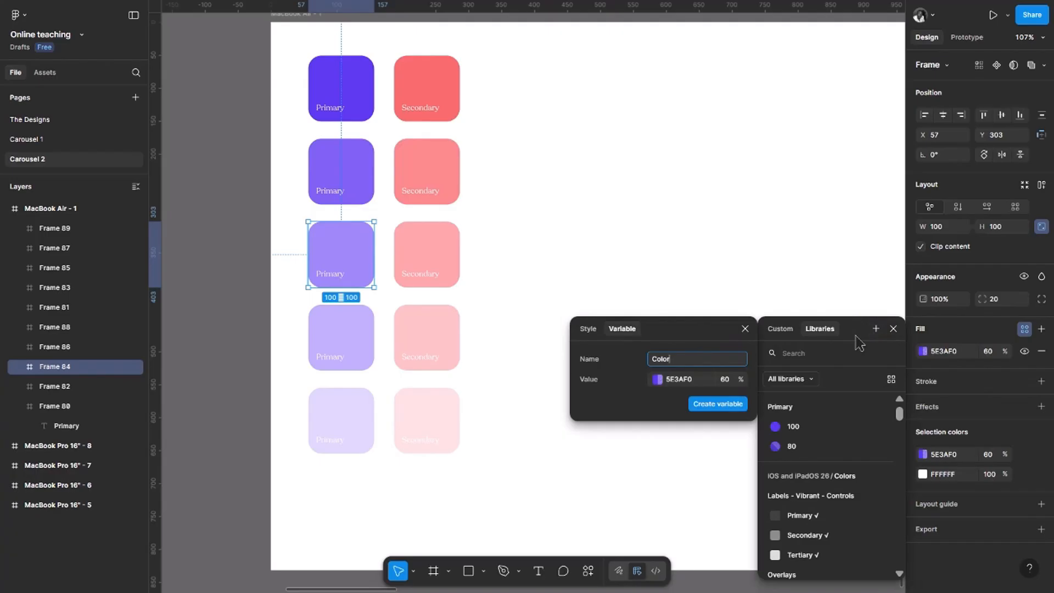
left_click(588, 328)
type("Primary/")
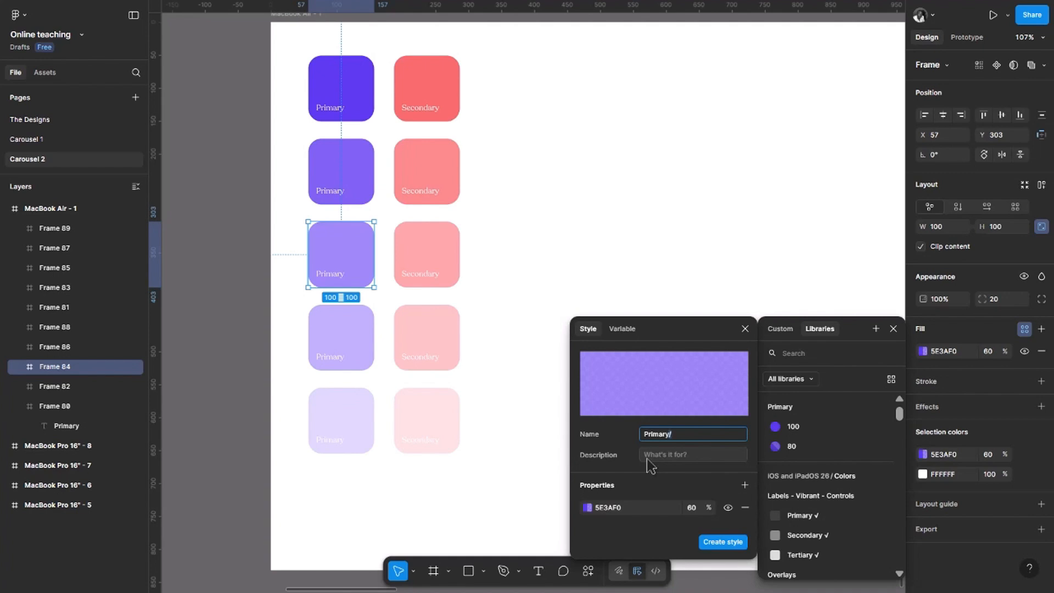
key("shift+Left")
key("shift+Left")
key("shift+Left")
key("shift+Left")
key("shift+Left")
key("shift+Left")
key("Right")
type("60")
key("Return")
Create a color style named Primary/40 from the fill of the Primary swatch in the fourth row
left_click(348, 345)
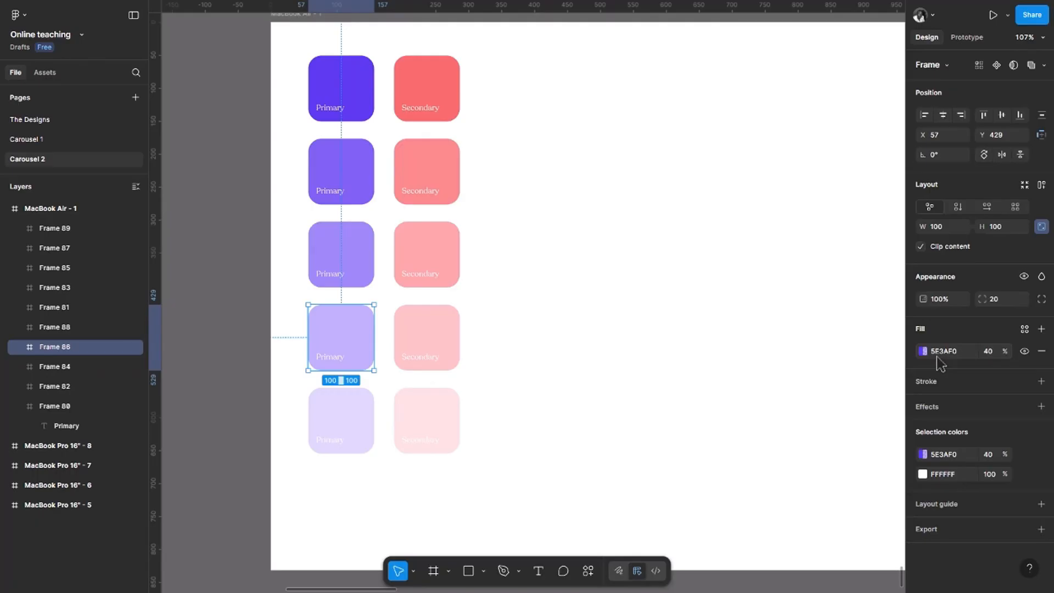
left_click(1025, 329)
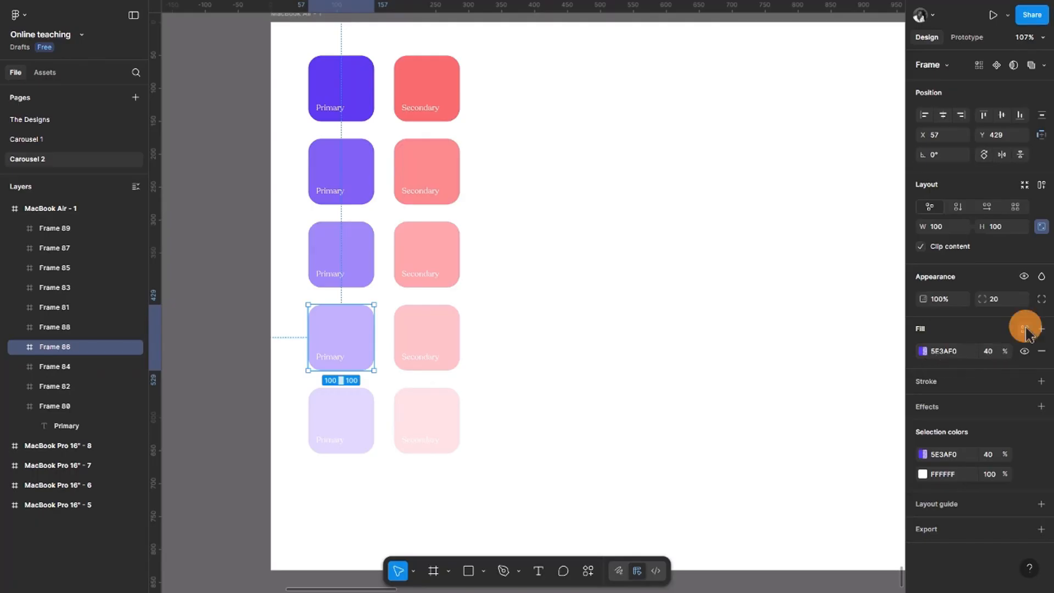
left_click(876, 329)
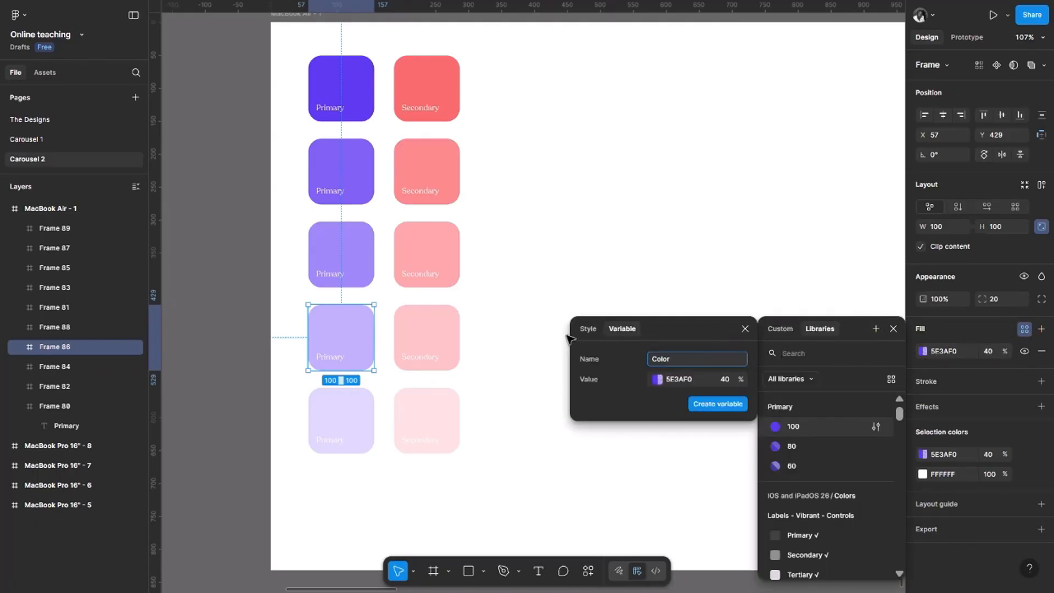
left_click(587, 329)
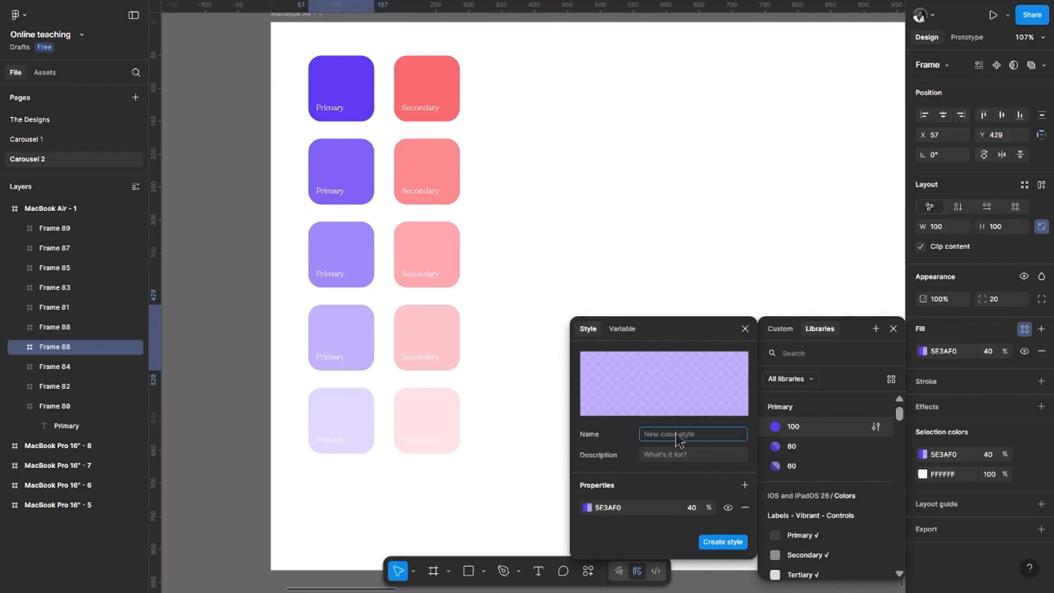
type("Primary/40")
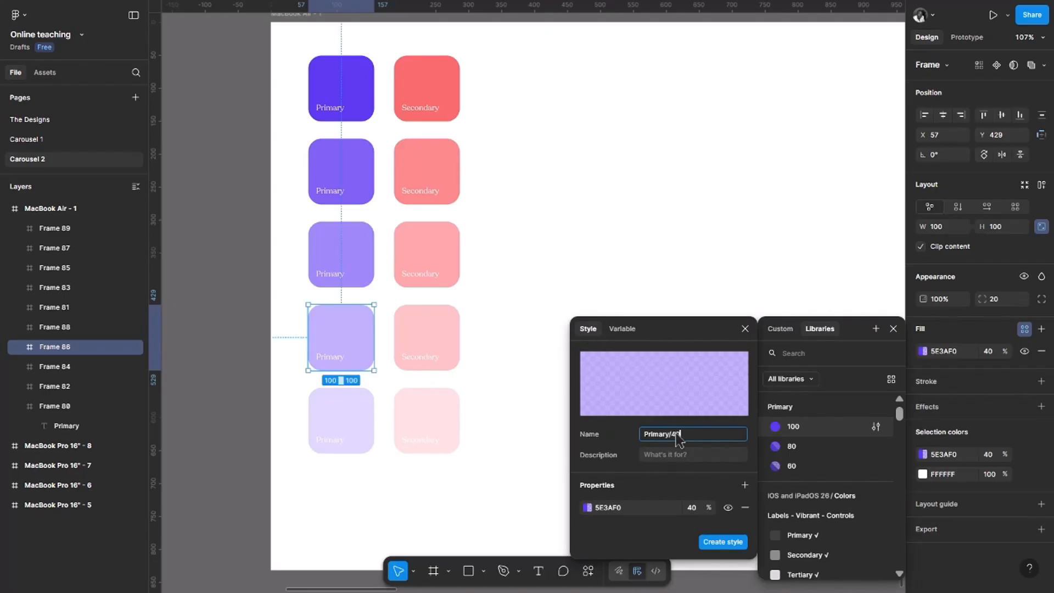
key("Return")
Create a color style named Primary/20 from the fill of the Primary swatch in the fifth row
left_click(327, 434)
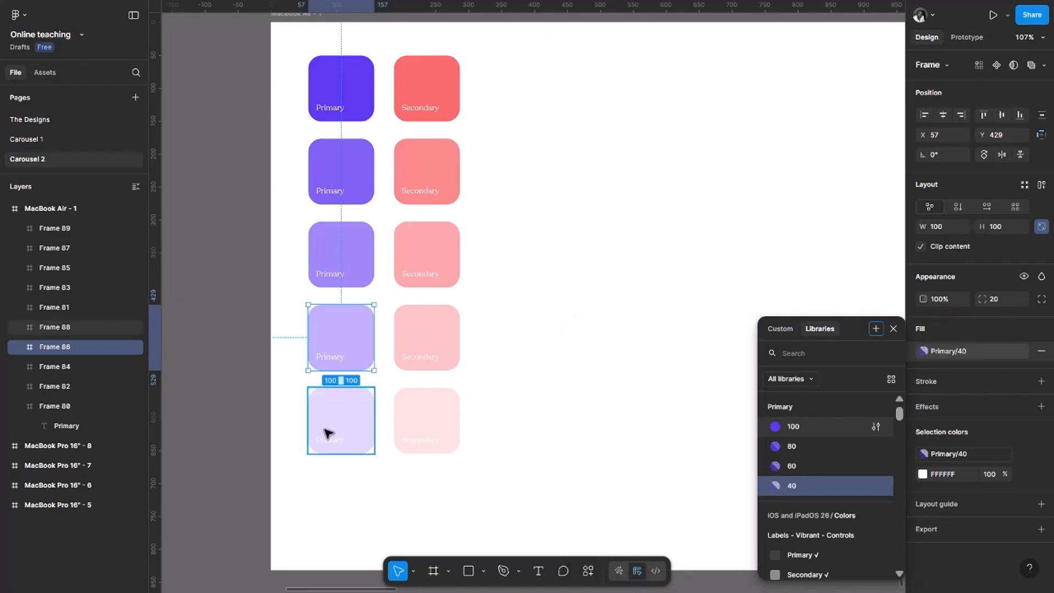
left_click(1024, 329)
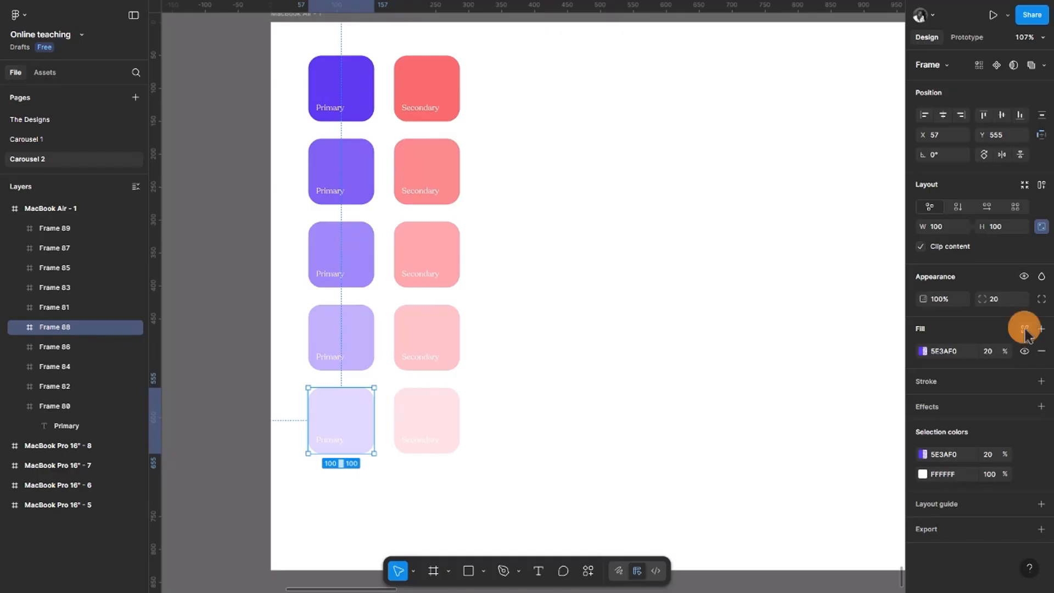
left_click(876, 328)
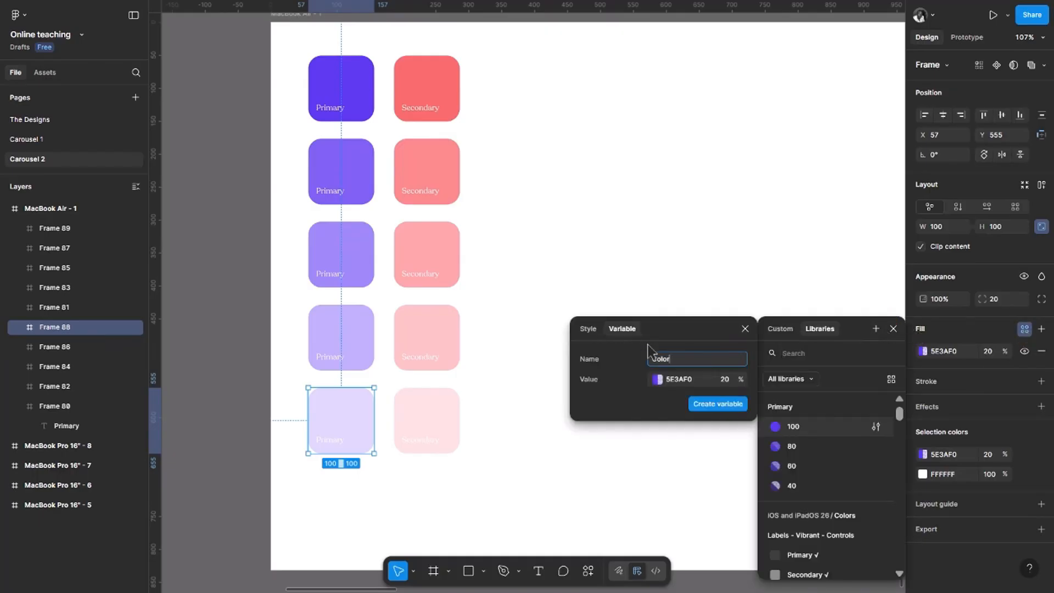
left_click(590, 329)
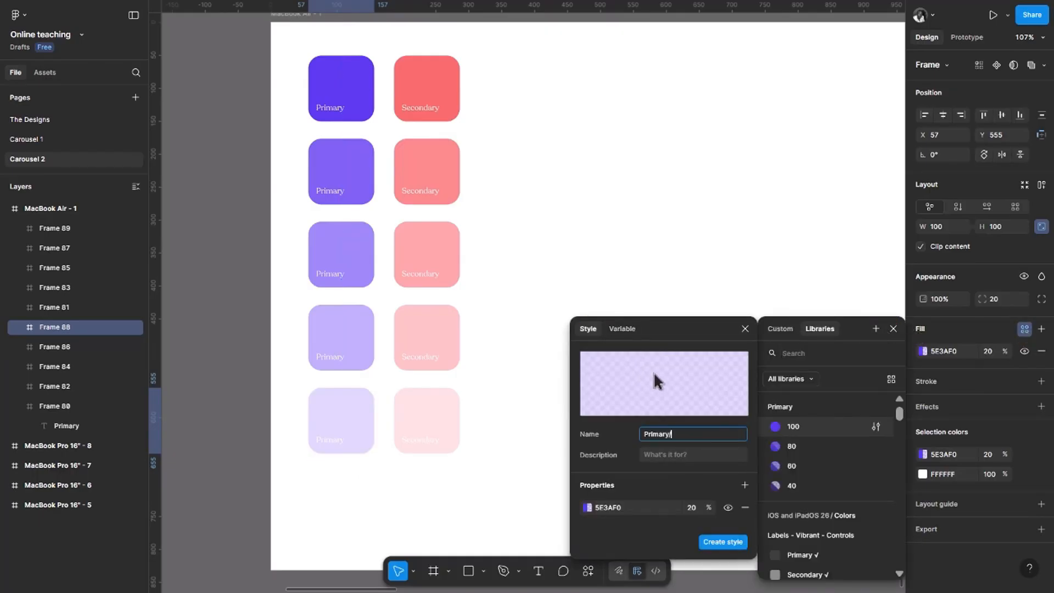
type("20")
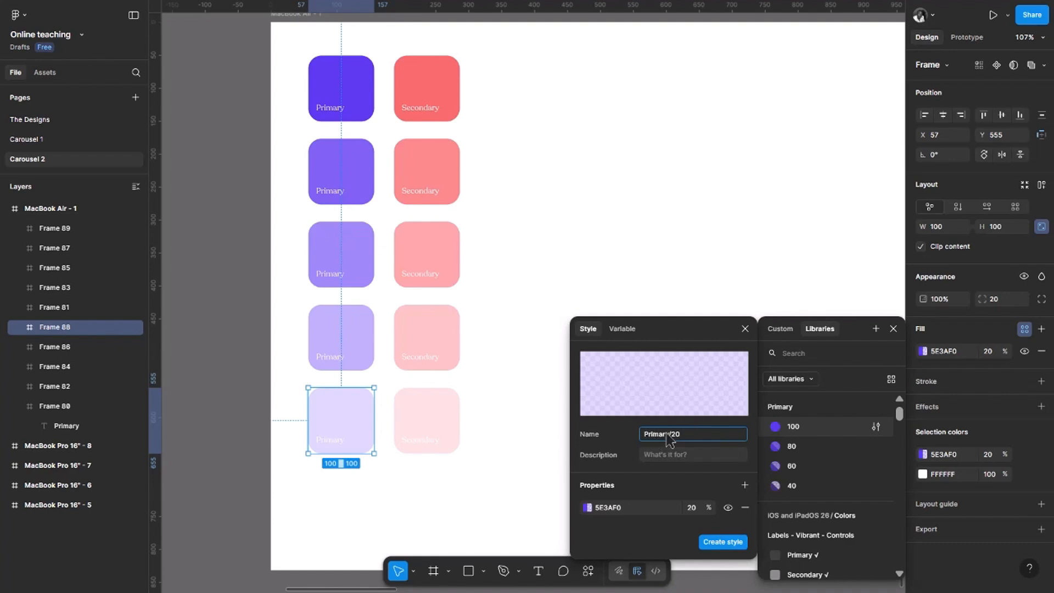
left_click(723, 541)
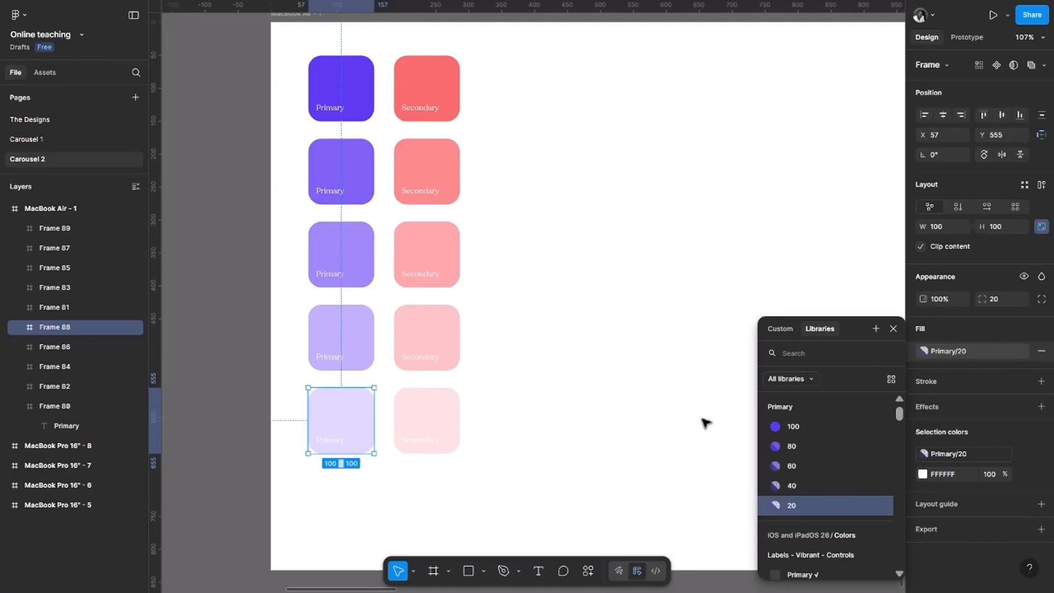
Create a color style named Secondary/100 from the fill of the Secondary swatch in the first row
left_click(439, 89)
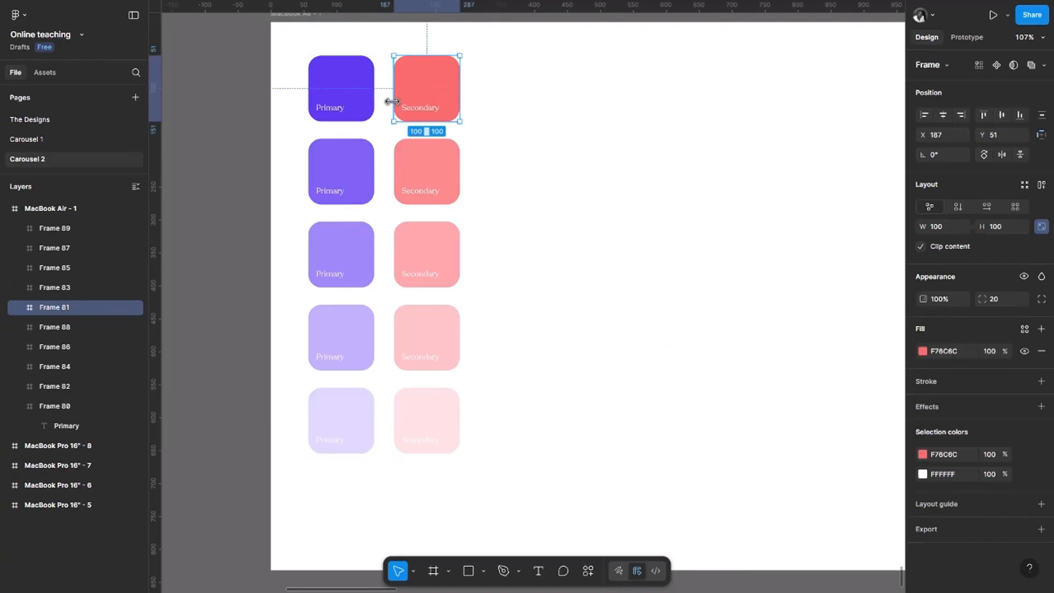
left_click(1025, 329)
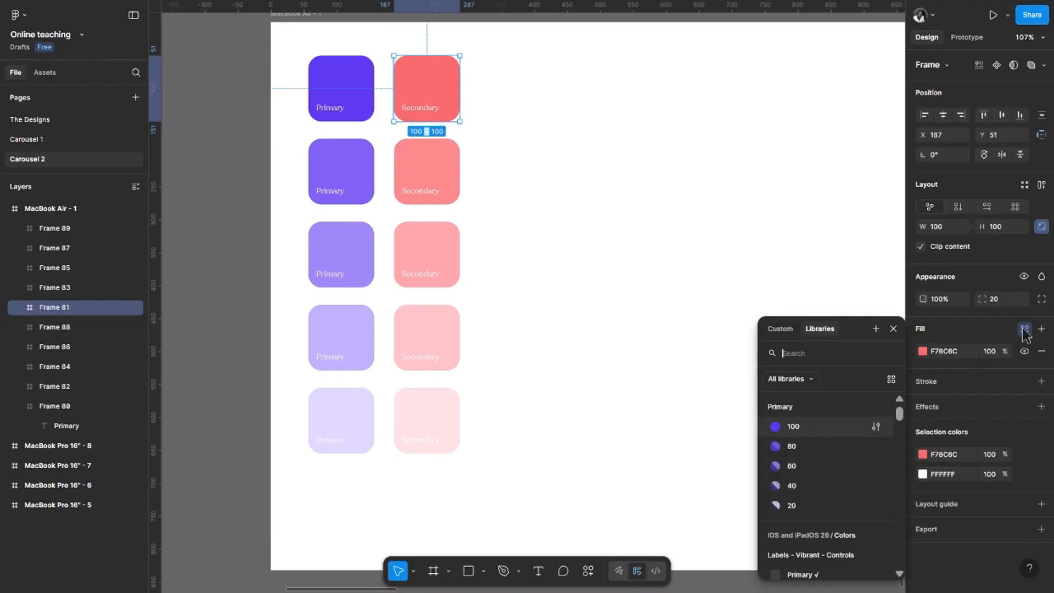
left_click(875, 328)
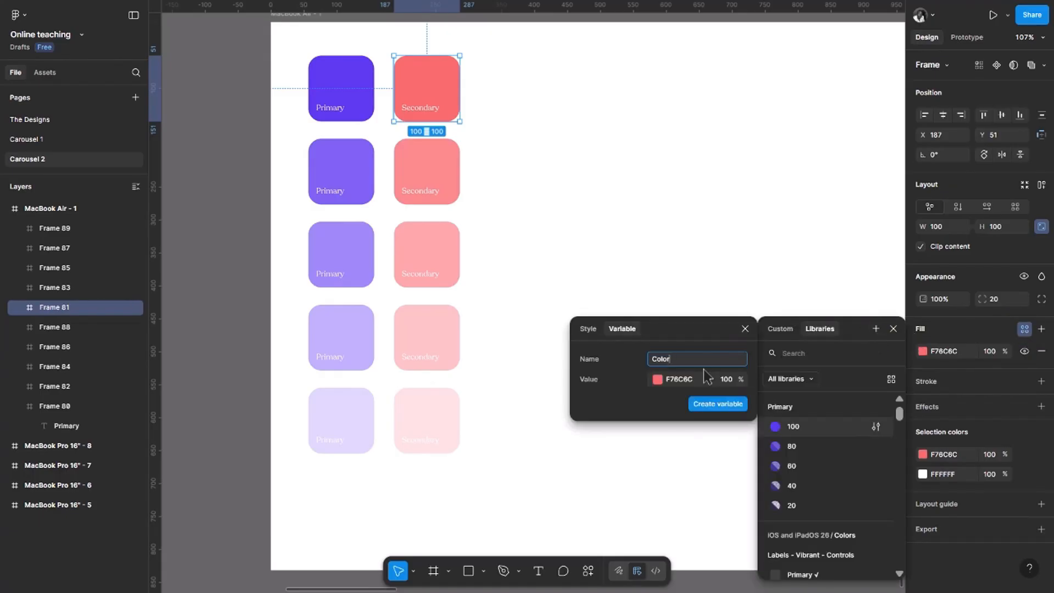
left_click(588, 328)
type("S")
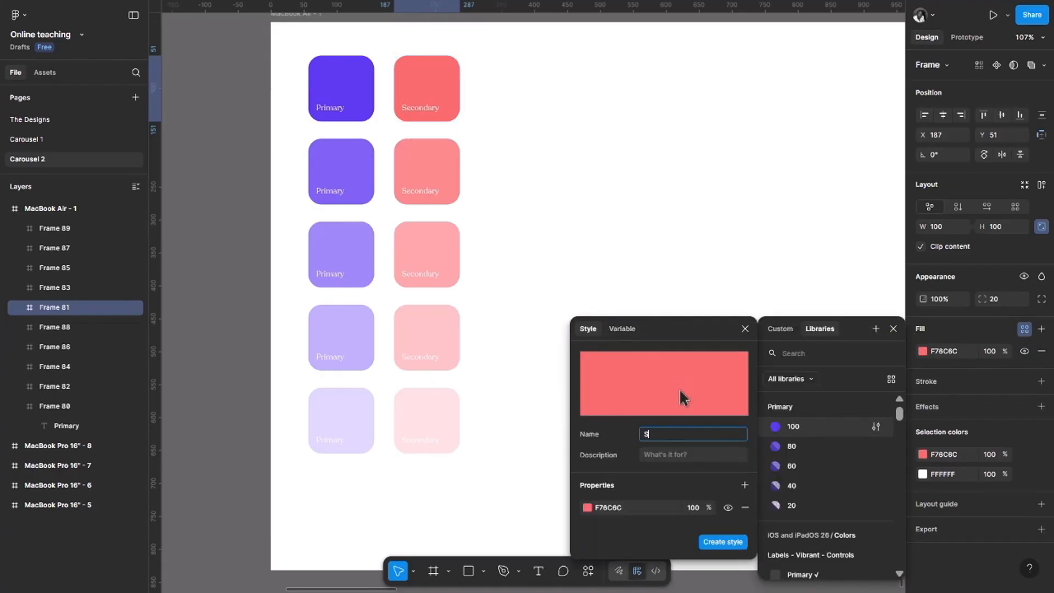
type("eco")
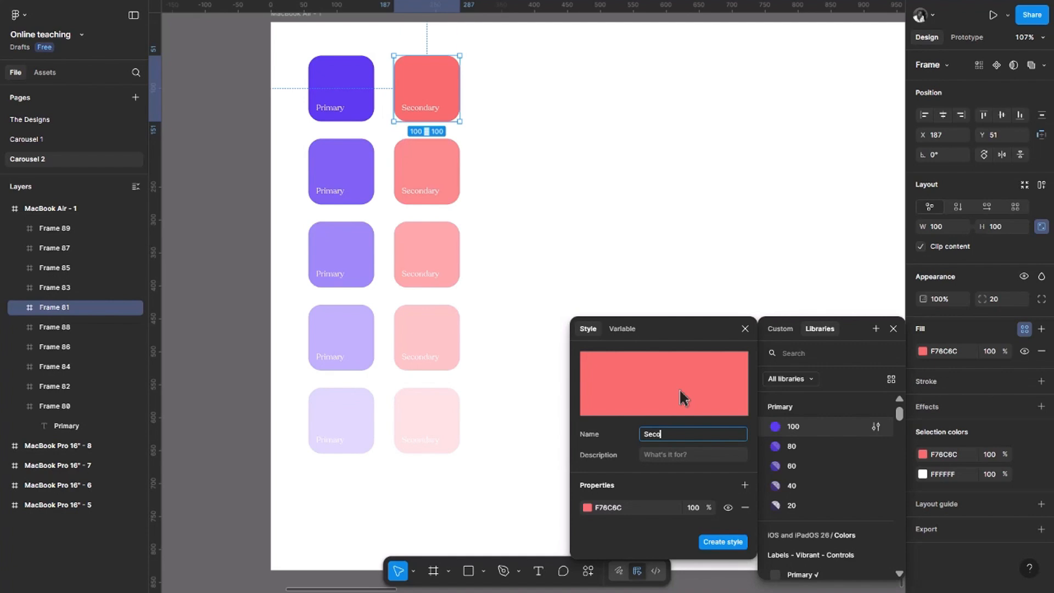
type("ndary/")
key("ctrl+a")
left_click(714, 434)
type("100")
key("Return")
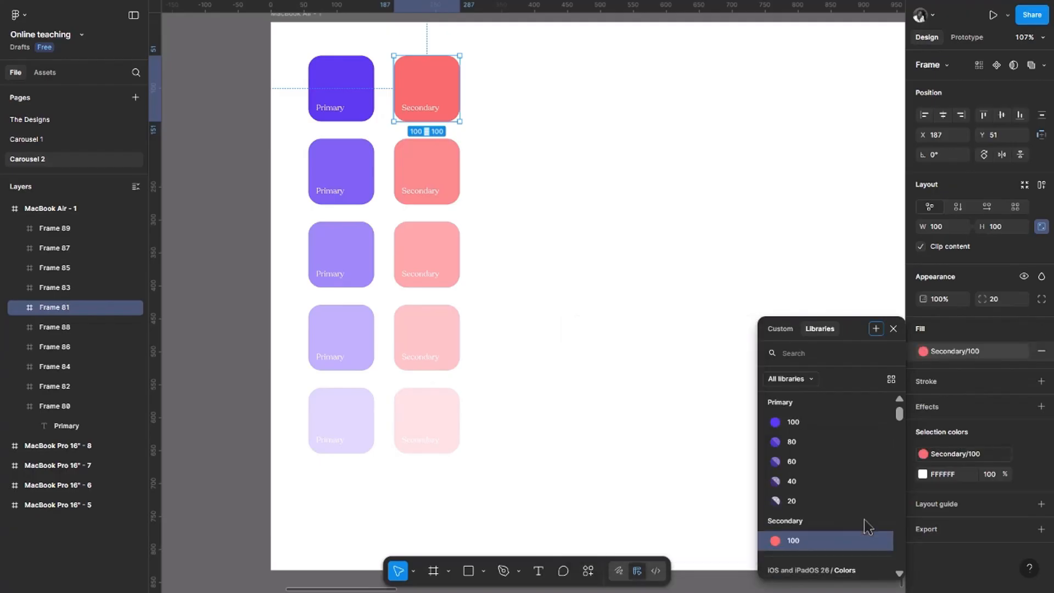
scroll(864, 519, "down", 3)
scroll(844, 455, "up", 3)
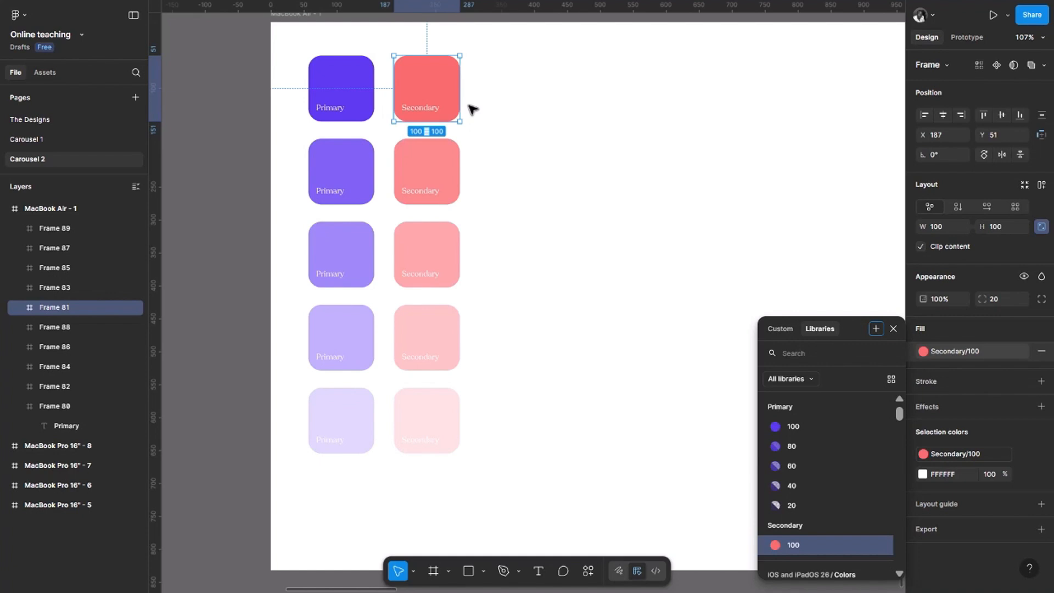
Create a color style named Secondary/80 from the fill of the Secondary swatch in the second row
scroll(472, 109, "up", 3)
scroll(520, 196, "down", 6)
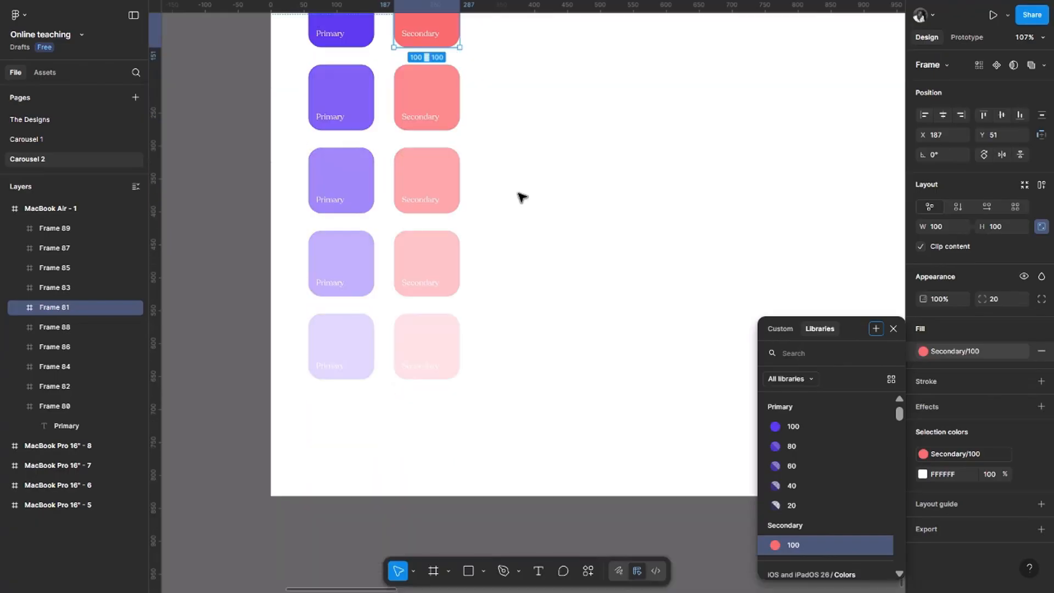
scroll(605, 307, "up", 3)
left_click(431, 176)
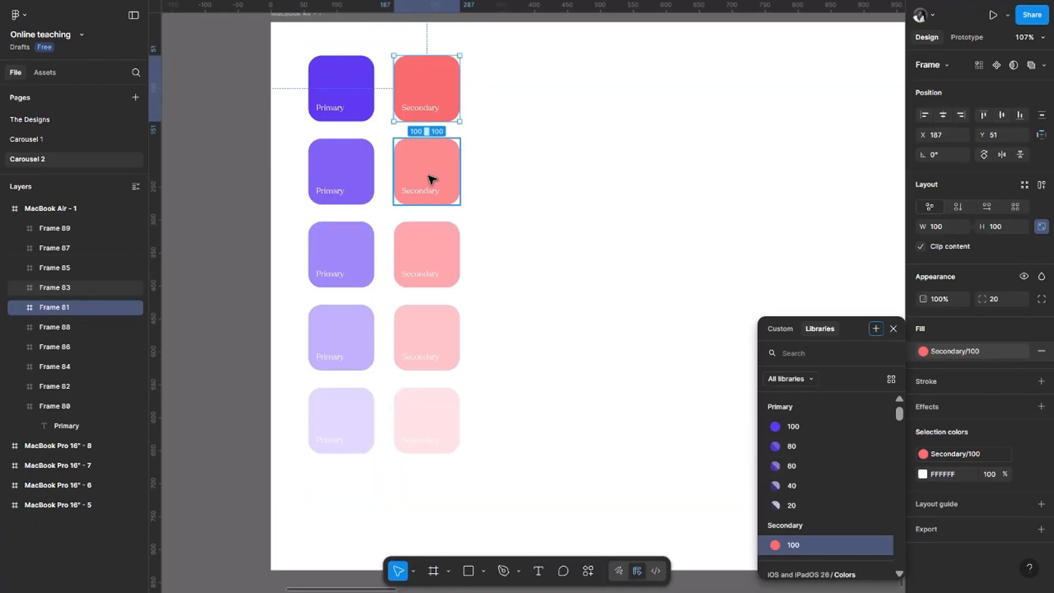
left_click(1025, 328)
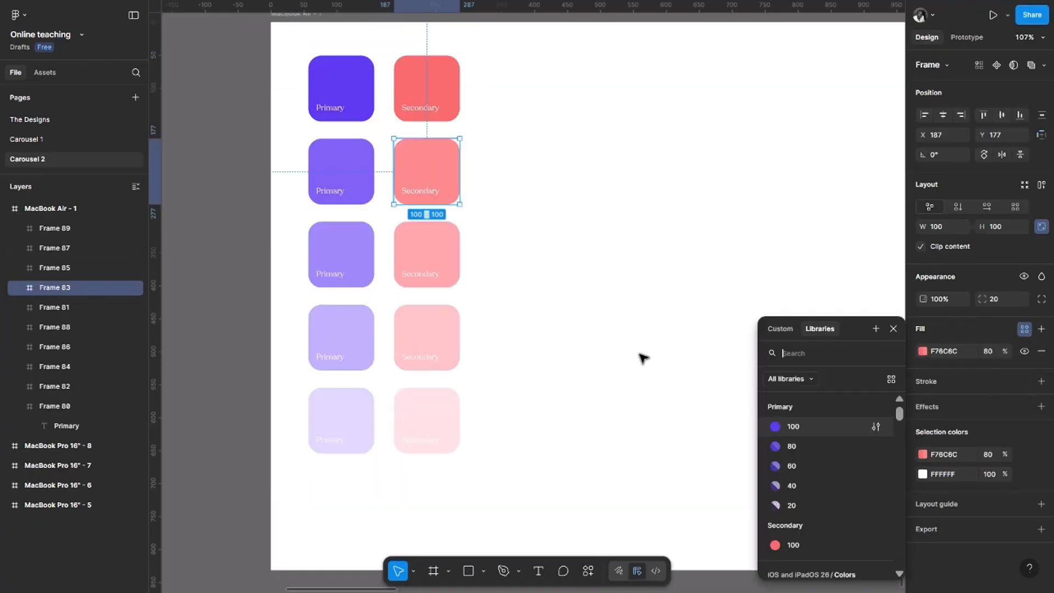
left_click(875, 328)
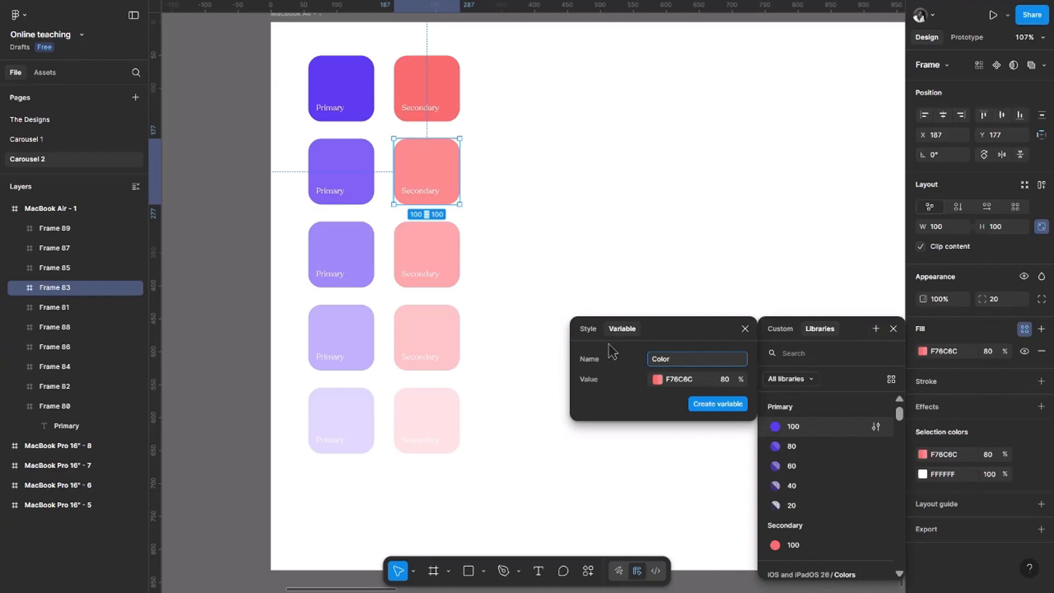
left_click(589, 331)
type("Se")
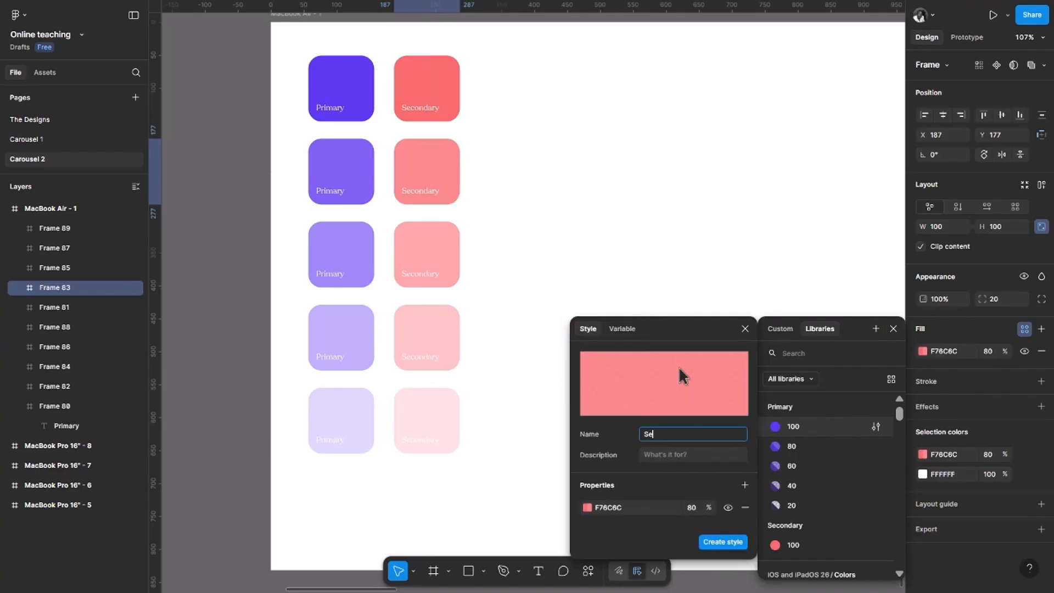
type("condary")
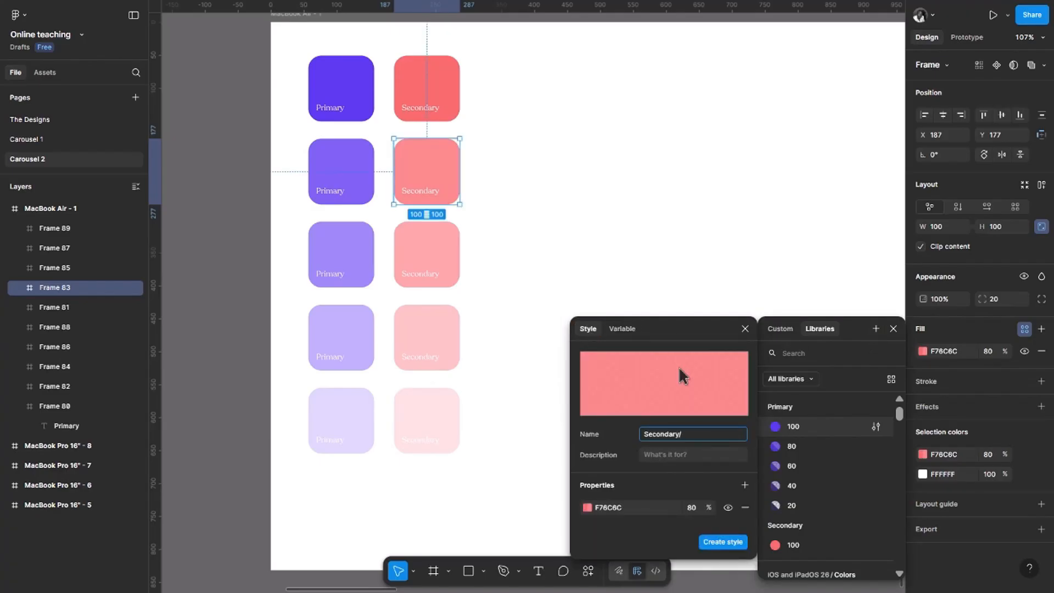
type("/80")
key("Return")
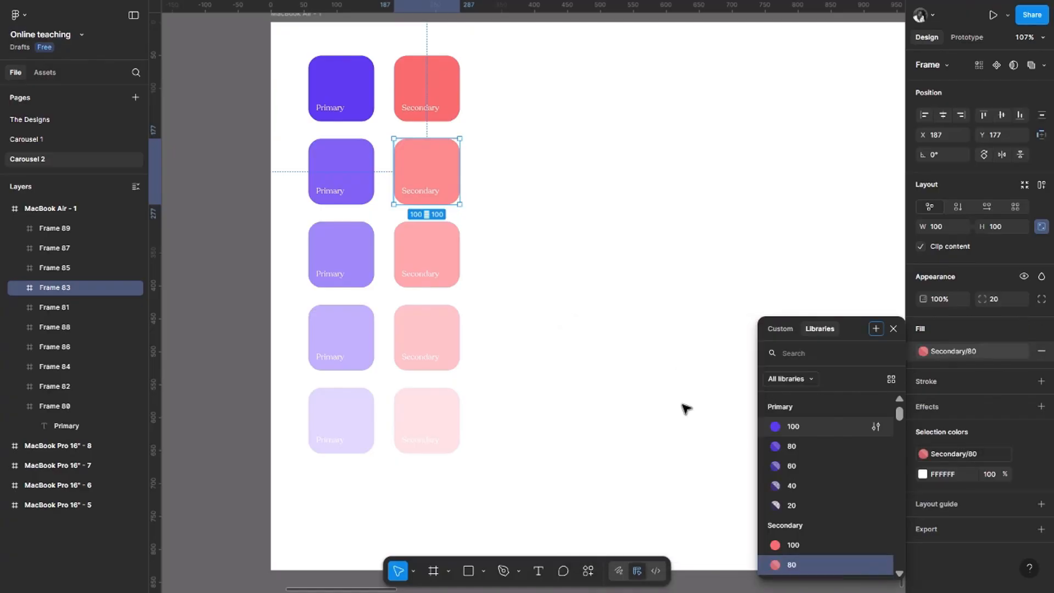
Create a color style named Secondary/60 from the fill of the Secondary swatch in the third row
left_click(456, 266)
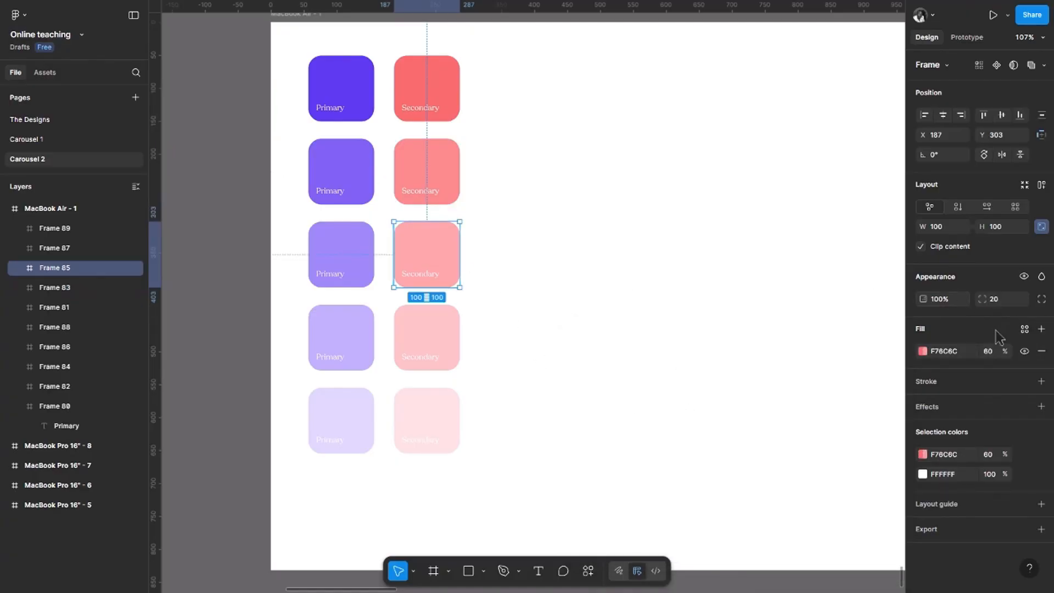
left_click(1025, 329)
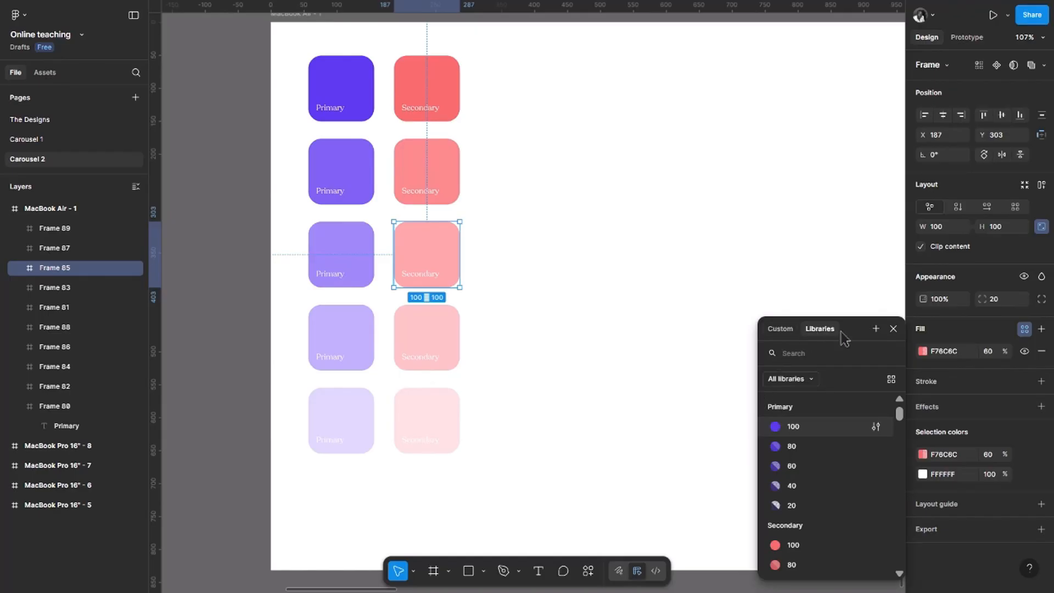
left_click(876, 329)
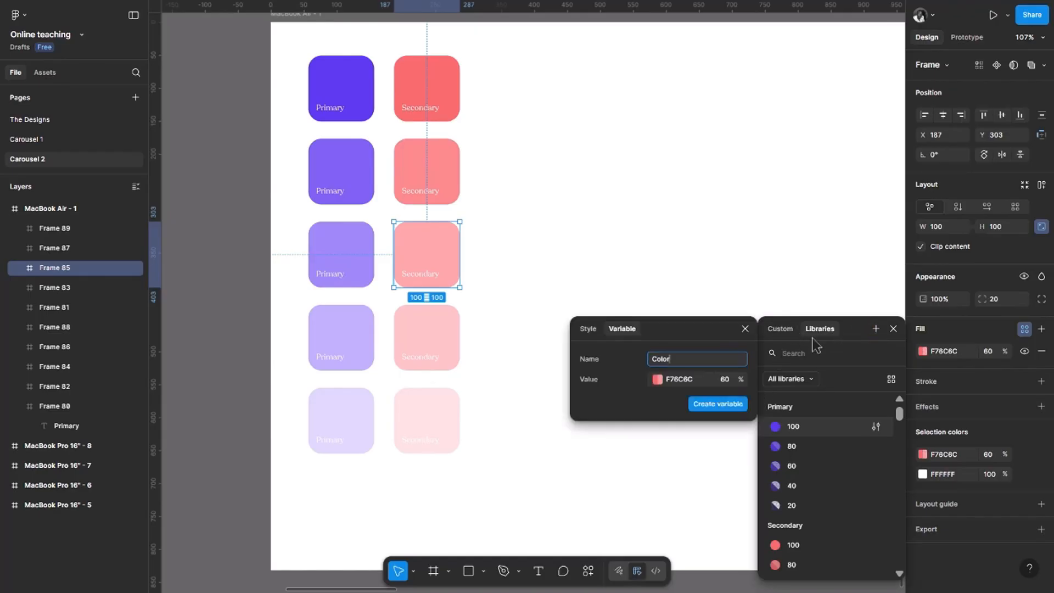
left_click(588, 328)
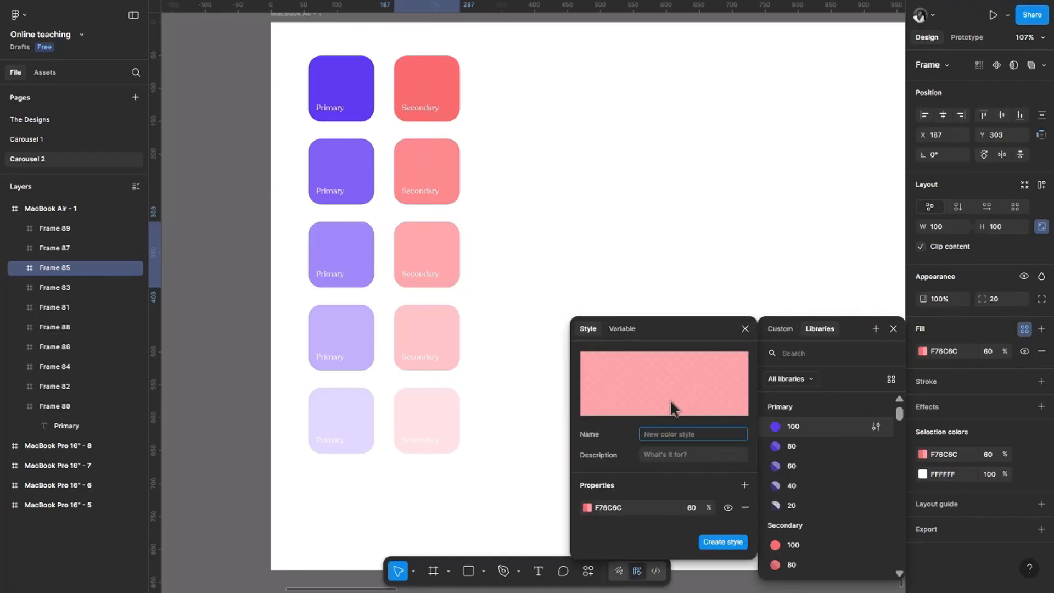
type("Secondary/60")
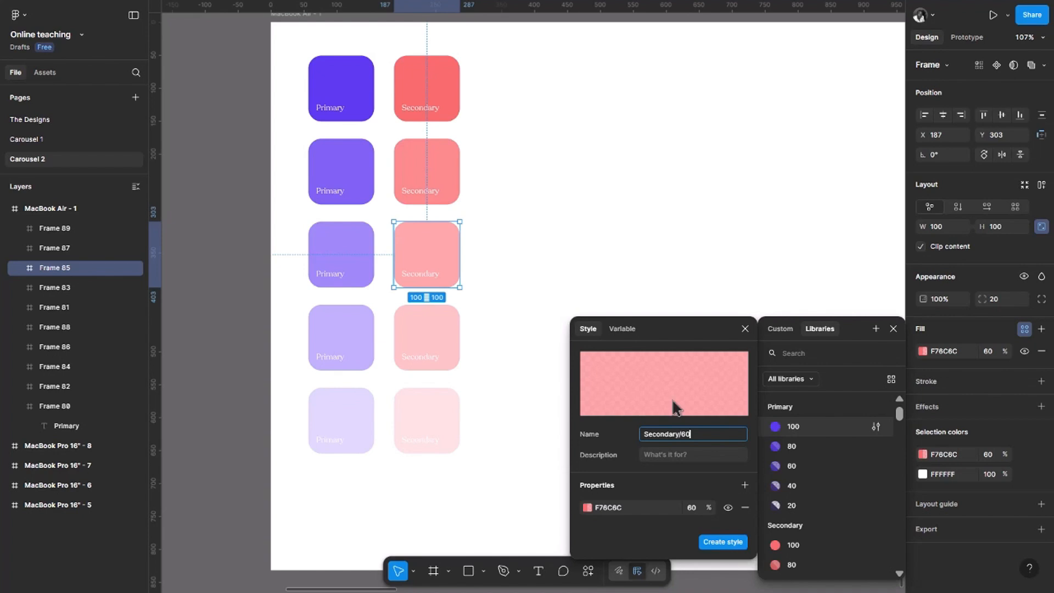
key("Return")
Create a color style named Secondary/40 from the fill of the Secondary swatch in the fourth row
left_click(424, 335)
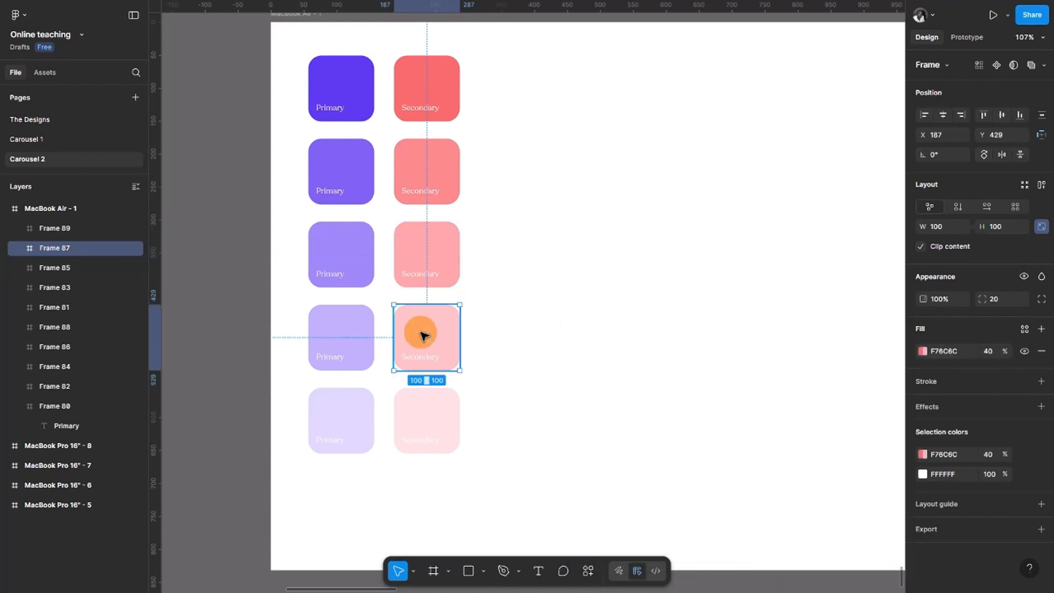
left_click(1024, 329)
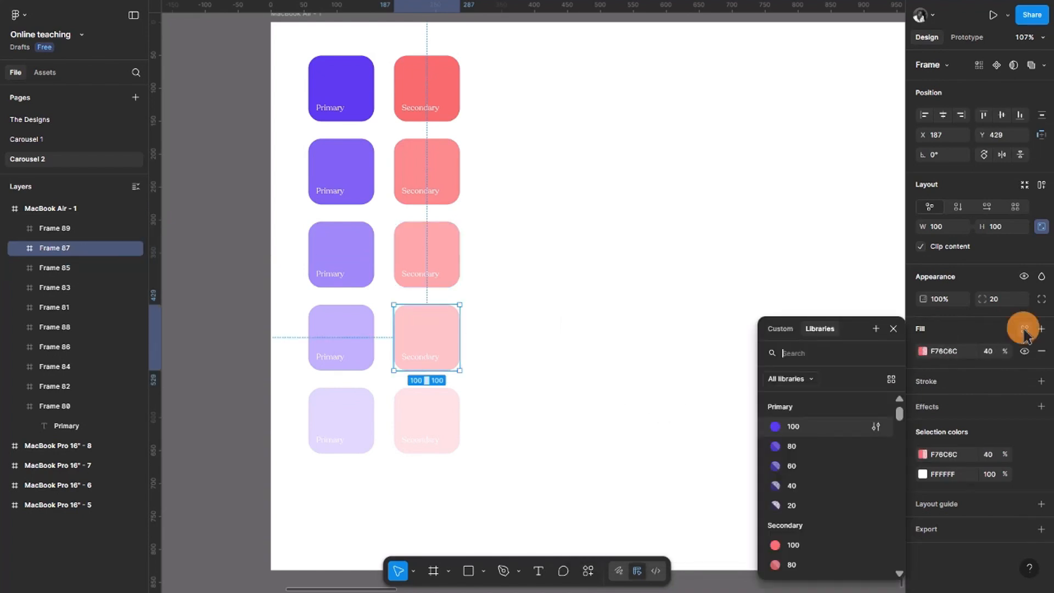
left_click(875, 328)
left_click(586, 330)
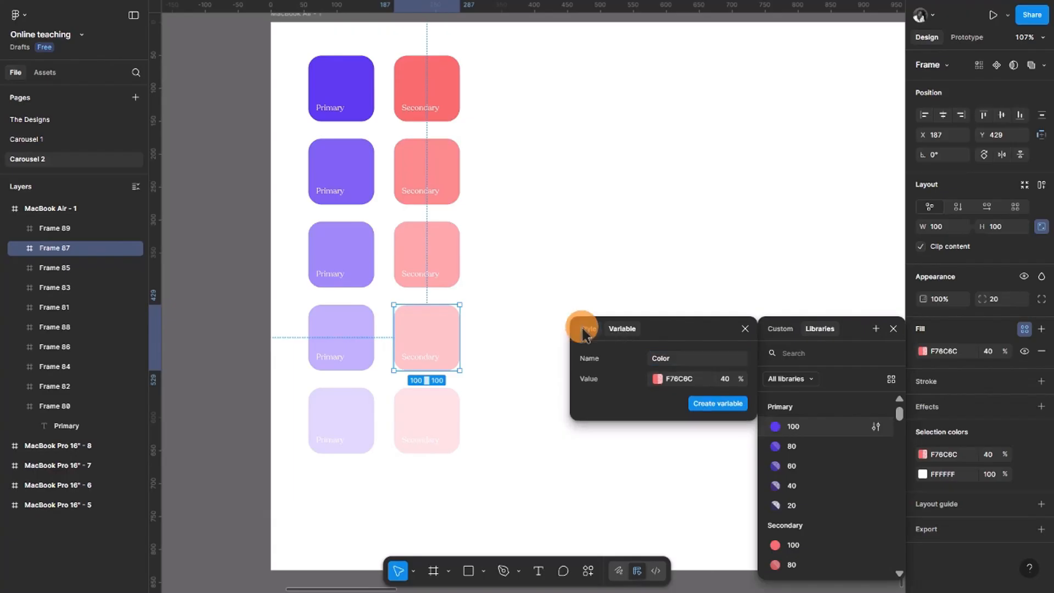
type("Secondary/")
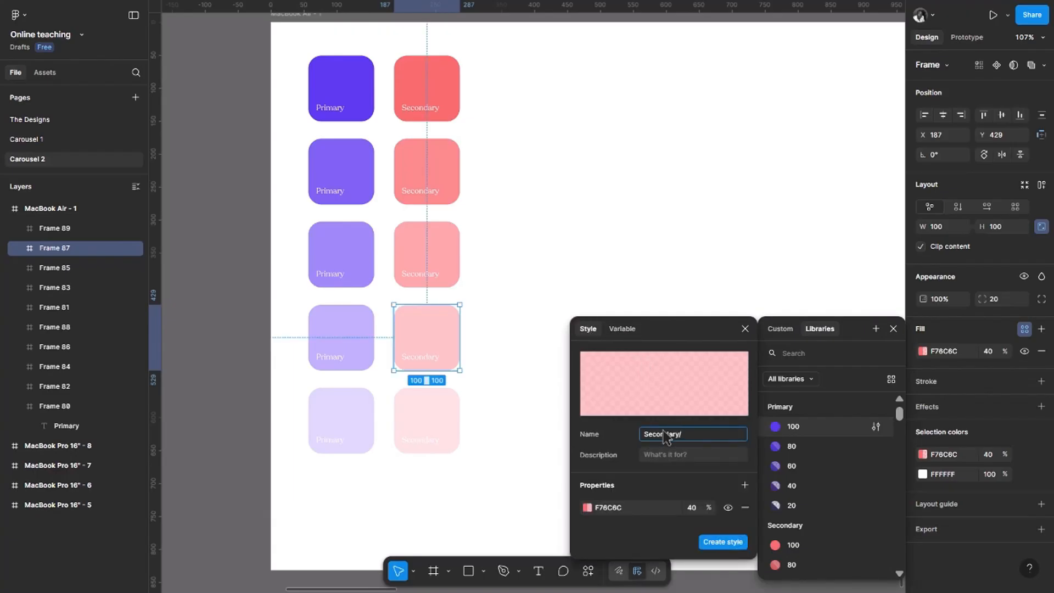
type("40")
key("Return")
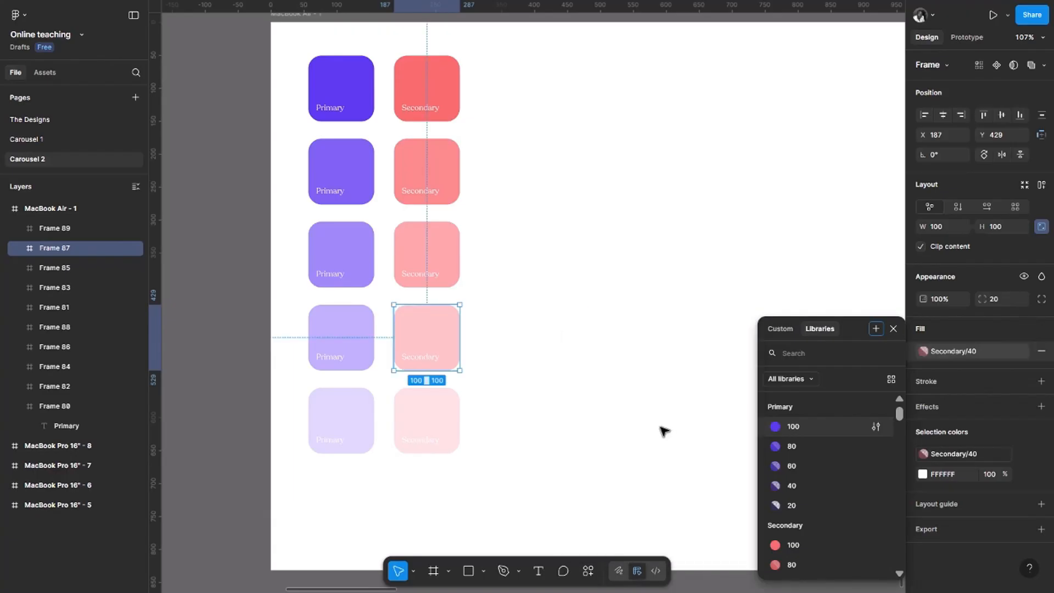
Create a color style named Secondary/20 from the fill of the Secondary swatch in the fifth row
left_click(433, 428)
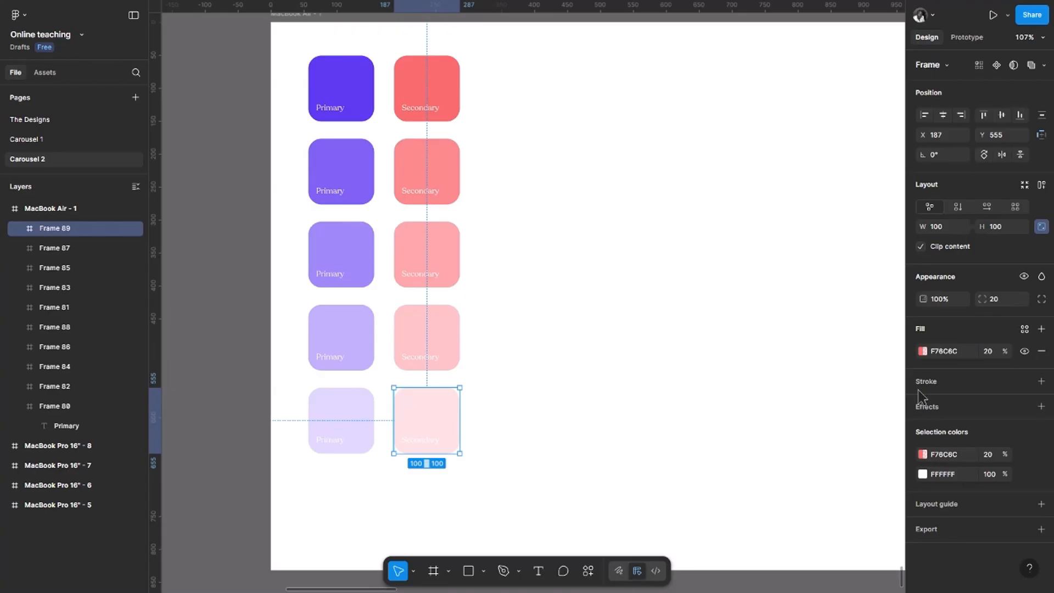
left_click(1024, 329)
left_click(876, 329)
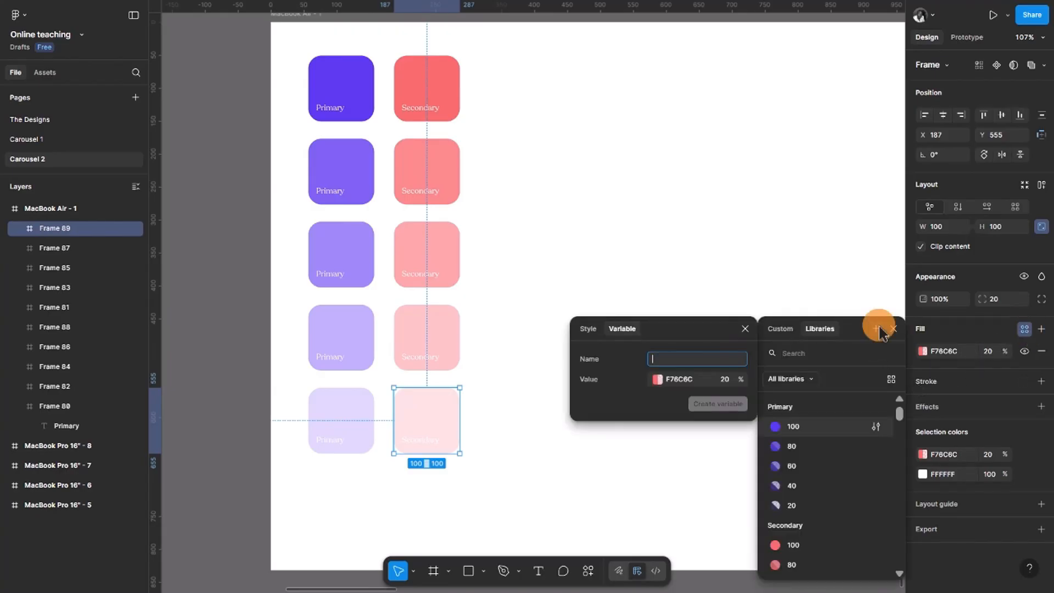
left_click(588, 328)
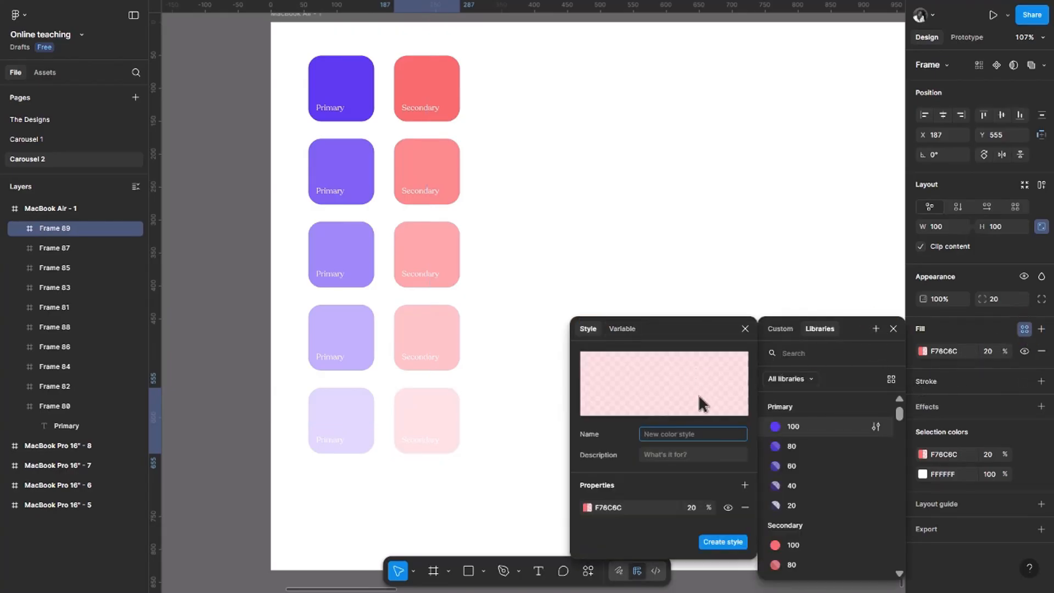
type("Secondary/20")
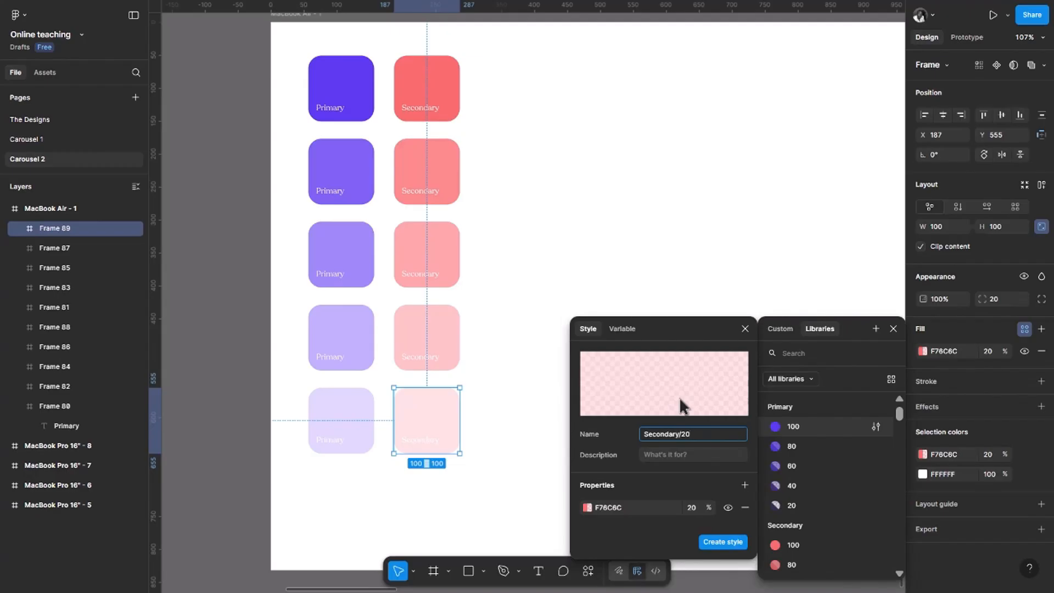
key("Return")
scroll(799, 442, "down", 5)
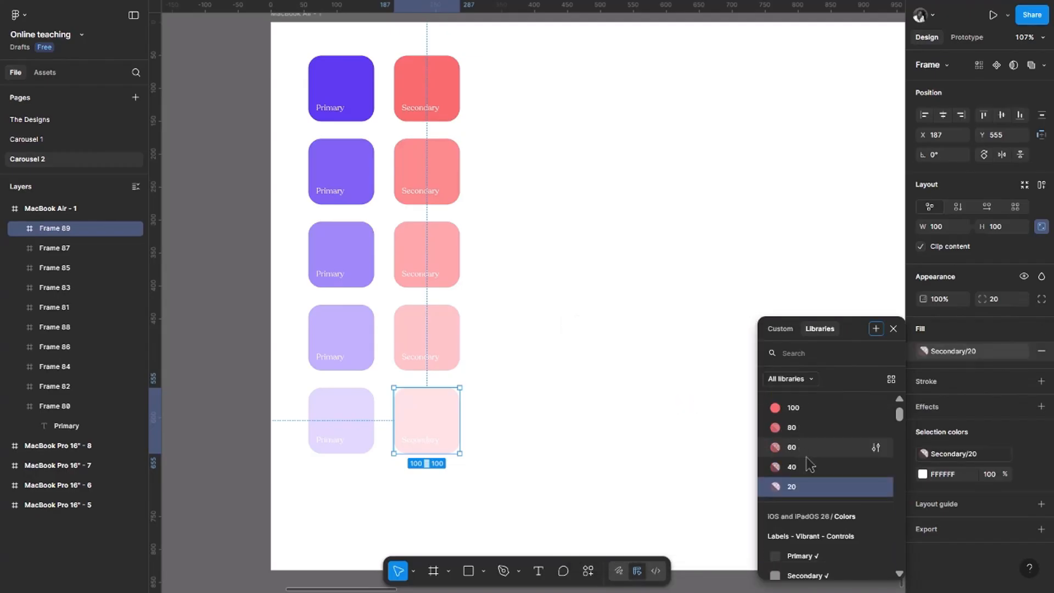
Review the Primary and Secondary color style folders, their tints and the options available for the Secondary folder
scroll(810, 464, "up", 3)
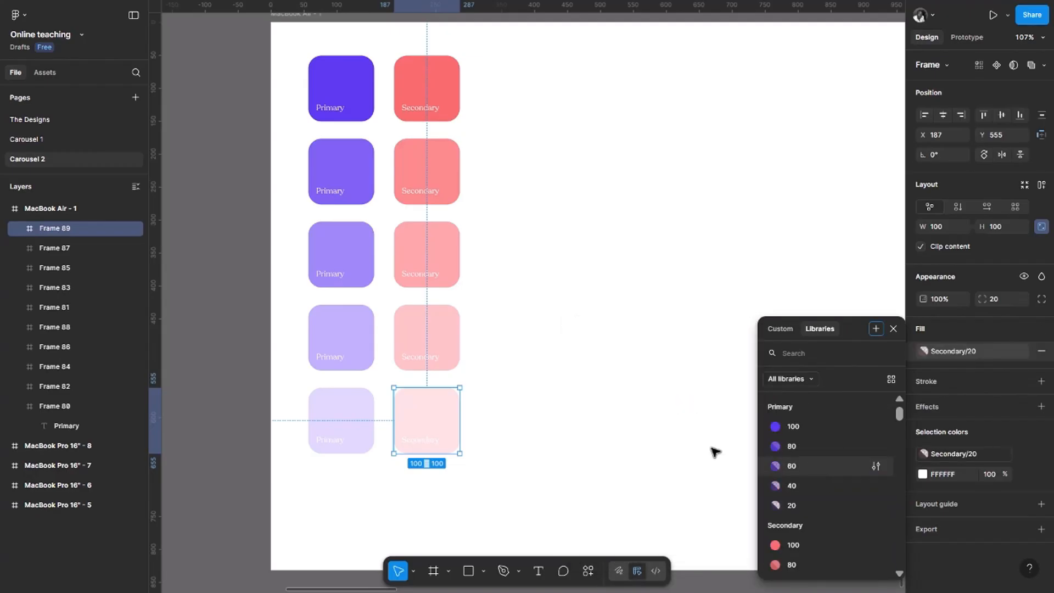
left_click(695, 443)
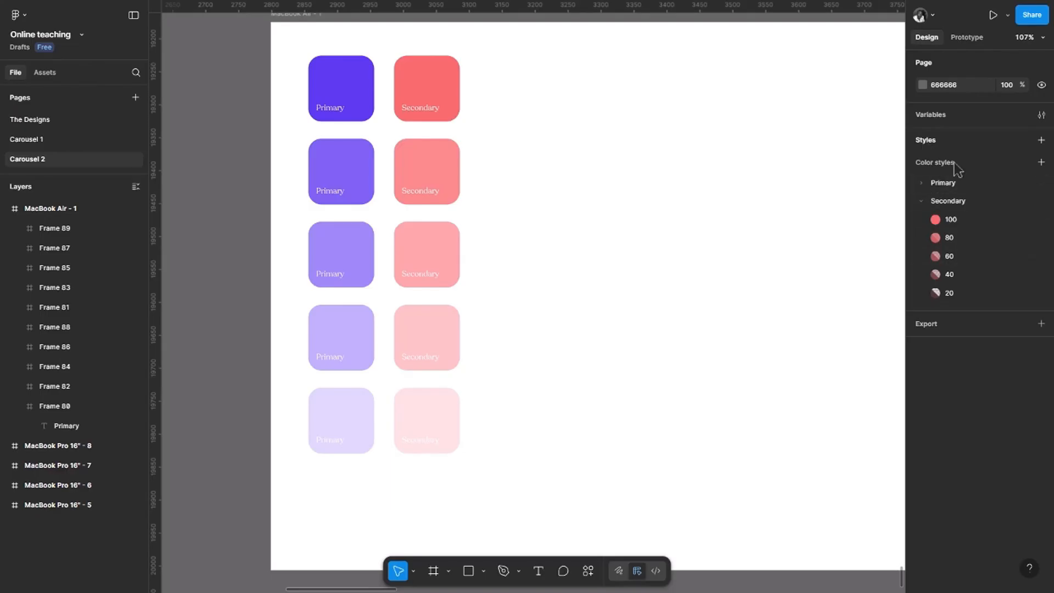
left_click(918, 183)
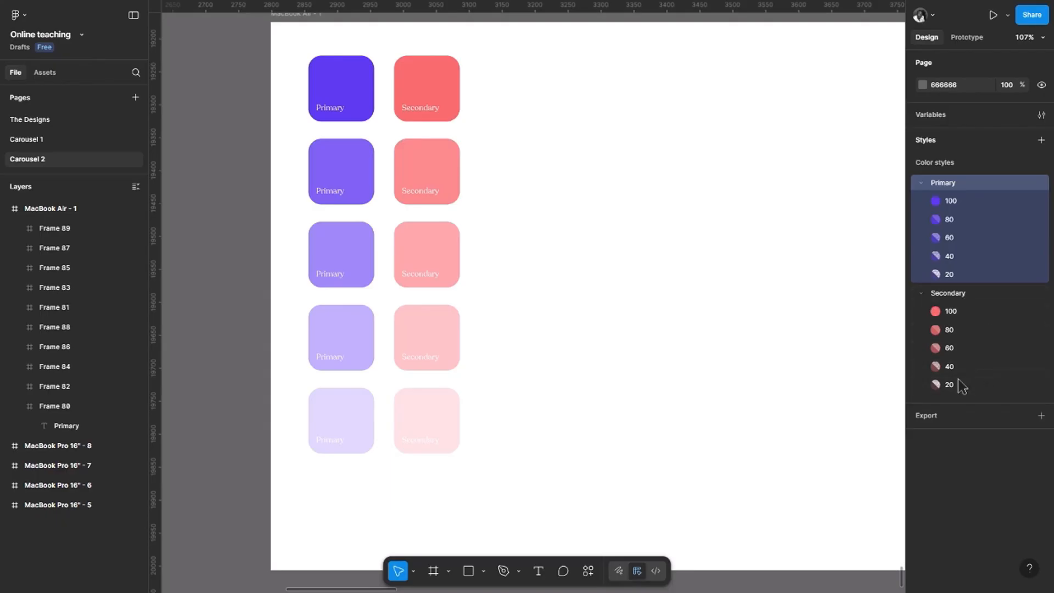
left_click(950, 293)
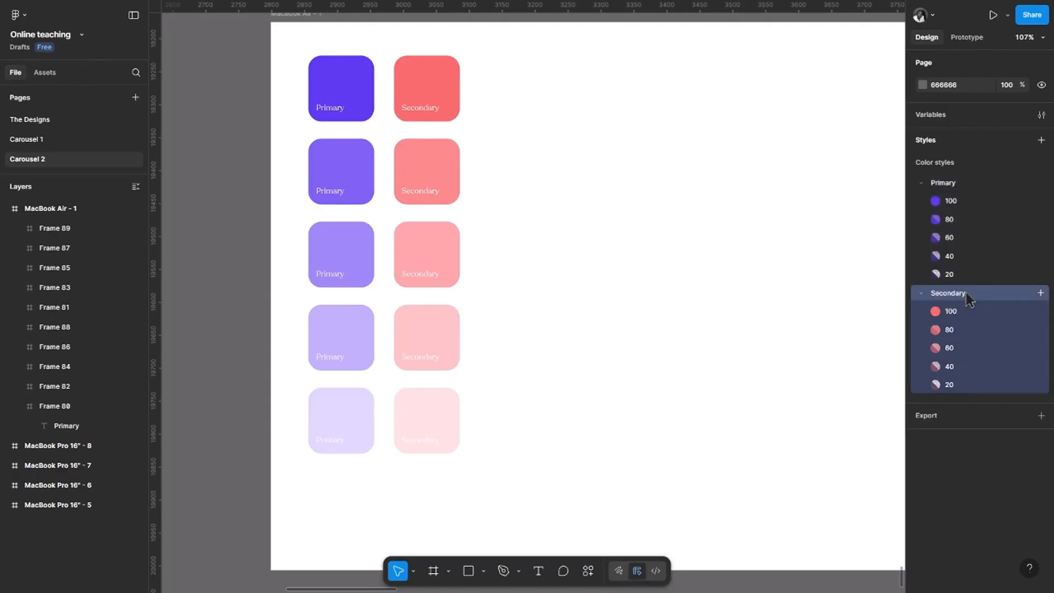
right_click(966, 292)
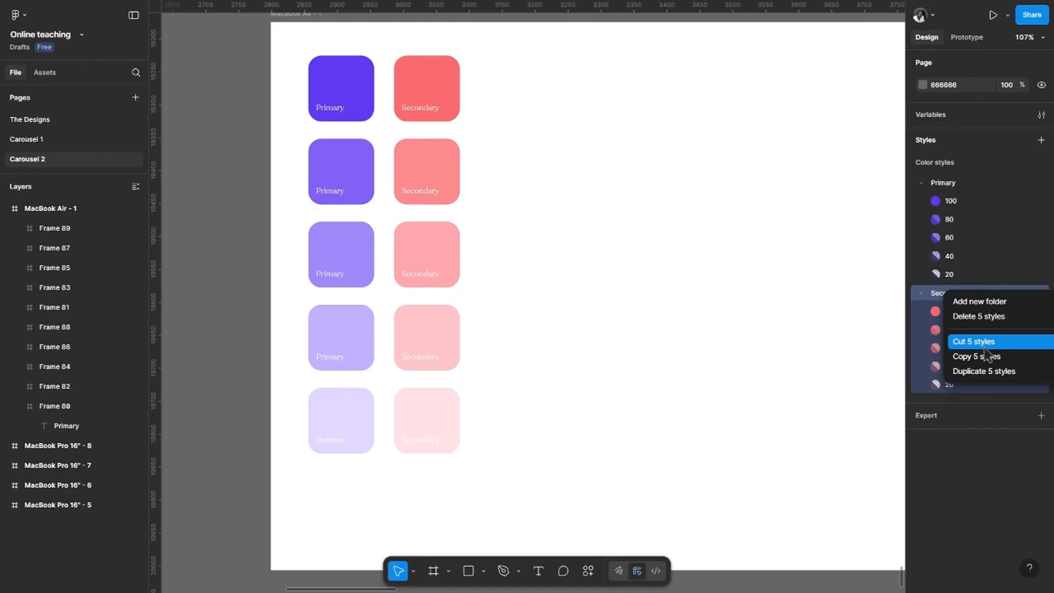
left_click(737, 355)
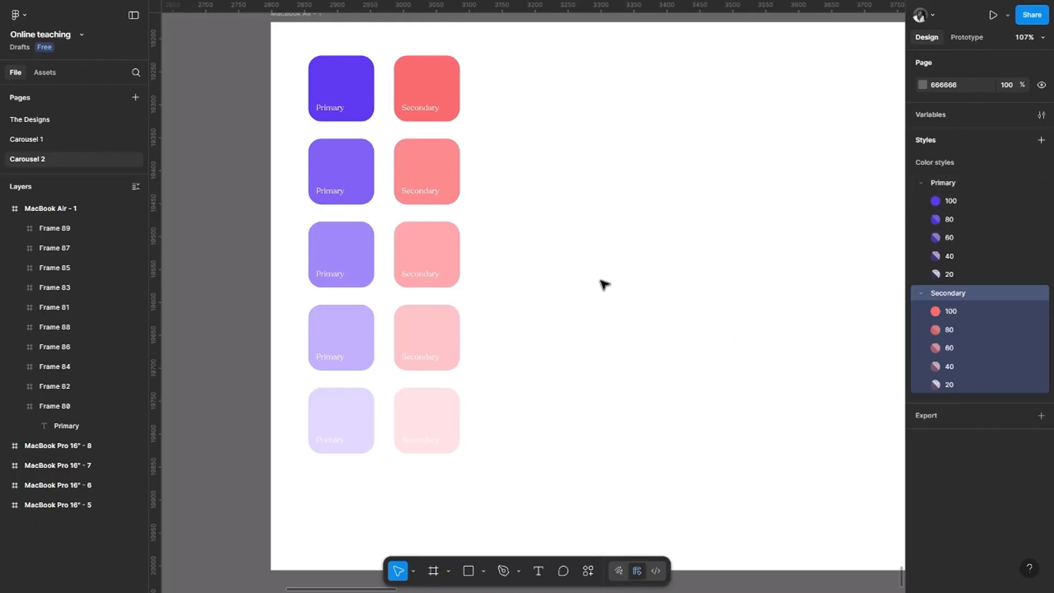
Create an iPhone 16 frame and place it beside the MacBook Air frame, on the side nearest the Primary swatches
scroll(600, 283, "left", 5)
scroll(646, 280, "left", 2)
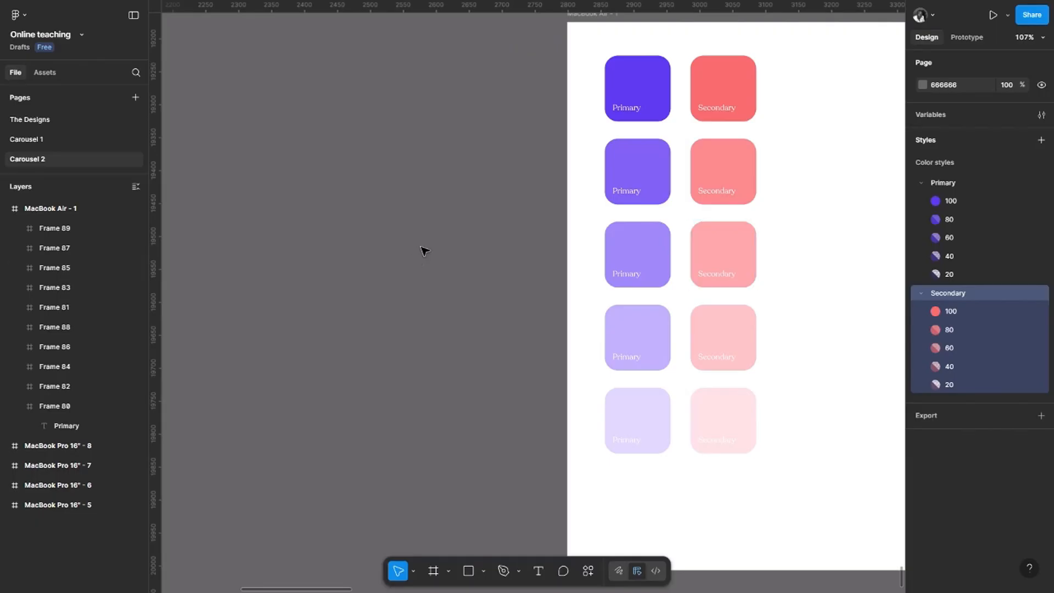
scroll(461, 237, "down", 3)
key("f")
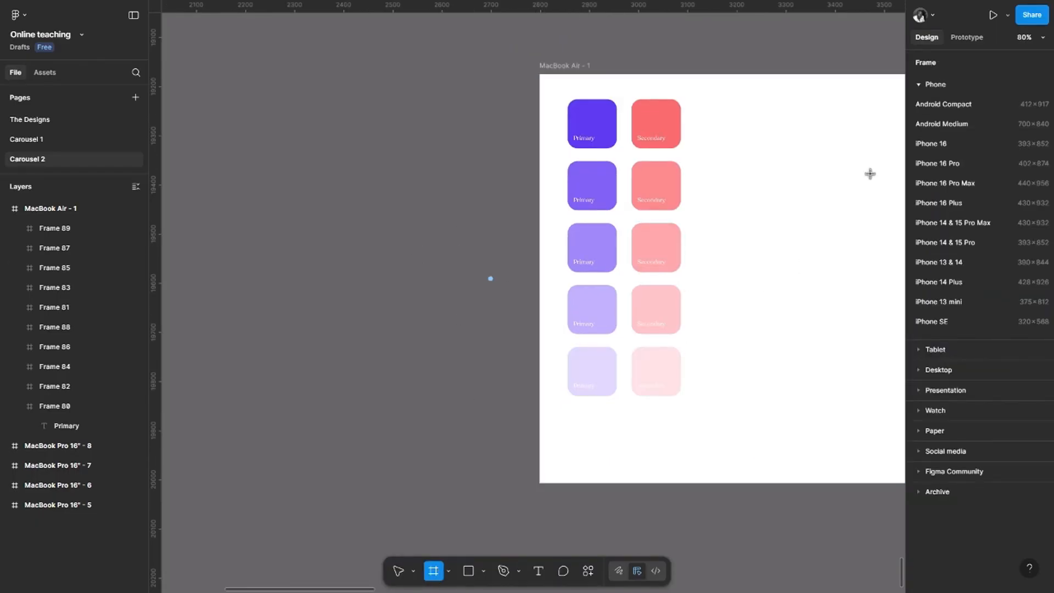
left_click(939, 143)
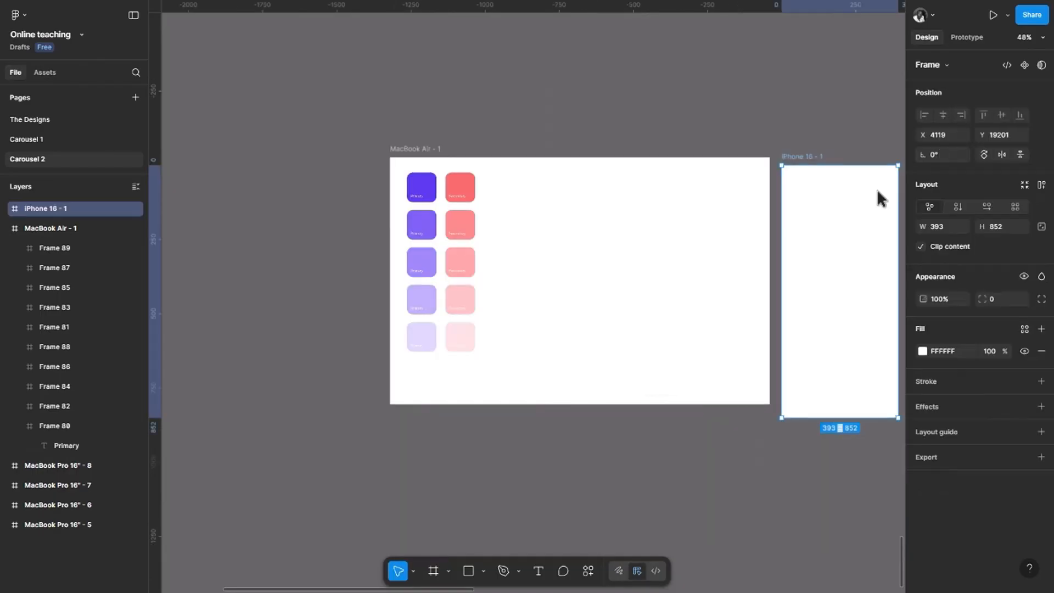
left_click(817, 237)
left_click_drag(817, 236, 286, 229)
scroll(500, 235, "left", 3)
scroll(452, 232, "up", 5)
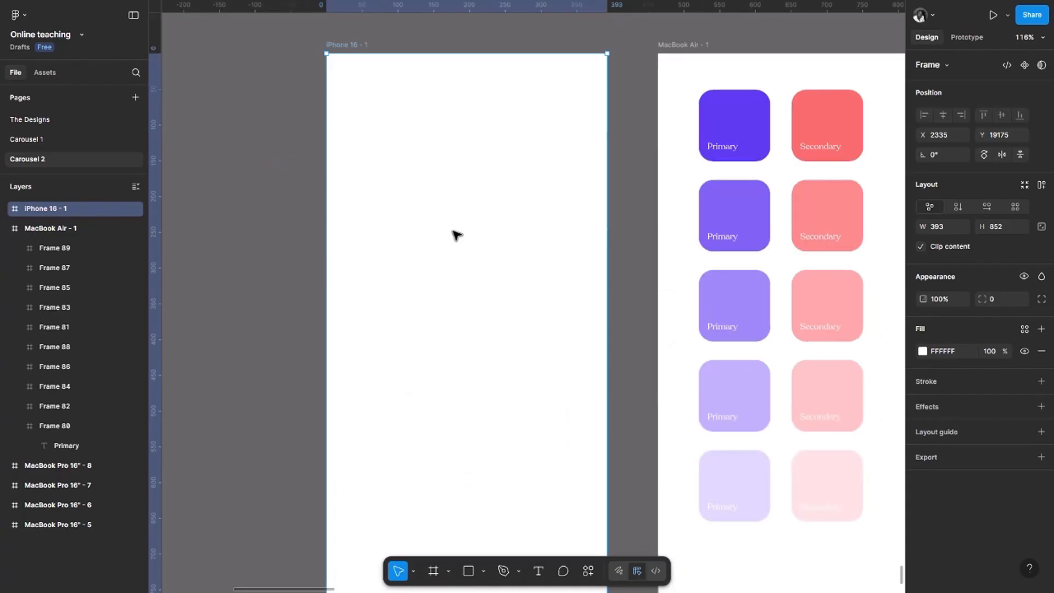
Draw a circle about 67 px wide in the iPhone frame's upper left corner and add the text "Hello" beside it
key("o")
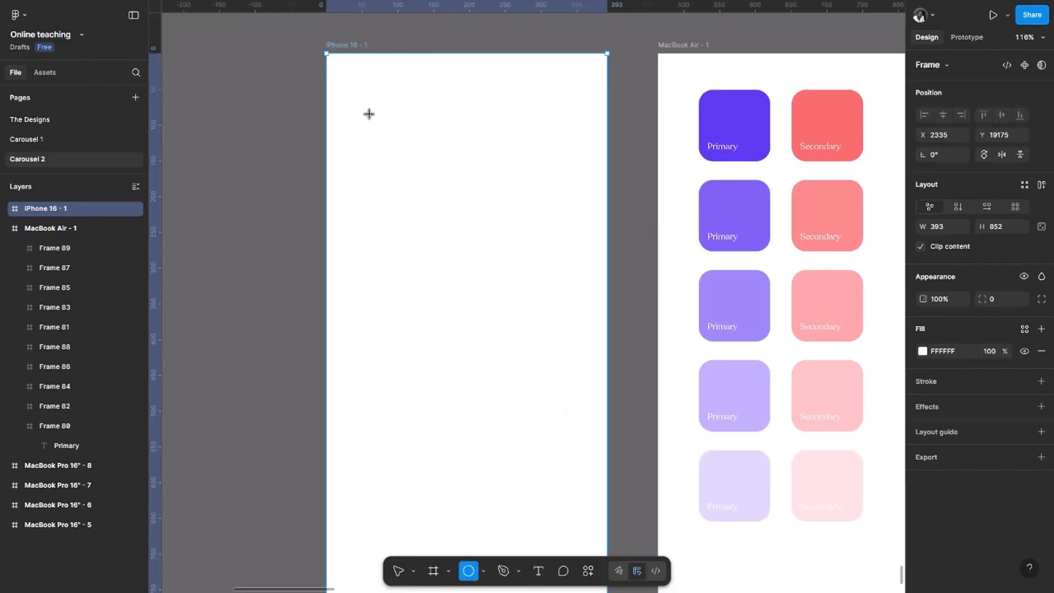
mouse_move(352, 91)
left_mouse_down()
mouse_move(401, 138)
mouse_move(371, 114)
left_mouse_up()
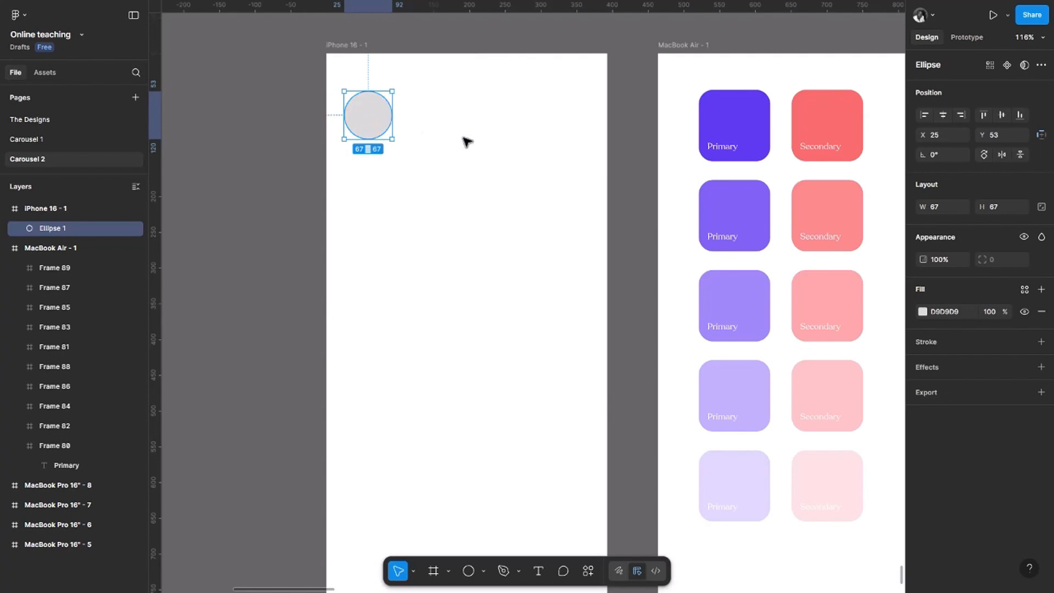
key("t")
left_click(401, 108)
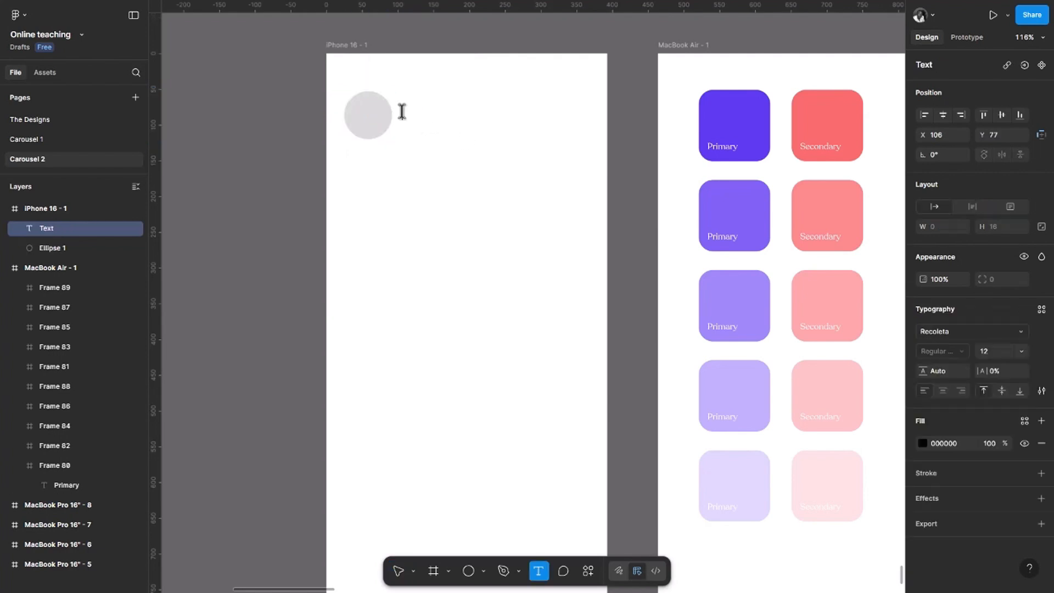
type("Hello")
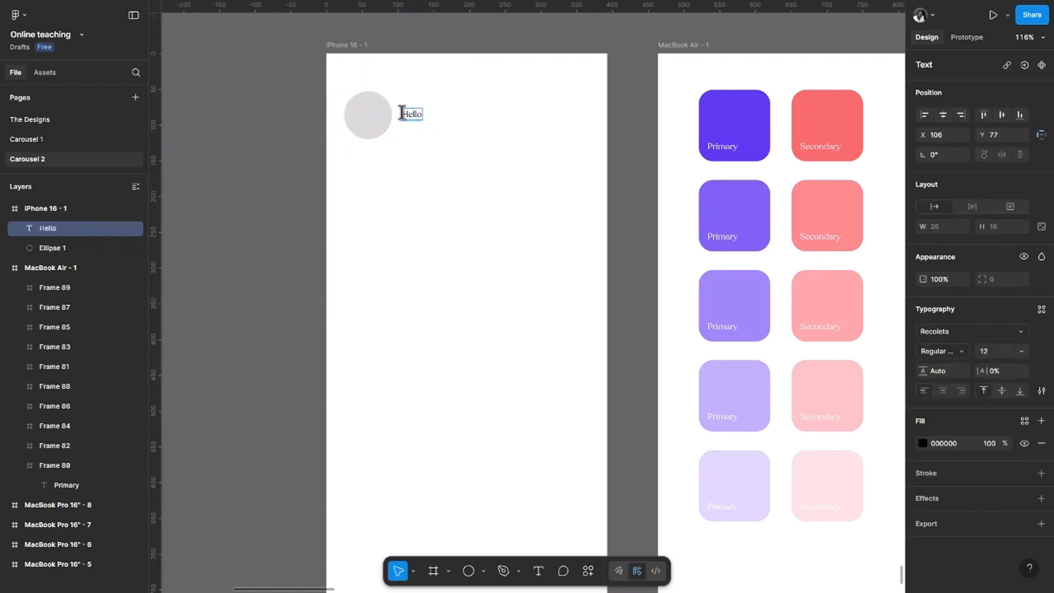
key("Escape")
Move the Hello text slightly up and closer to the circle, and set its font size to 18
scroll(430, 118, "up", 5)
left_click(393, 110)
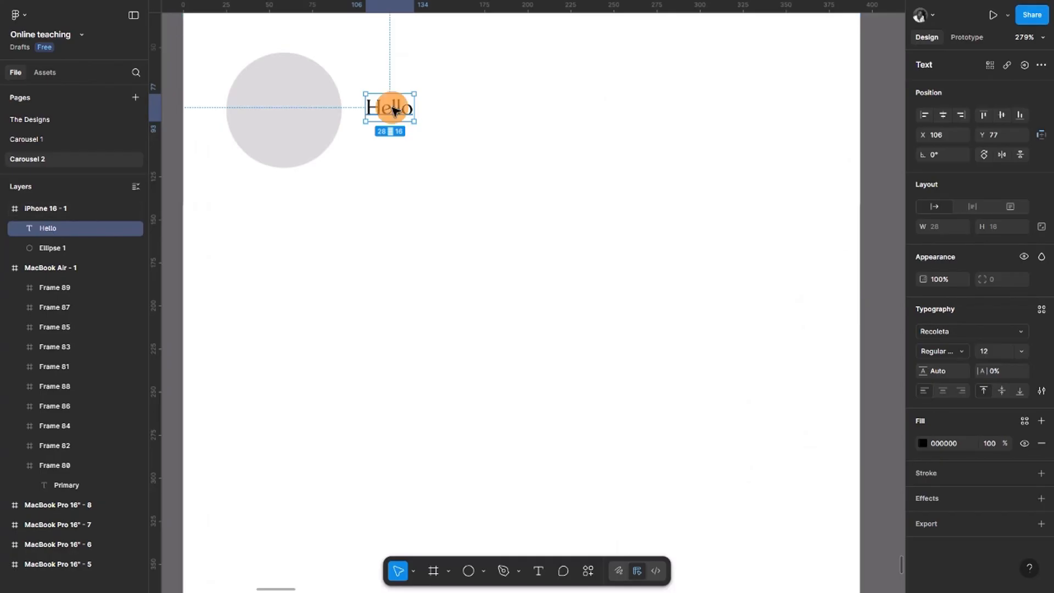
left_click_drag(394, 110, 388, 100)
left_click(990, 354)
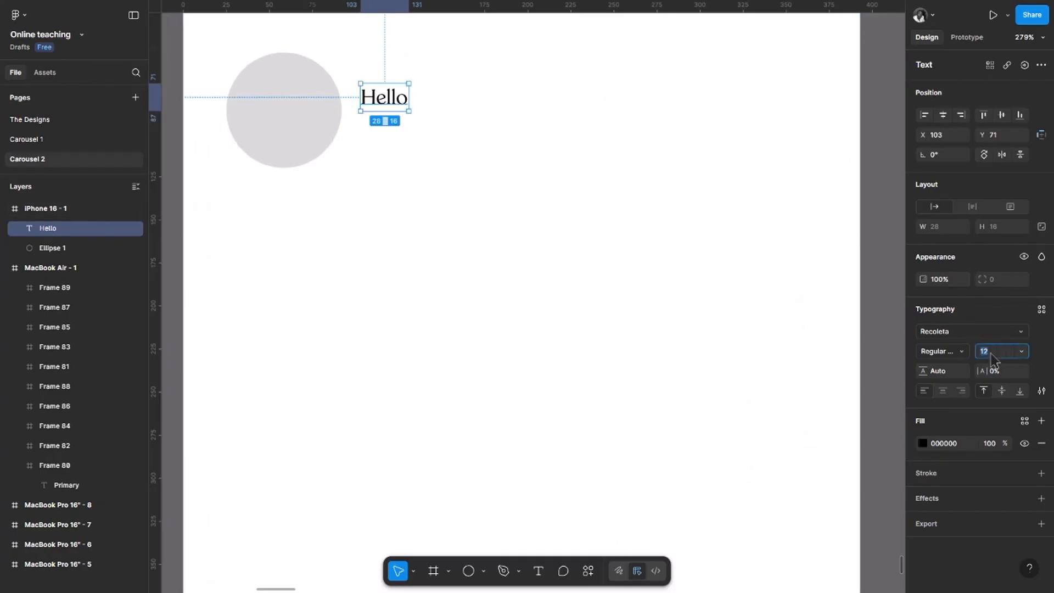
type("18")
key("Return")
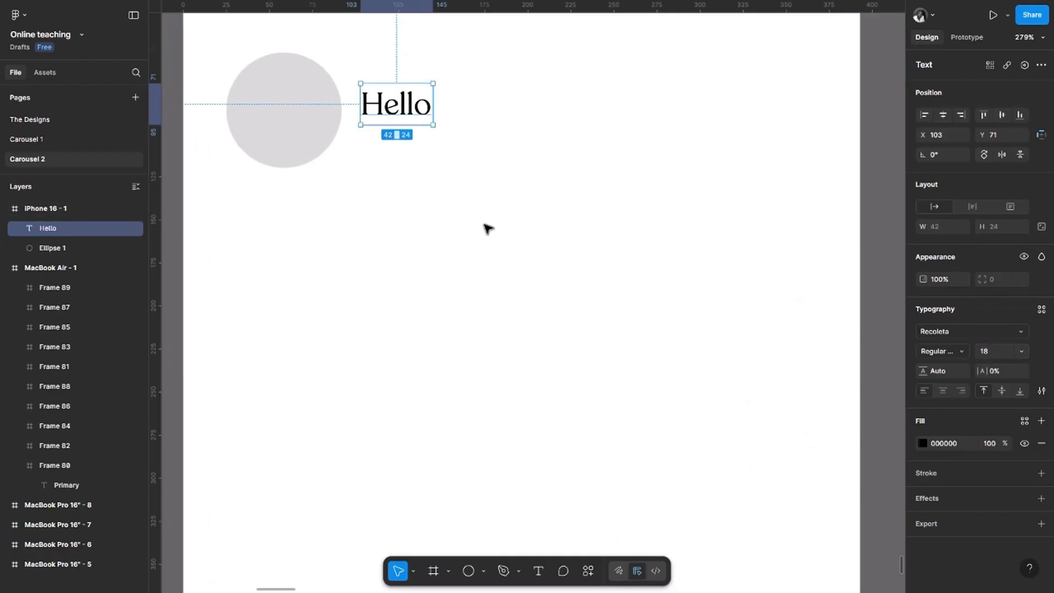
Duplicate the Hello text directly below, change the copy to "Welcome to my learning" and reduce its font size
left_click_drag(398, 116, 385, 135)
double_click(389, 135)
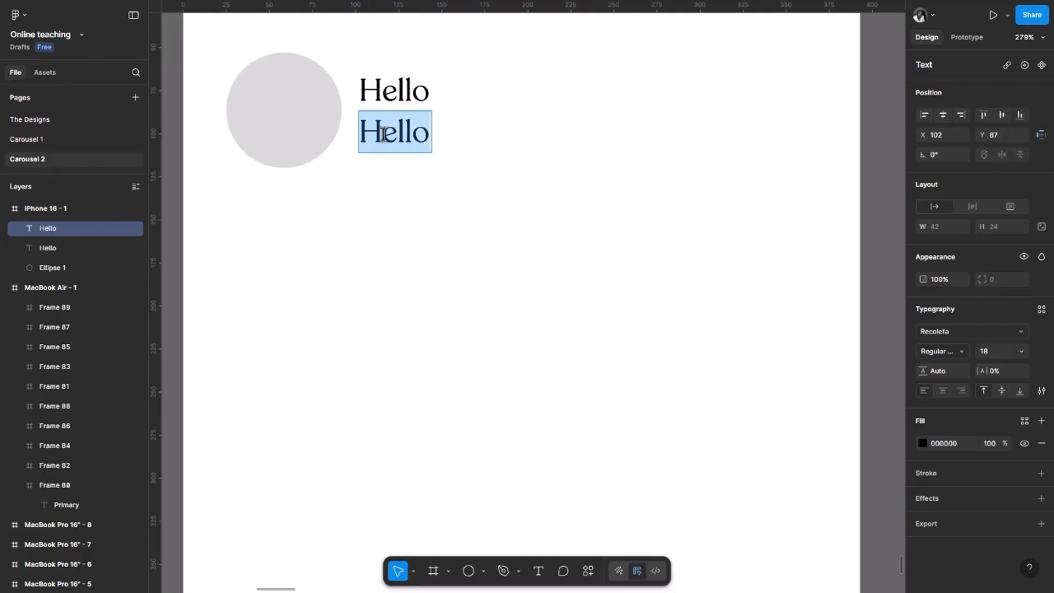
type("Welcome")
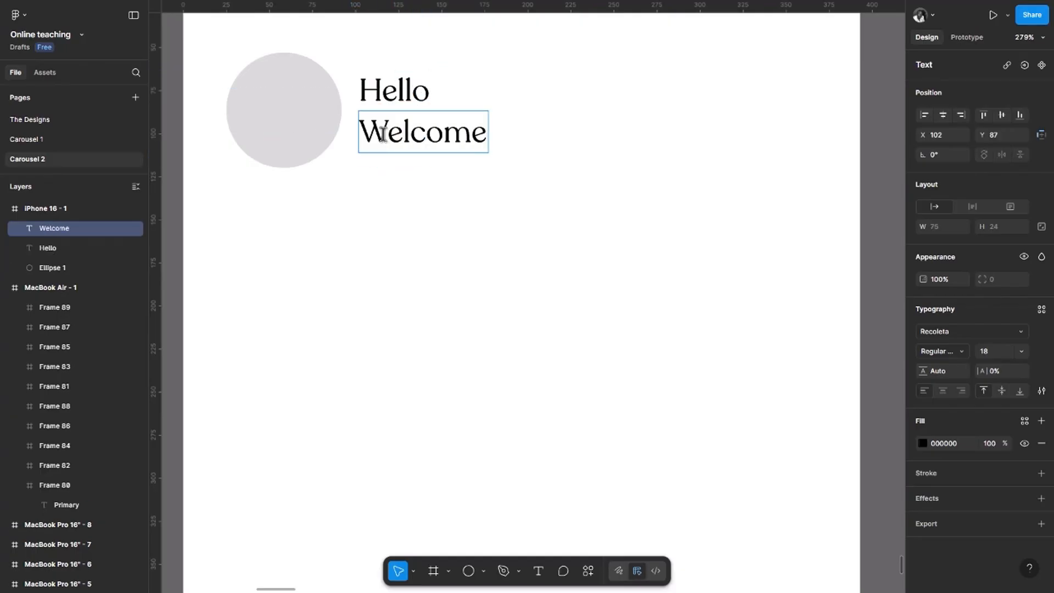
type(" to m")
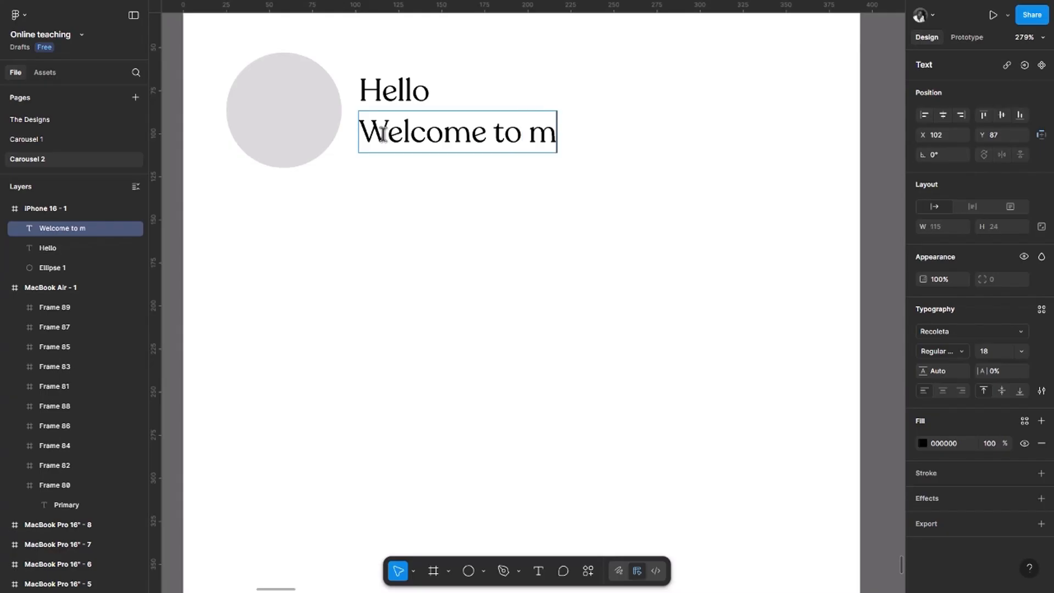
type("y learning")
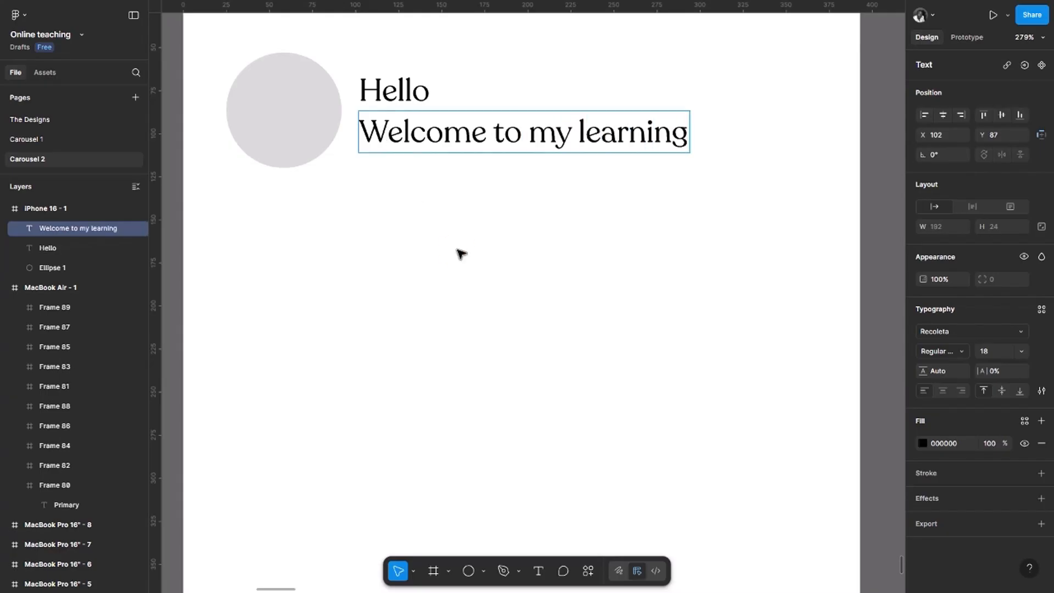
key("Escape")
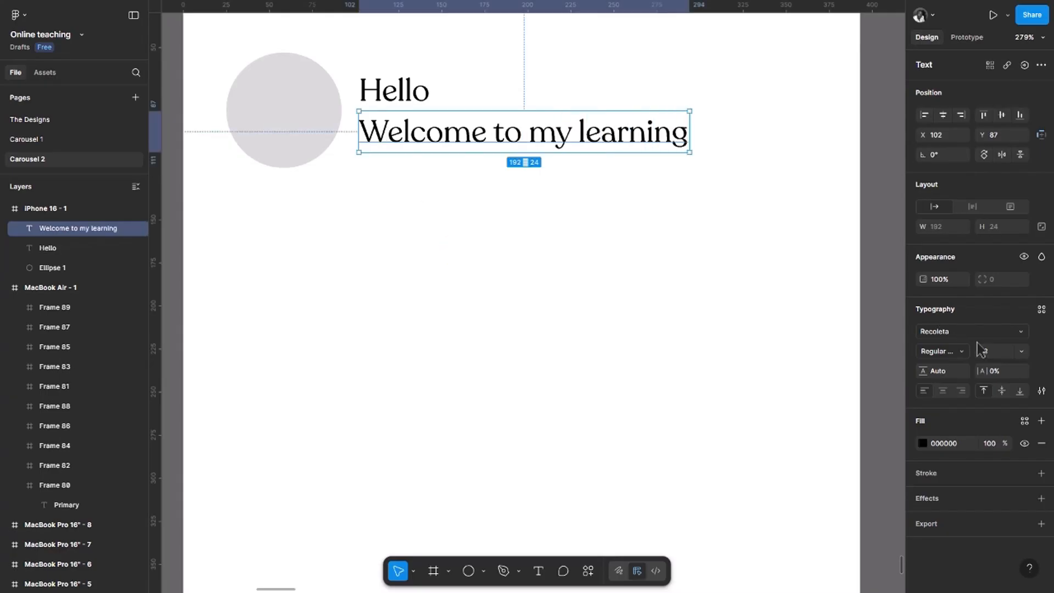
left_click(1000, 352)
key("Return")
Group the two text lines in an auto layout, and combine that with the circle in a horizontal auto layout
left_click(395, 92, "shift")
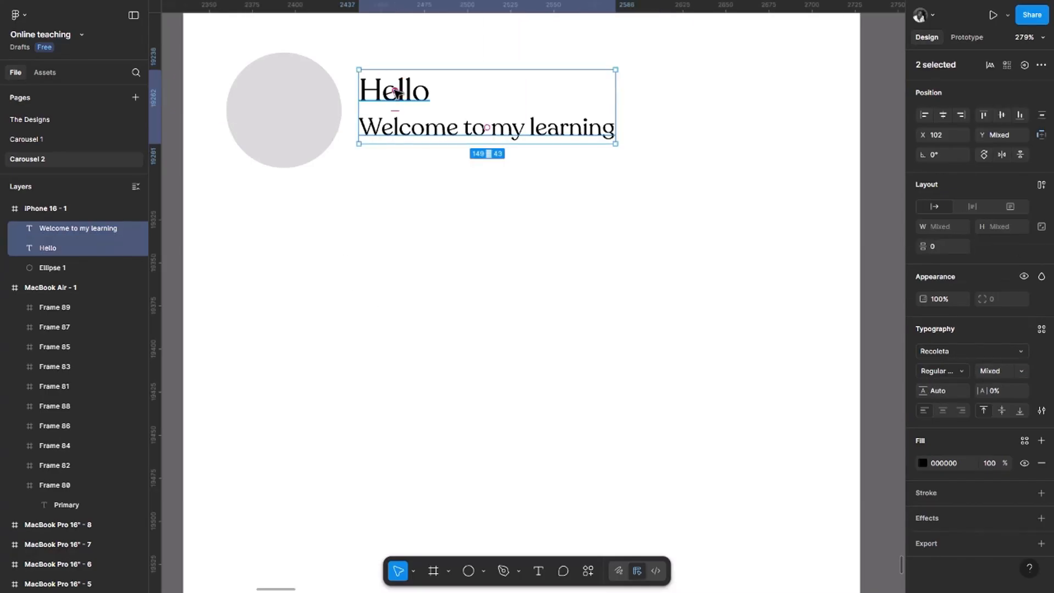
key("shift+a")
left_click(294, 123, "shift")
key("shift+a")
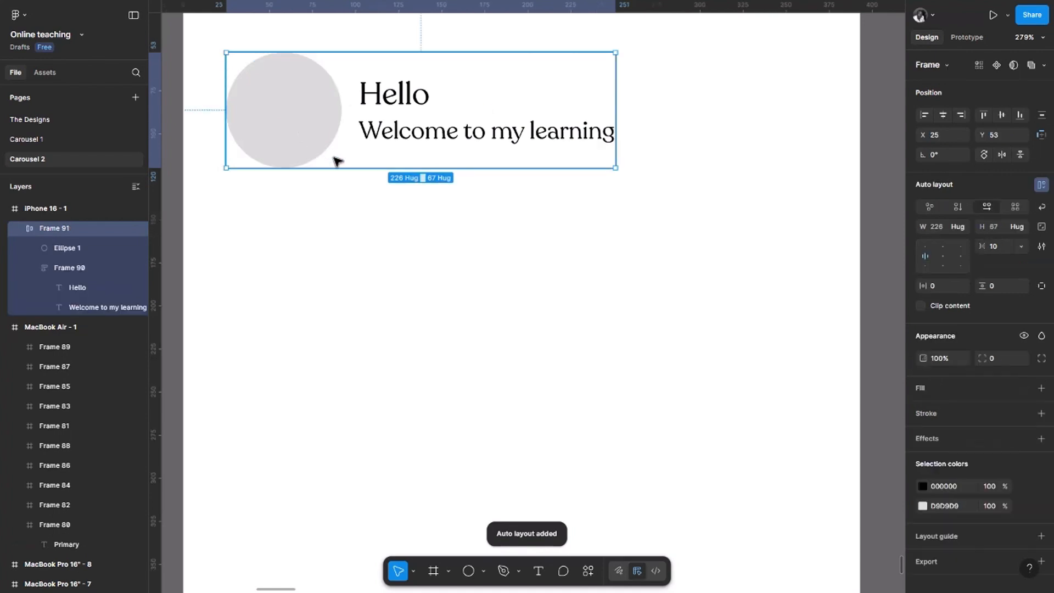
left_click(399, 253)
Draw a 62 × 62 px square below the circle and delete the two extra copies beside it
scroll(401, 248, "down", 5)
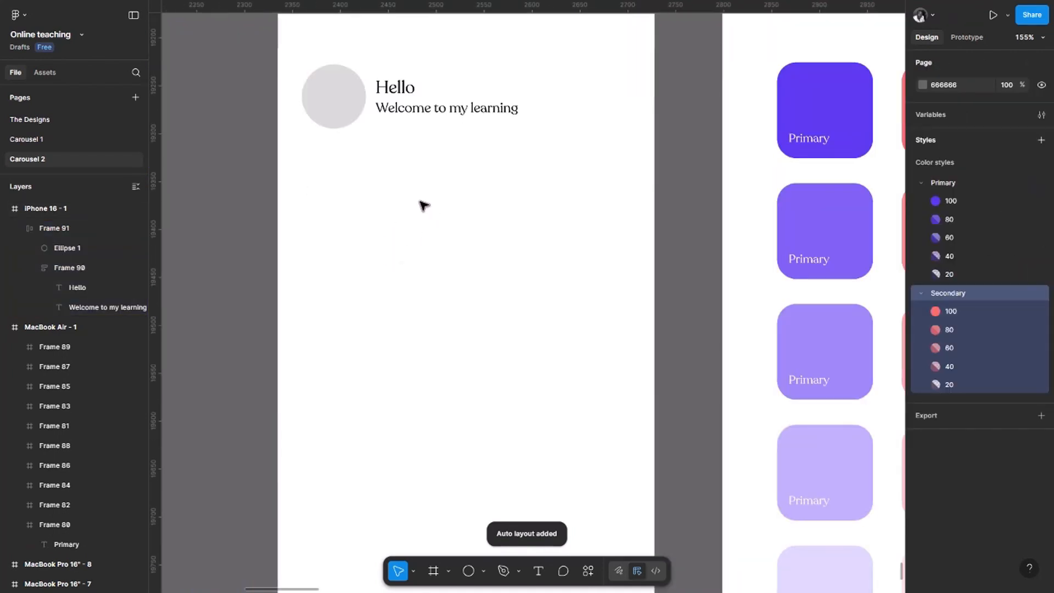
key("r")
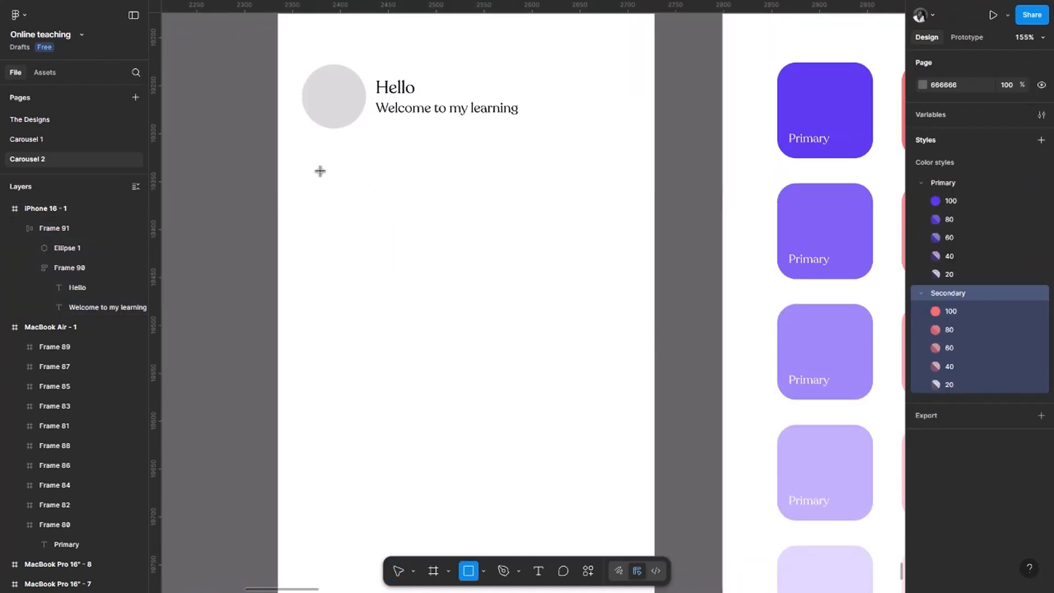
mouse_move(320, 171)
left_mouse_down()
mouse_move(379, 229)
mouse_move(348, 212)
mouse_move(513, 207)
mouse_move(516, 215)
left_mouse_up()
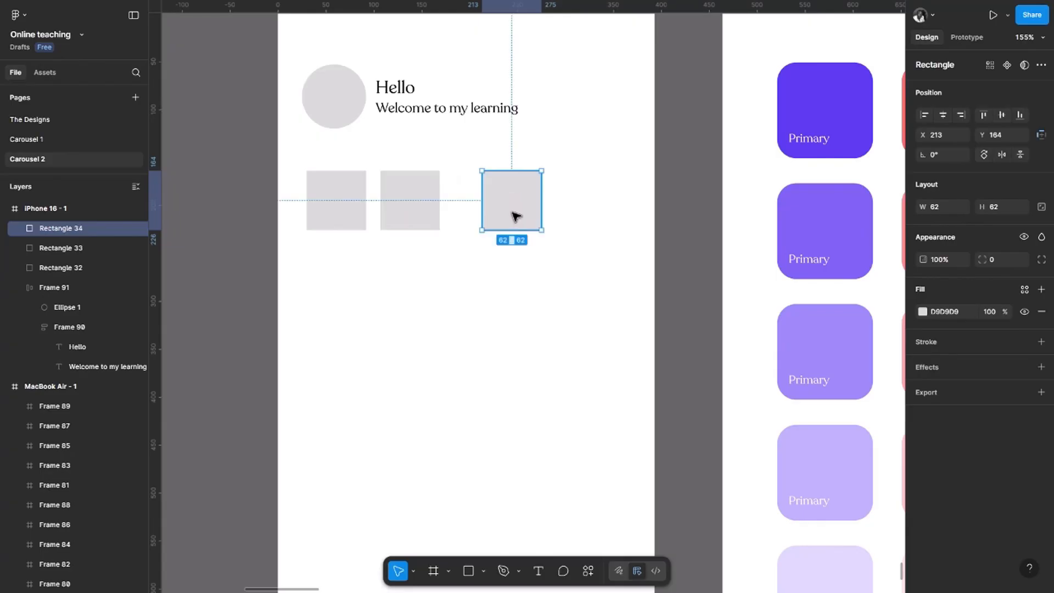
left_click(406, 206, "shift")
key("Delete")
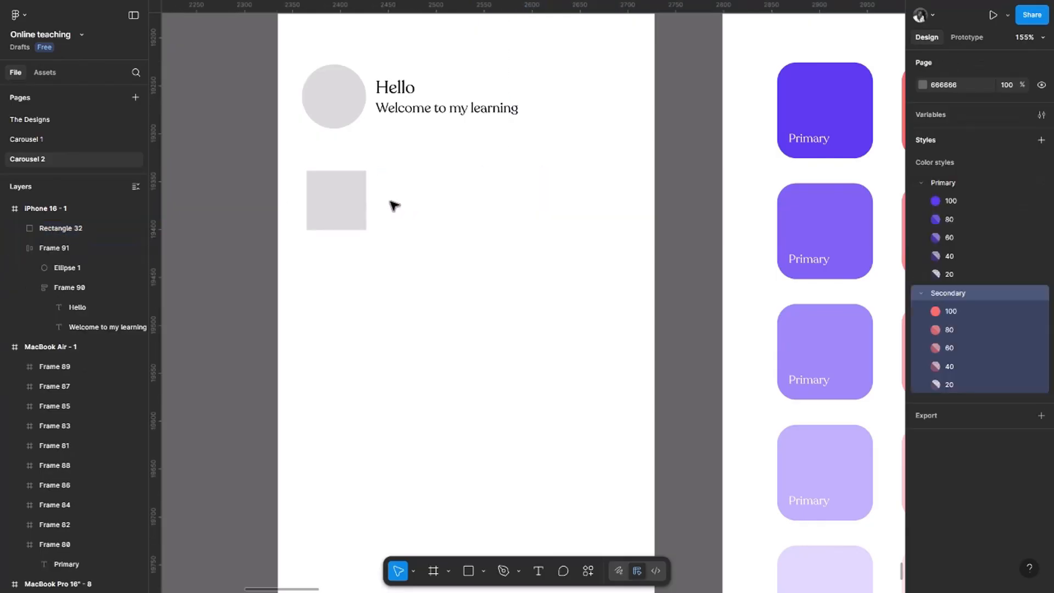
Widen the square to 337 px and place a copy 337 × 142 px in size below it
left_click(325, 212)
left_click_drag(402, 202, 629, 198)
scroll(516, 148, "down", 3)
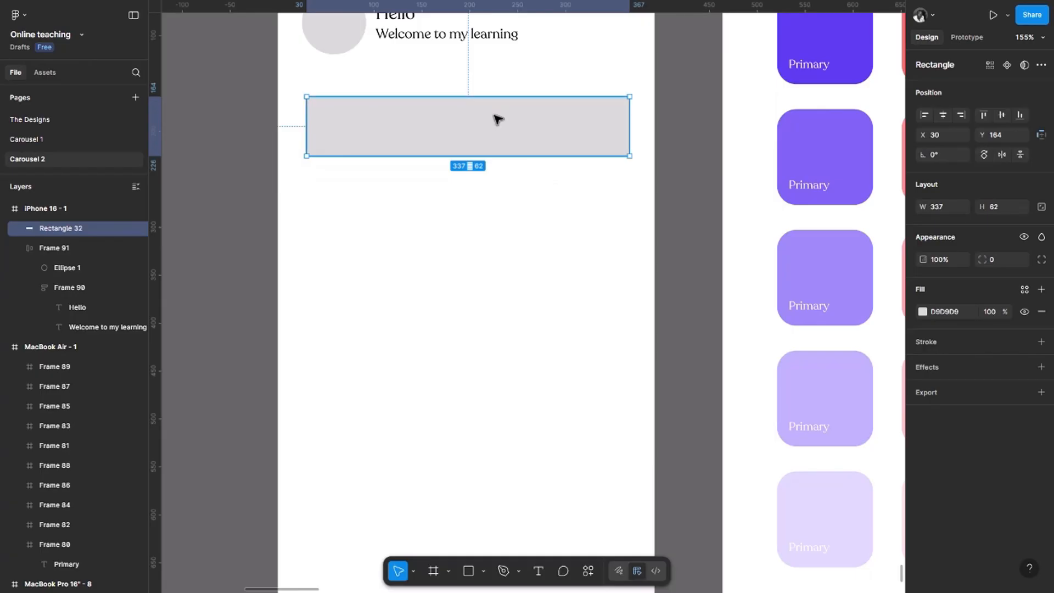
left_click_drag(496, 120, 516, 315)
Duplicate the 142 px high rectangle twice, stacking the copies below it with even gaps
scroll(518, 280, "down", 3)
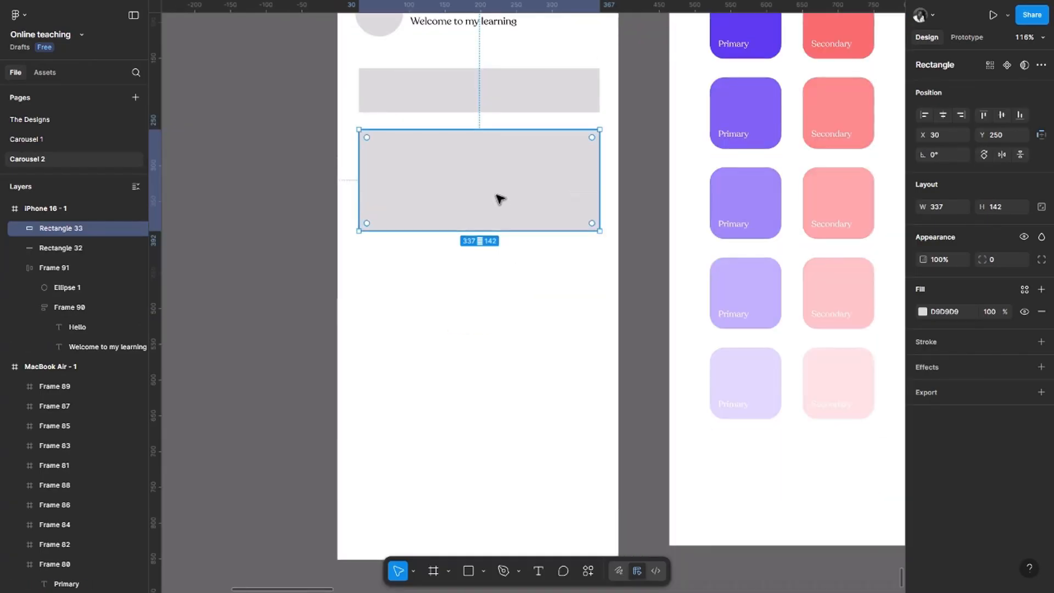
left_click_drag(499, 198, 496, 412)
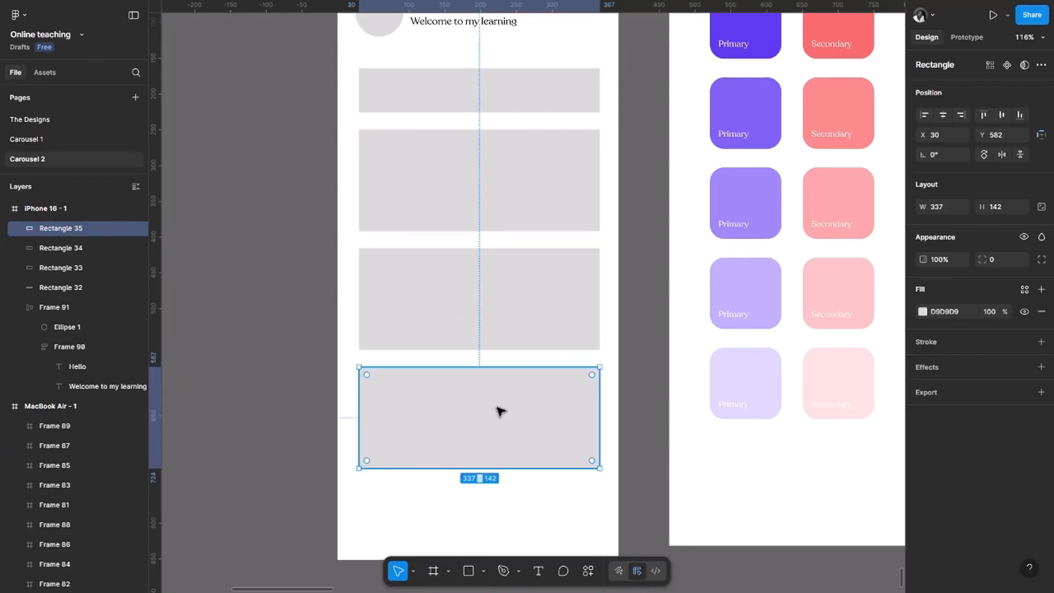
scroll(494, 421, "down", 3)
left_click(490, 417)
Copy the 337 × 62 px rectangle to the bottom of the iPhone frame, below the three taller rectangles
scroll(472, 118, "down", 5)
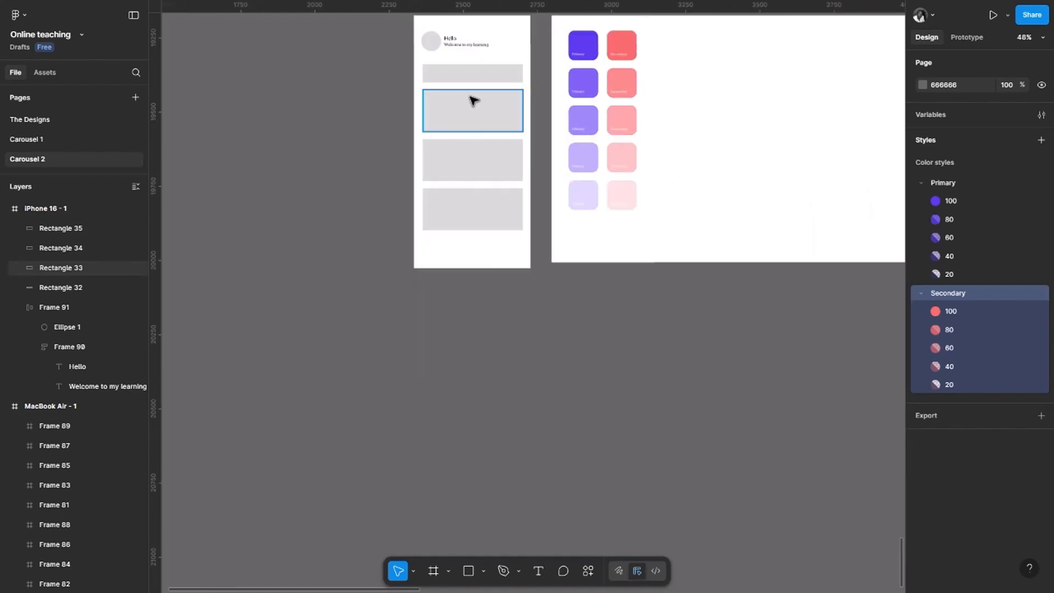
left_click(471, 78)
left_click_drag(473, 175, 496, 258)
scroll(501, 219, "up", 5, "ctrl")
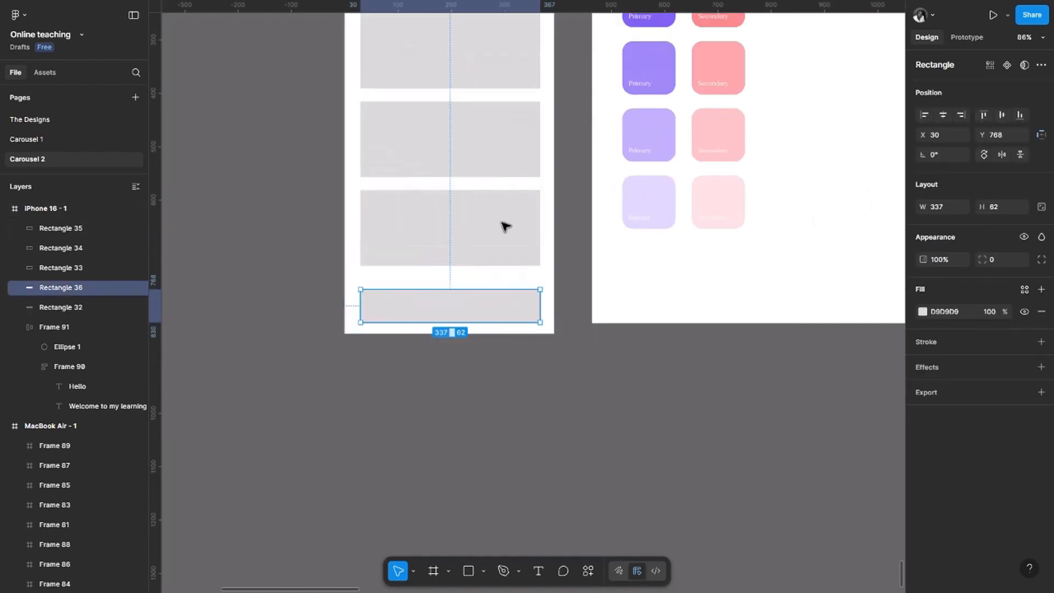
key("Escape")
Try filling the upper 337 × 62 px rectangle with the darkest Primary swatch's color, sampled with the eyedropper
scroll(498, 286, "up", 4)
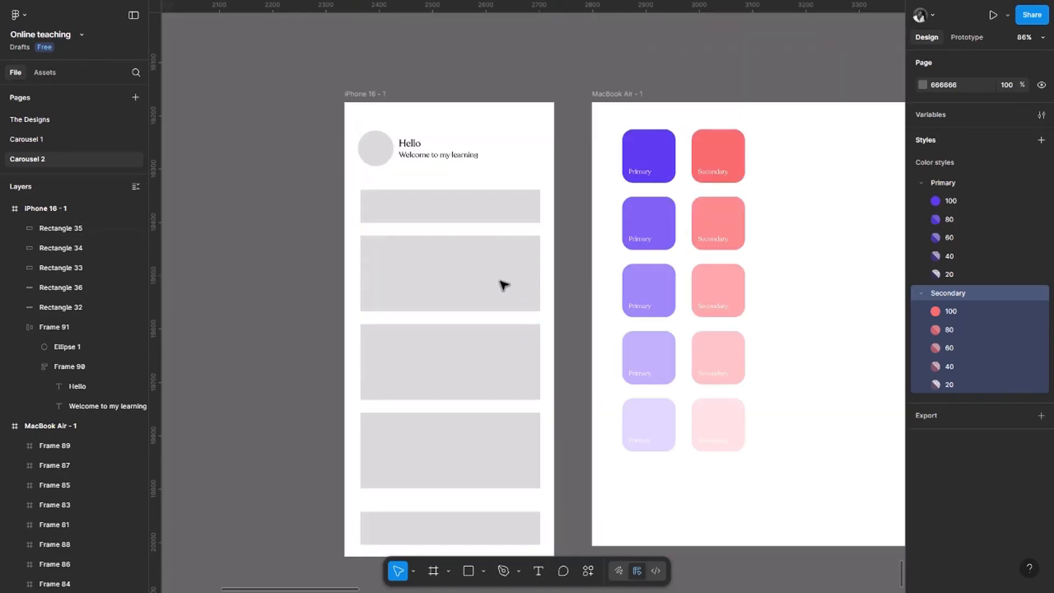
left_click(405, 217)
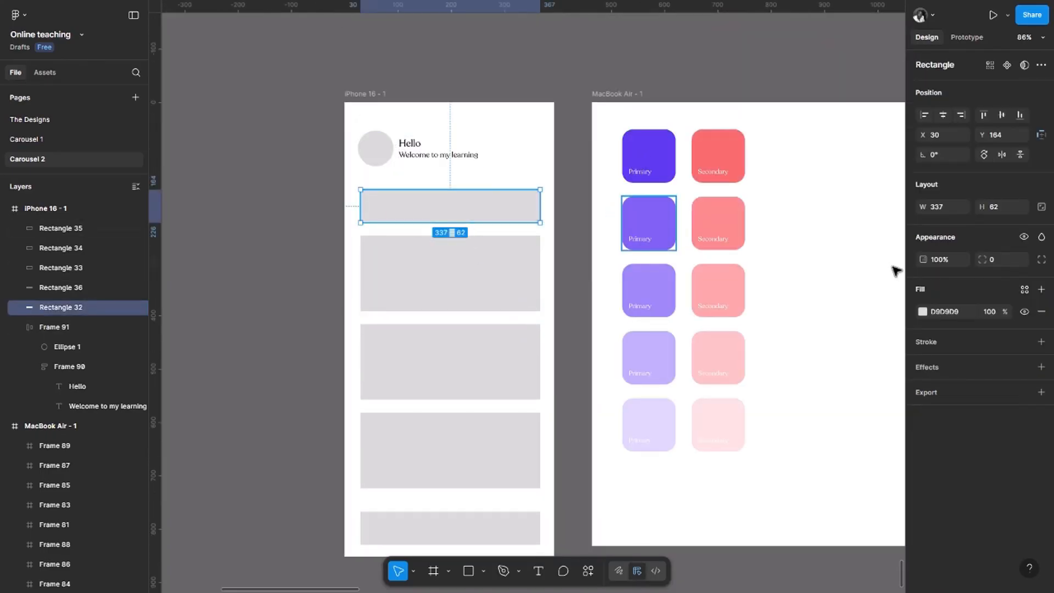
left_click(925, 312)
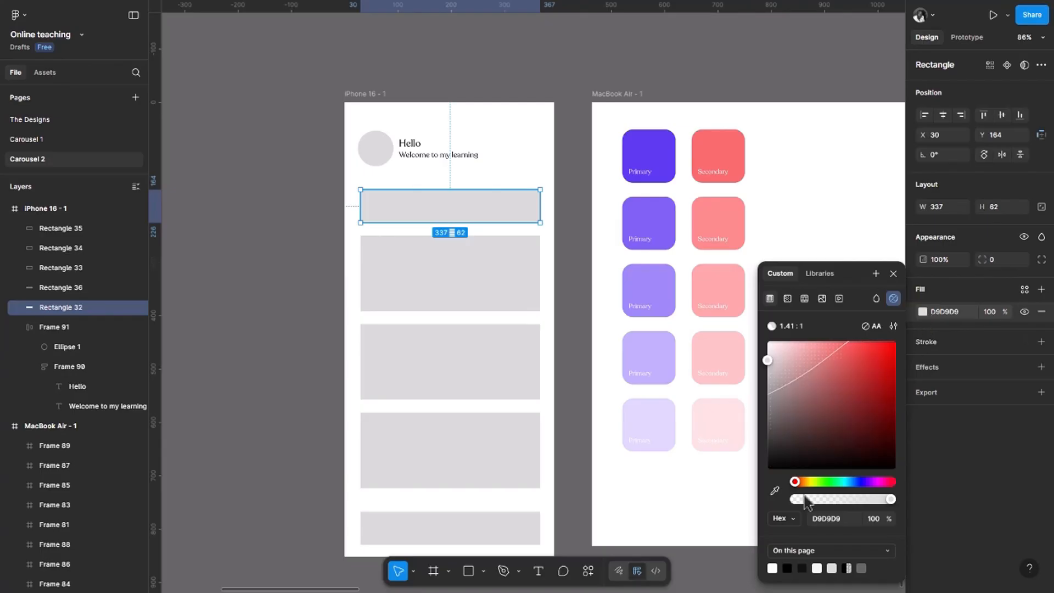
left_click(776, 490)
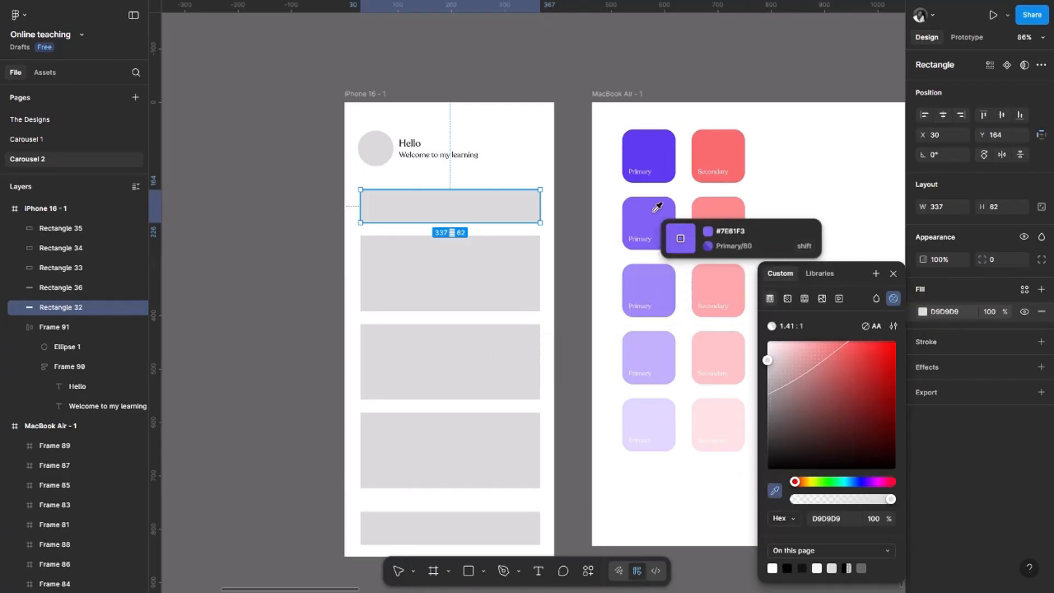
left_click(649, 159)
Try sampling the Primary/40 swatch color for the first 142 px high rectangle, and undo the sampled fills on both rectangles
left_click(473, 292)
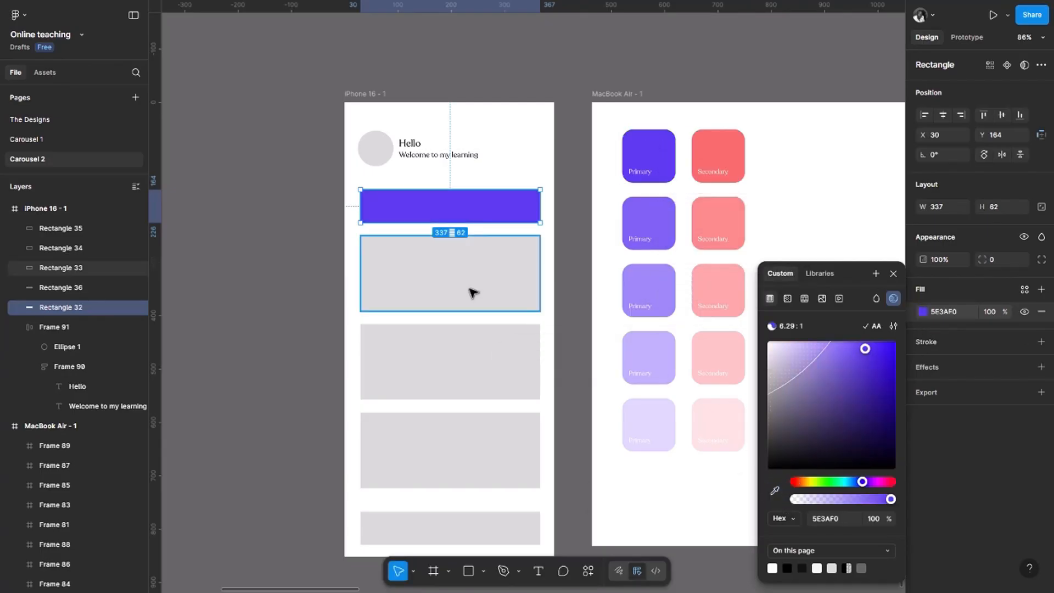
mouse_move(472, 282)
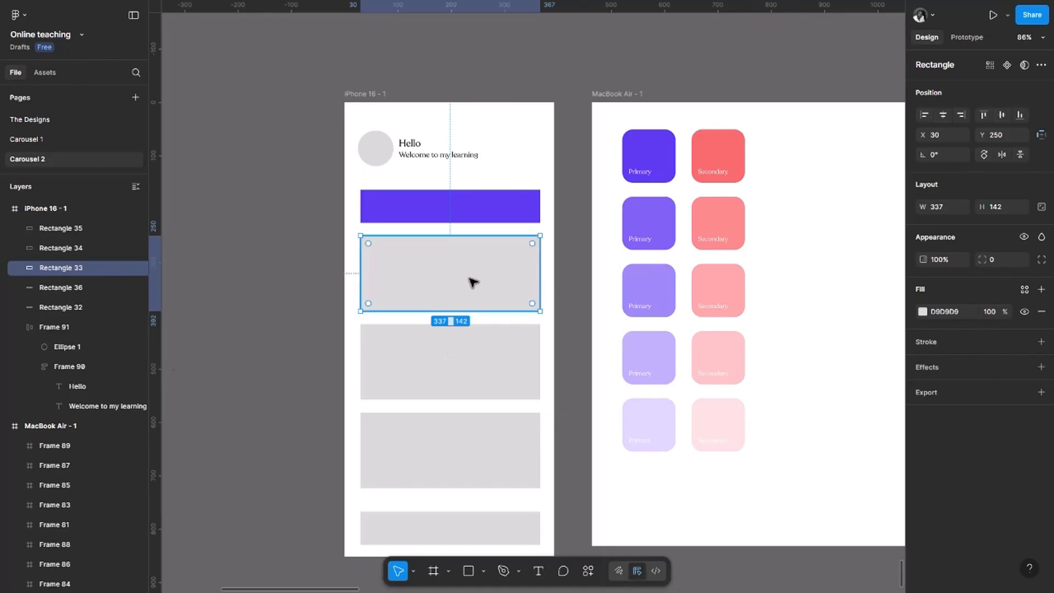
key("i")
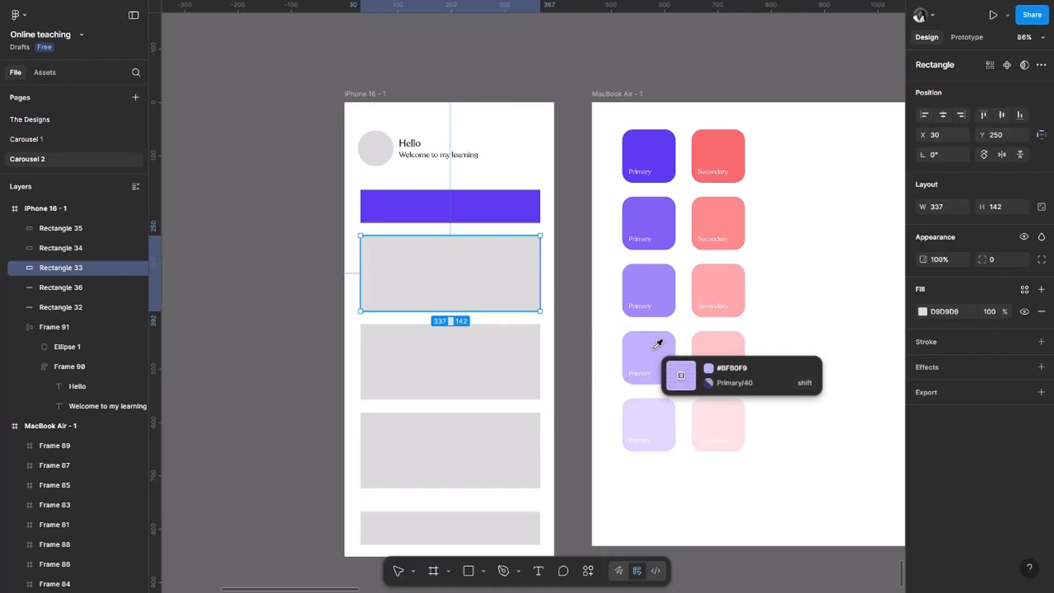
left_click(655, 349)
key("ctrl+z")
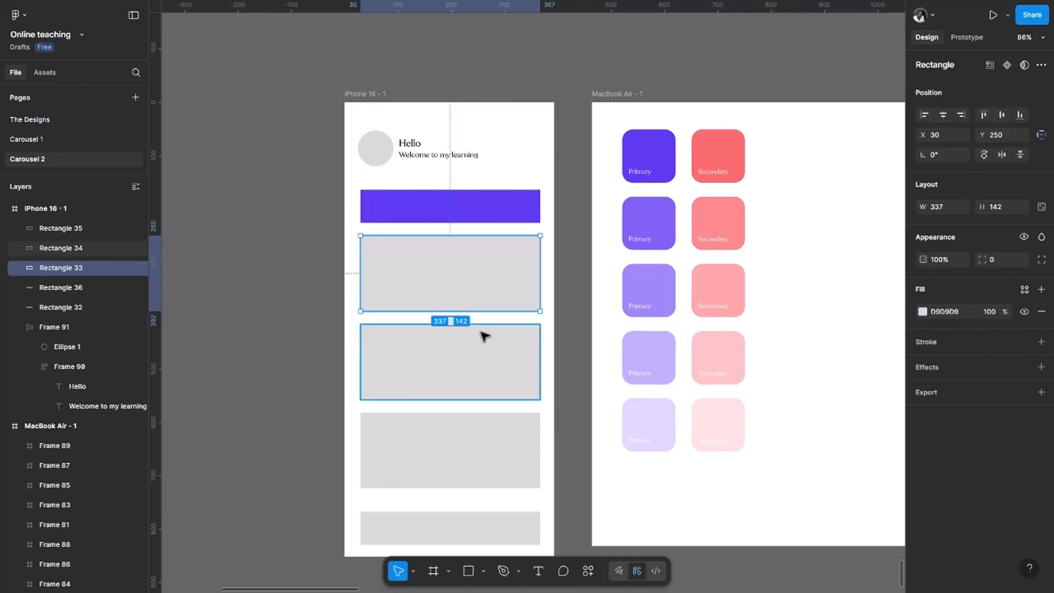
key("ctrl+z")
key("ctrl+z")
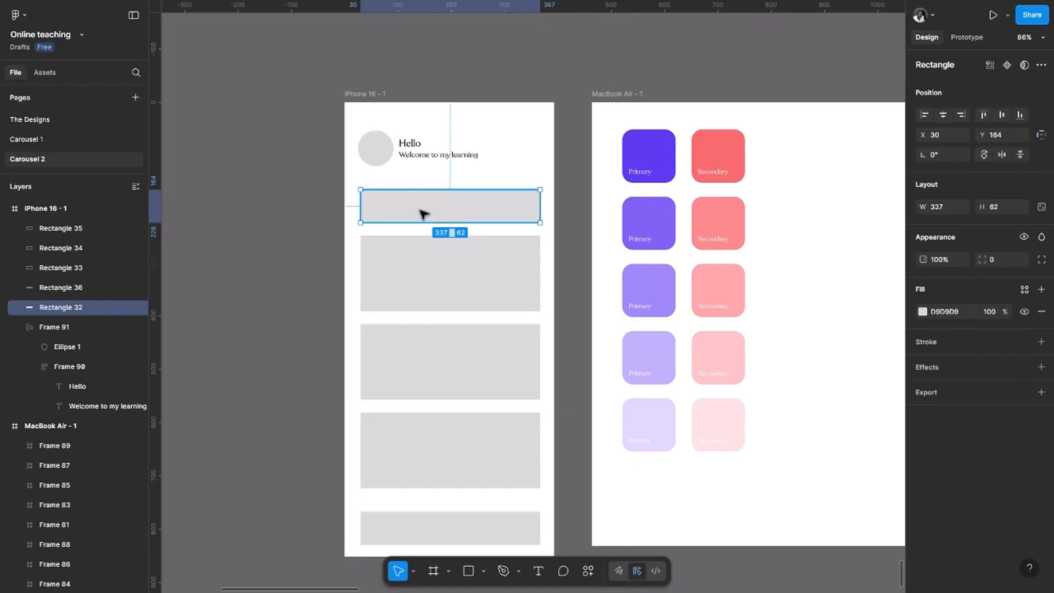
Apply the Primary/100 color style to the upper 337 × 62 px rectangle and Secondary/100 to the rectangle directly below it
left_click(519, 185)
left_click(435, 205)
left_click(1023, 291)
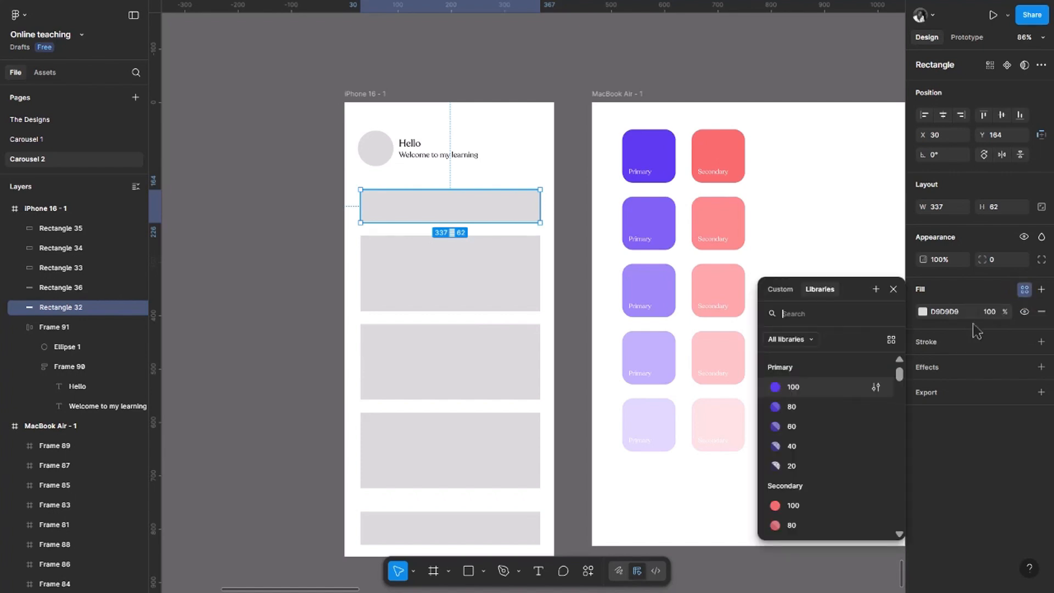
left_click(818, 387)
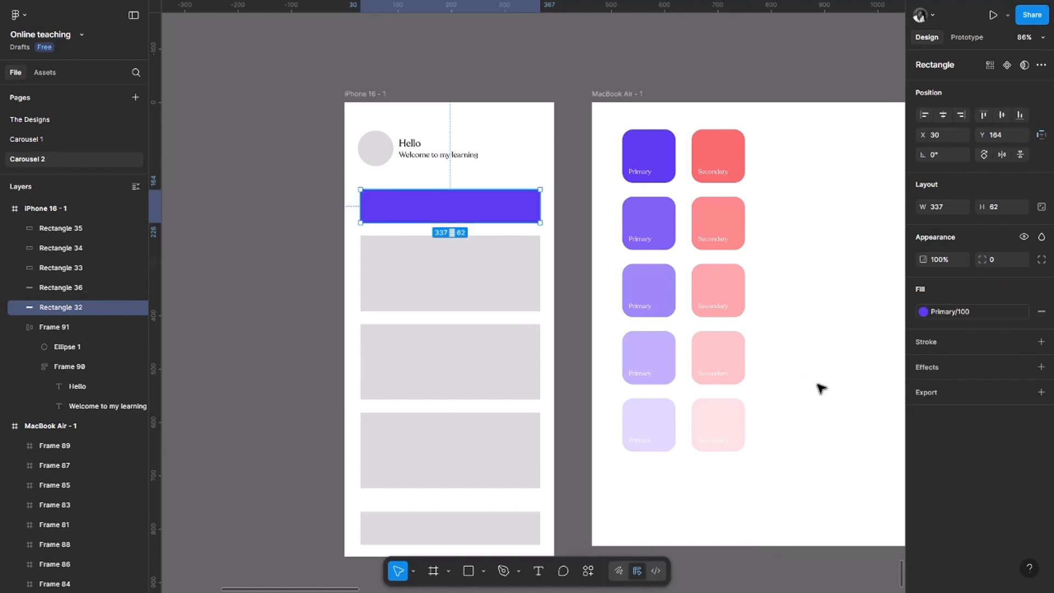
left_click(465, 268)
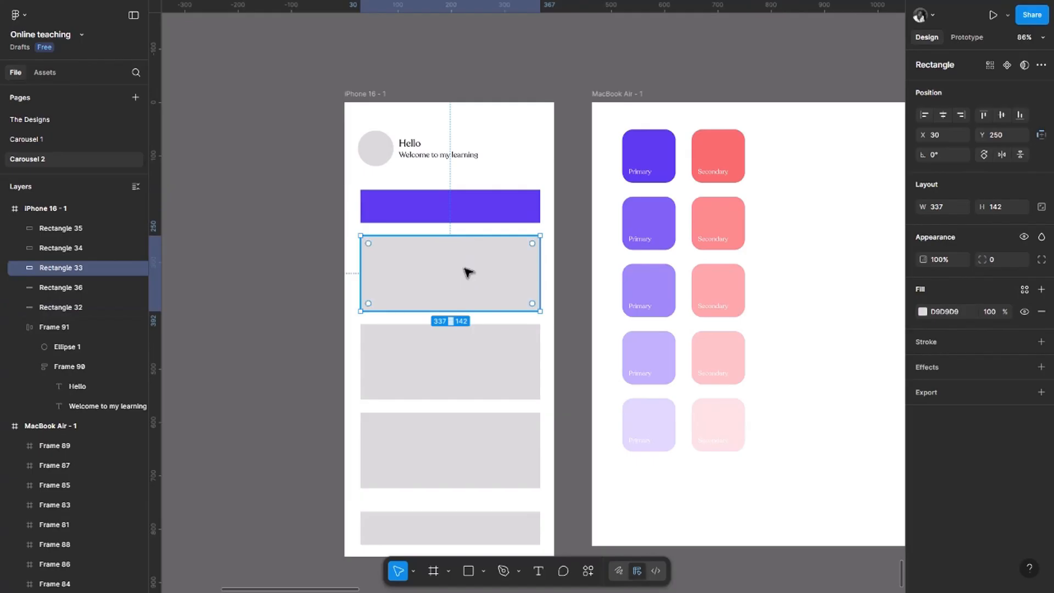
left_click(1025, 289)
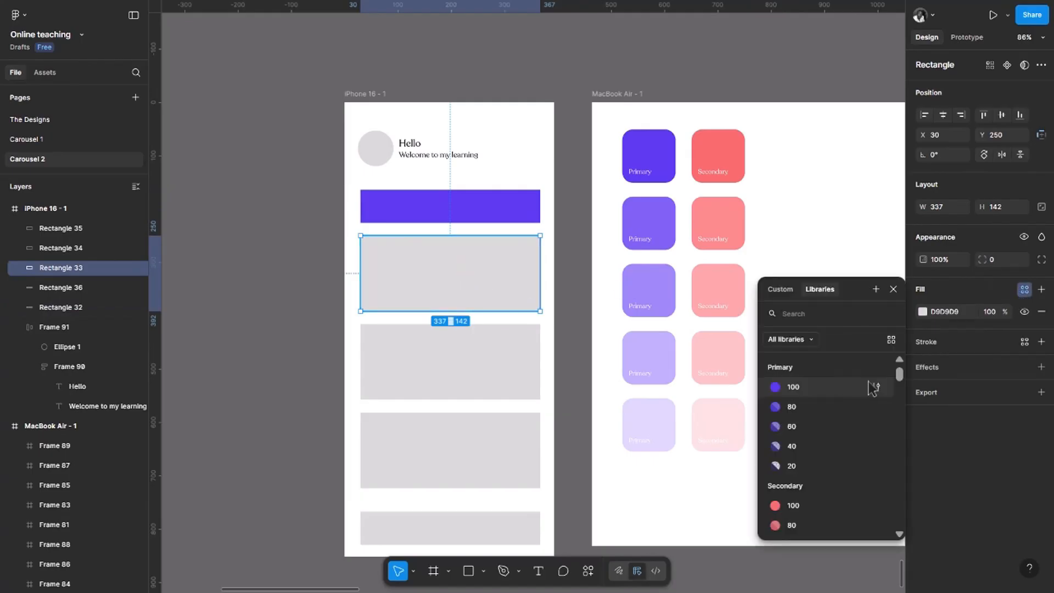
left_click(808, 504)
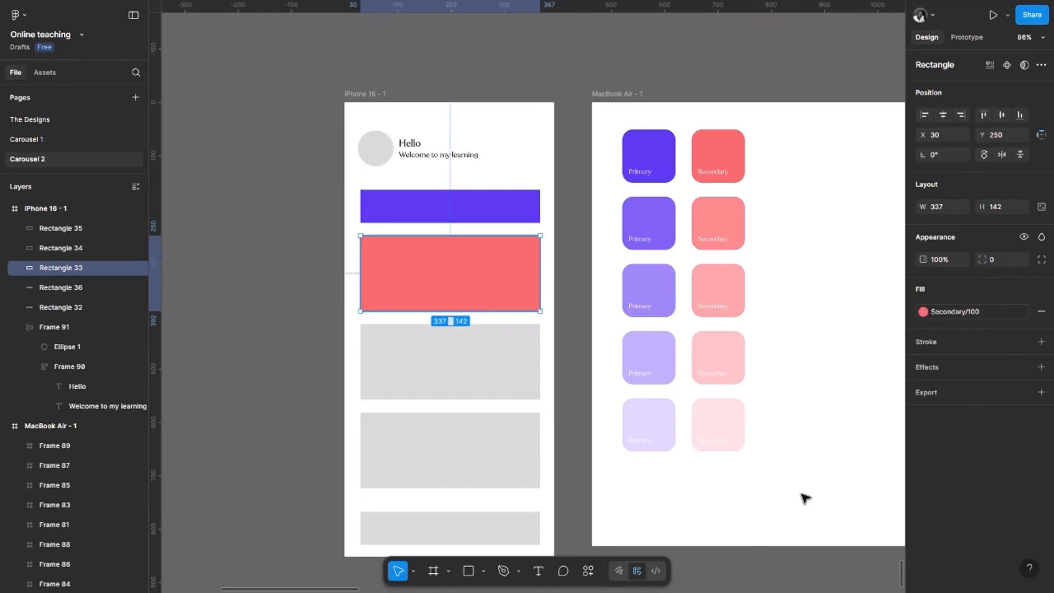
Apply the Primary/20 color style to the second 142 px high rectangle and Secondary/60 to the third one
left_click(478, 358)
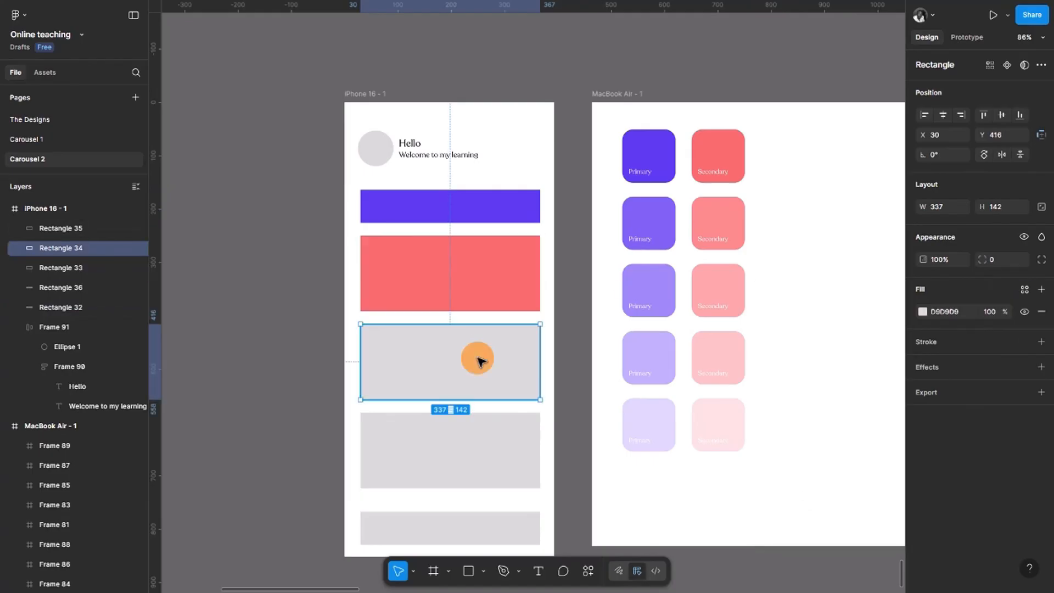
left_click(1025, 289)
left_click(808, 464)
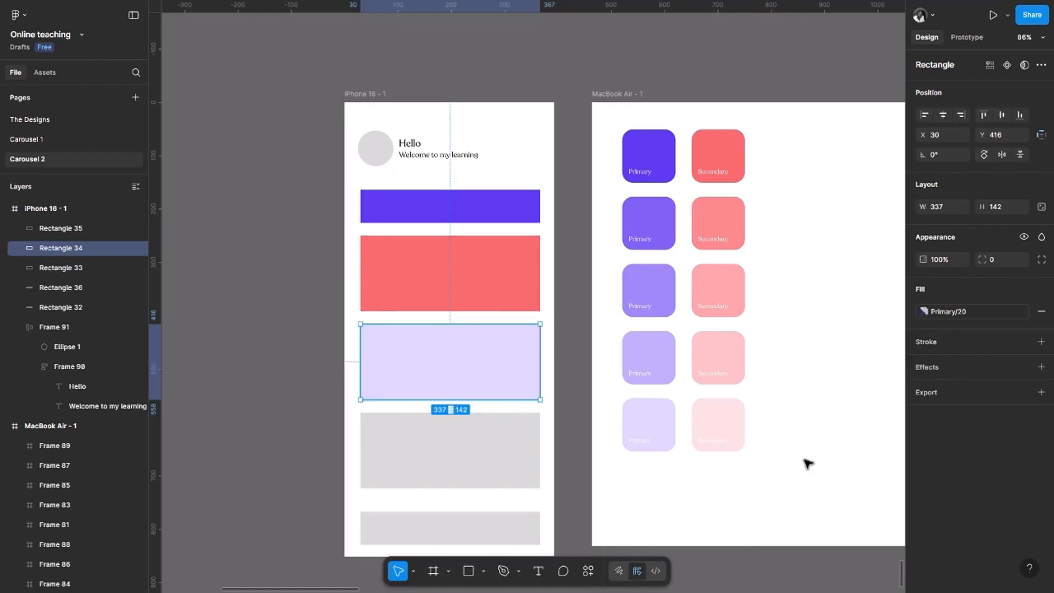
left_click(468, 454)
left_click(1025, 289)
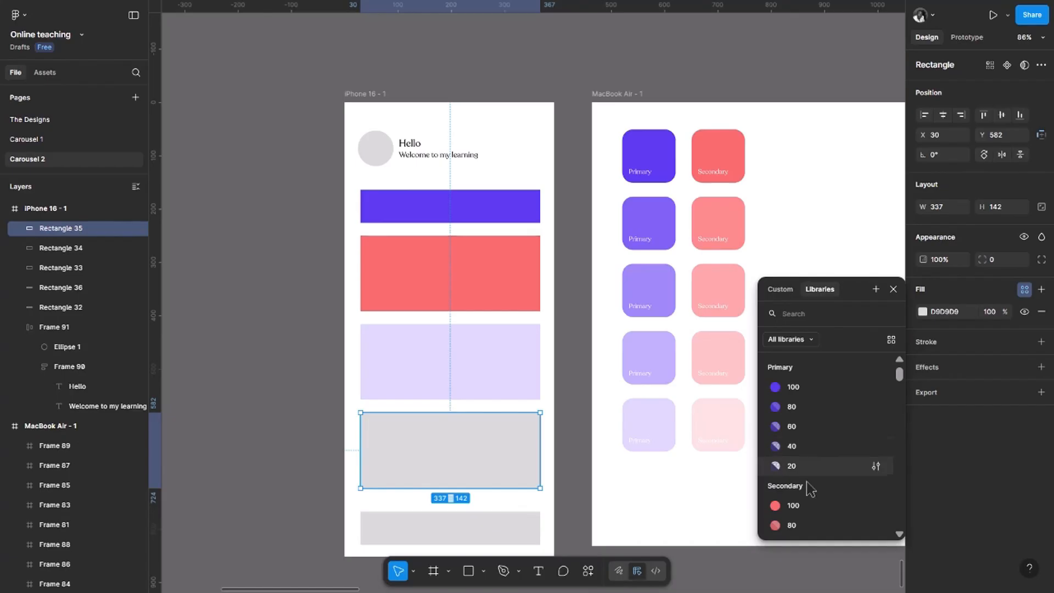
scroll(809, 494, "down", 5)
left_click(803, 406)
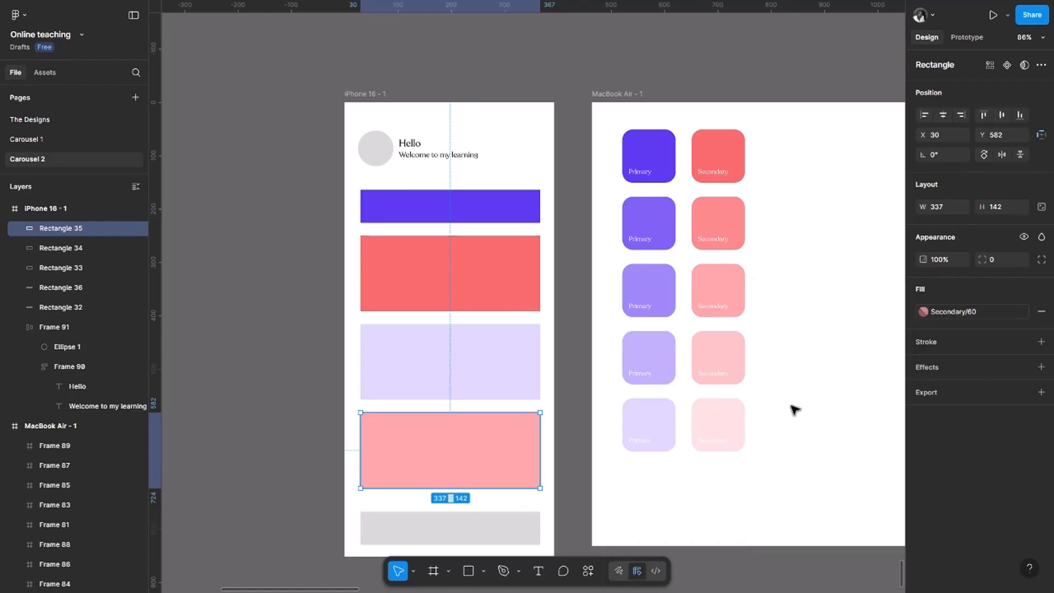
Apply the Secondary/100 color style to the 337 × 62 px rectangle at the bottom of the iPhone frame
left_click(478, 522)
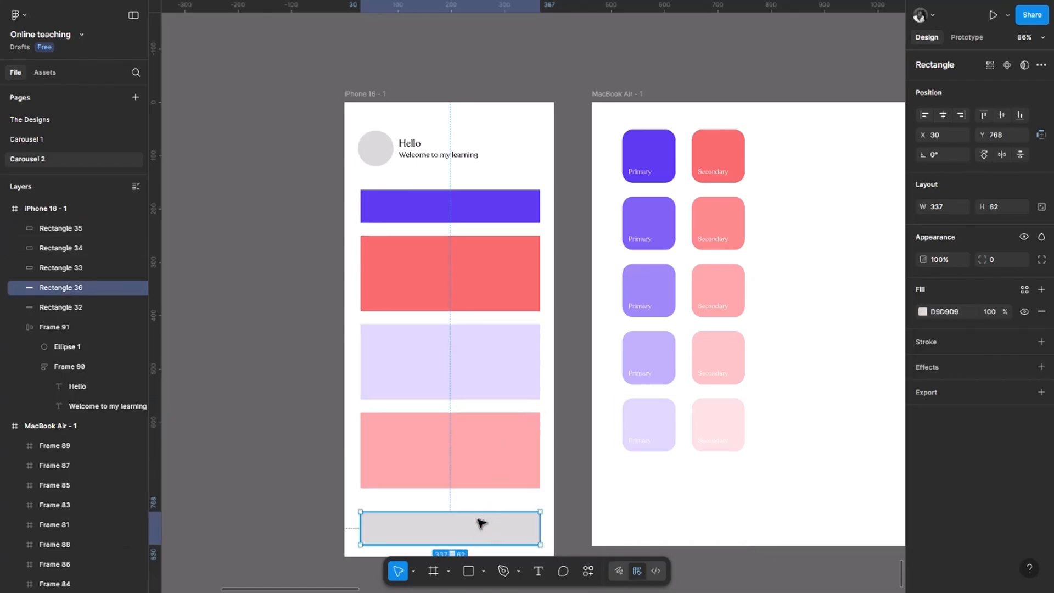
left_click(1024, 289)
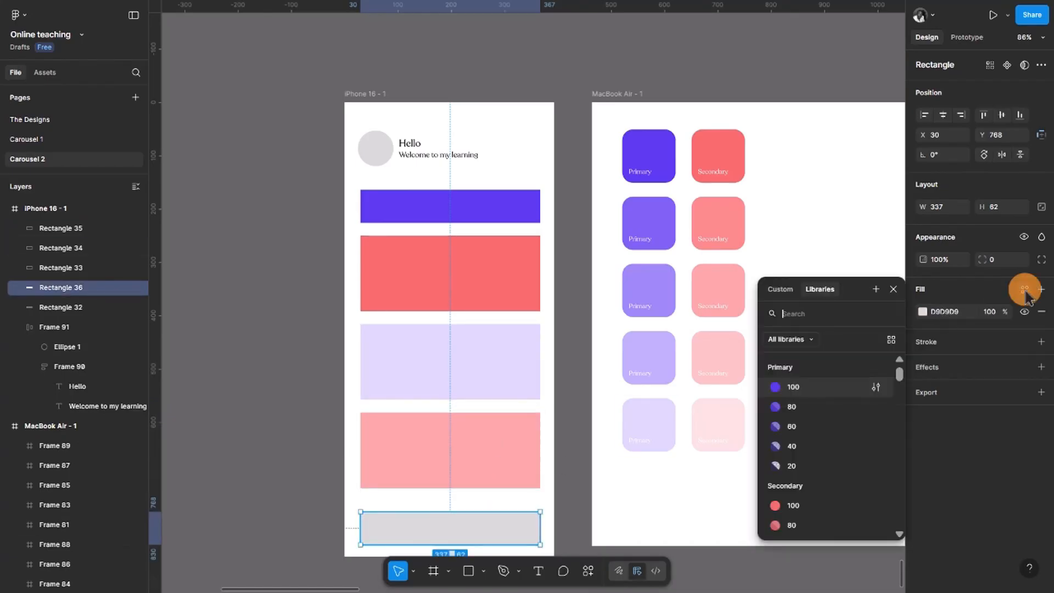
left_click(806, 504)
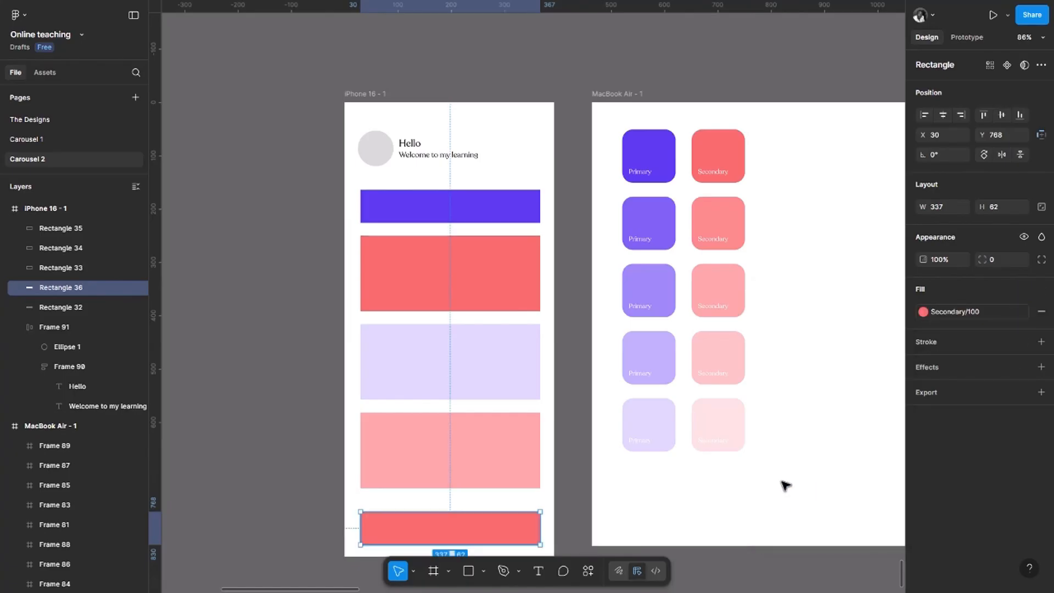
left_click(534, 166)
scroll(532, 164, "down", 3)
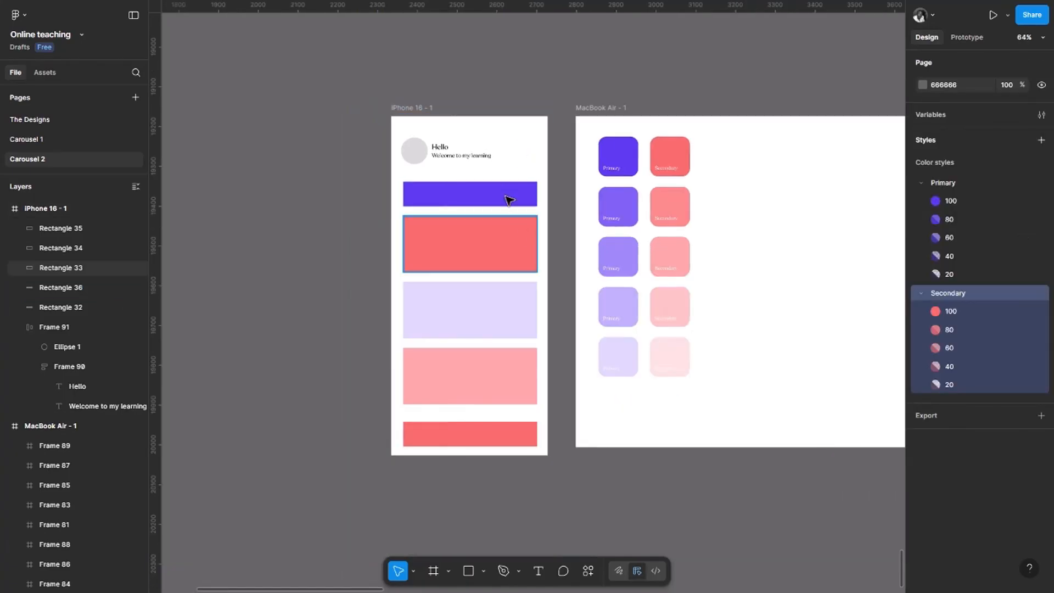
scroll(503, 242, "up", 3)
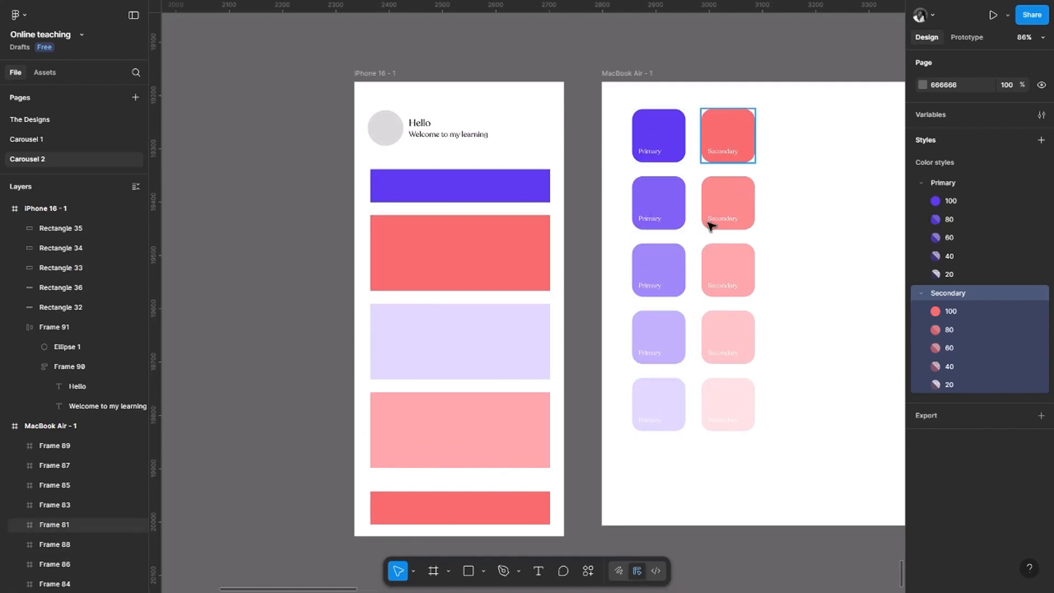
Inspect the fill of each of the five rectangles and of the circle in the iPhone 16 frame
left_click(405, 188)
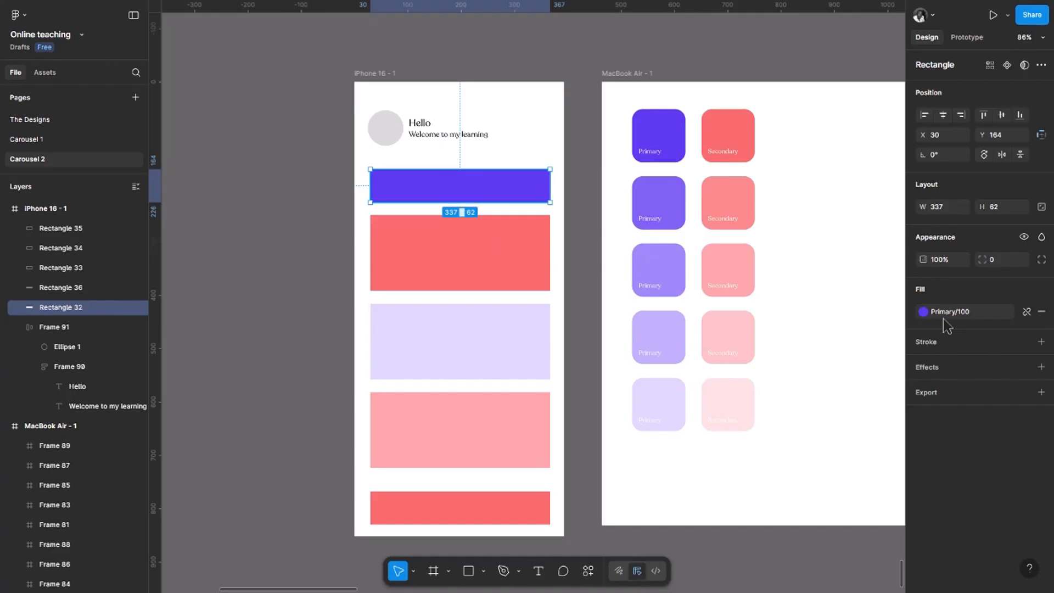
left_click(431, 252)
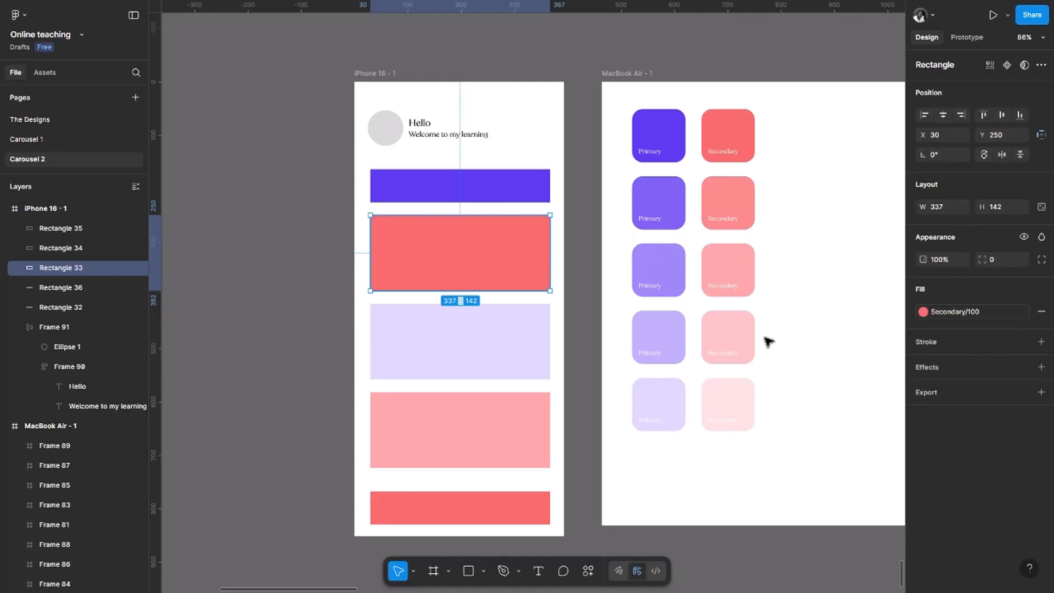
left_click(437, 341)
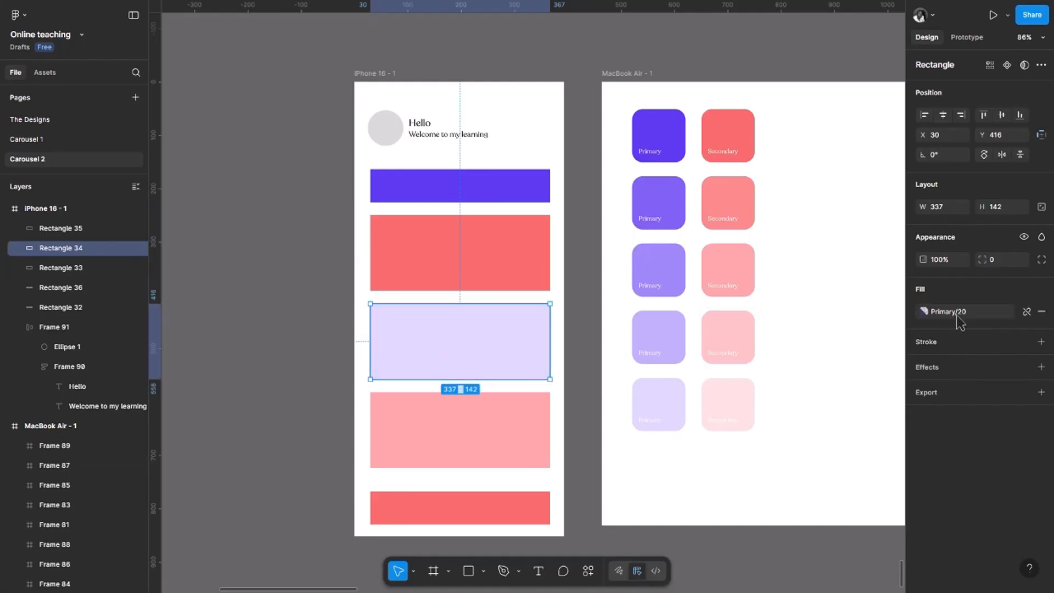
left_click(403, 432)
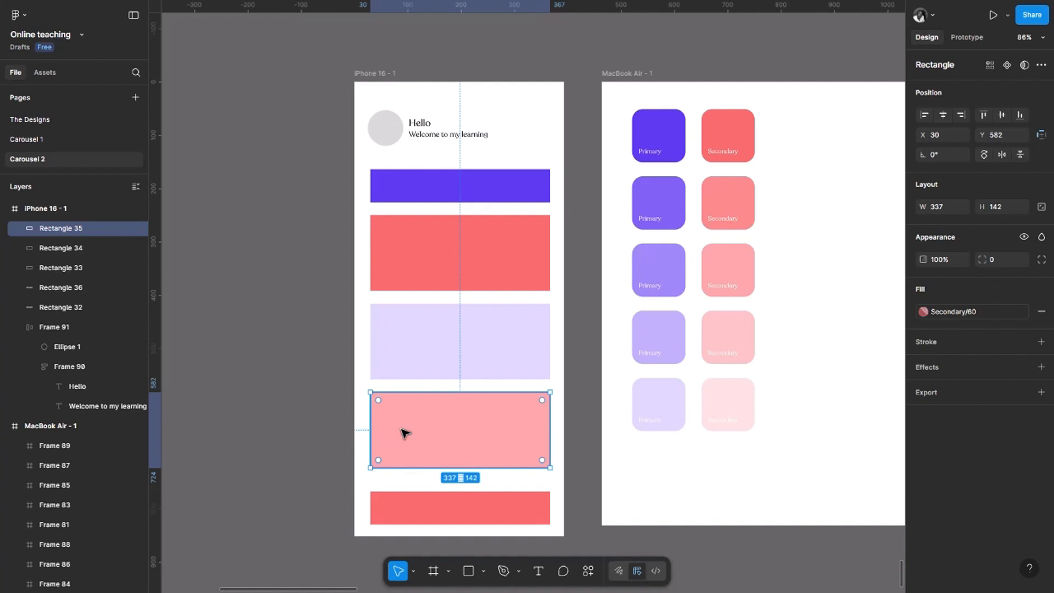
left_click(485, 503)
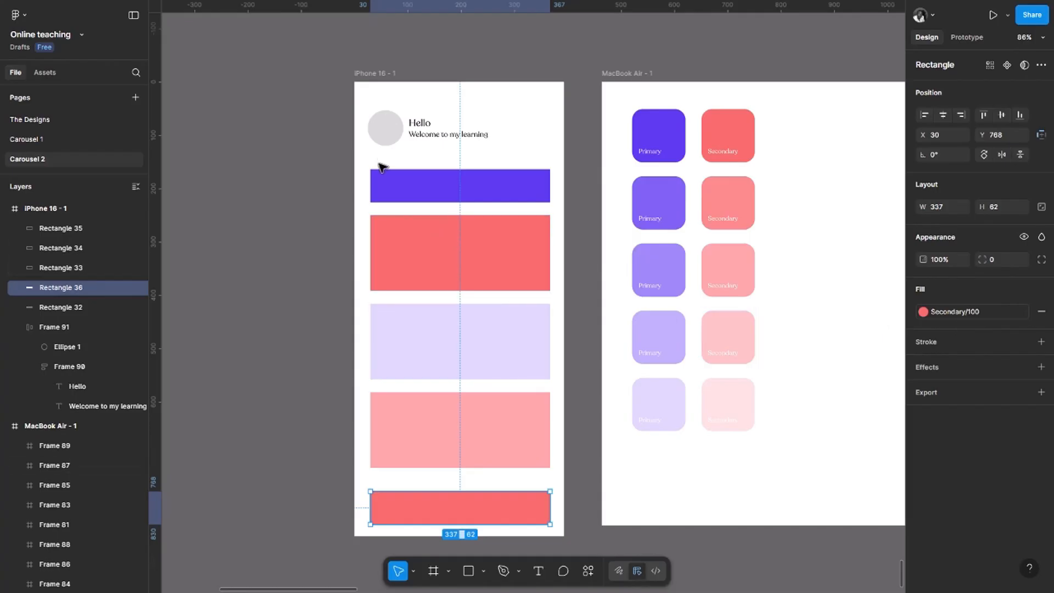
left_click(384, 137, "ctrl")
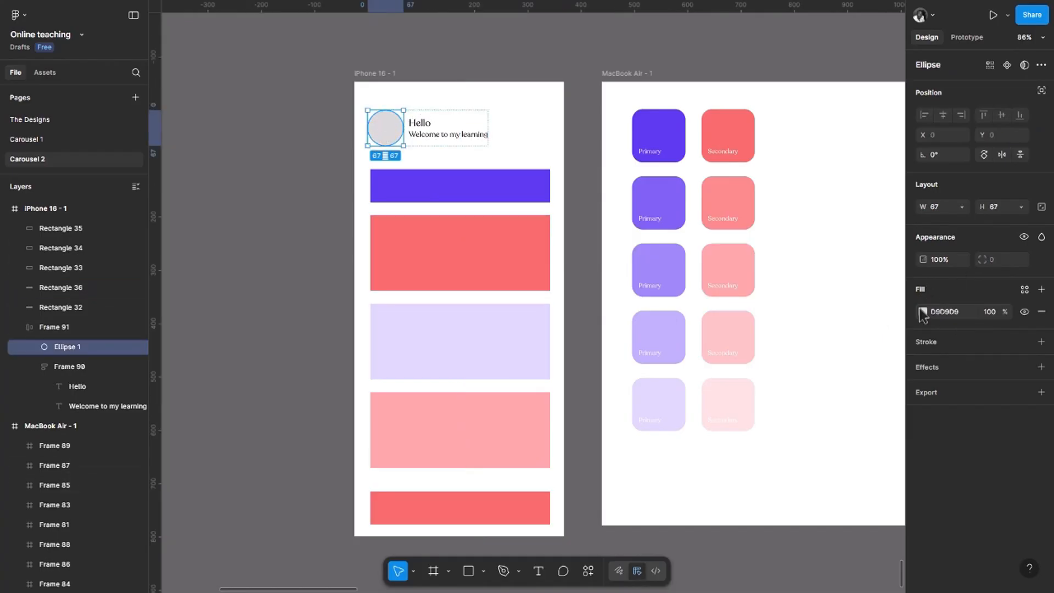
Try detaching the Primary/100 style from the upper 337 × 62 px rectangle's fill, and undo the detachment
left_click(451, 200)
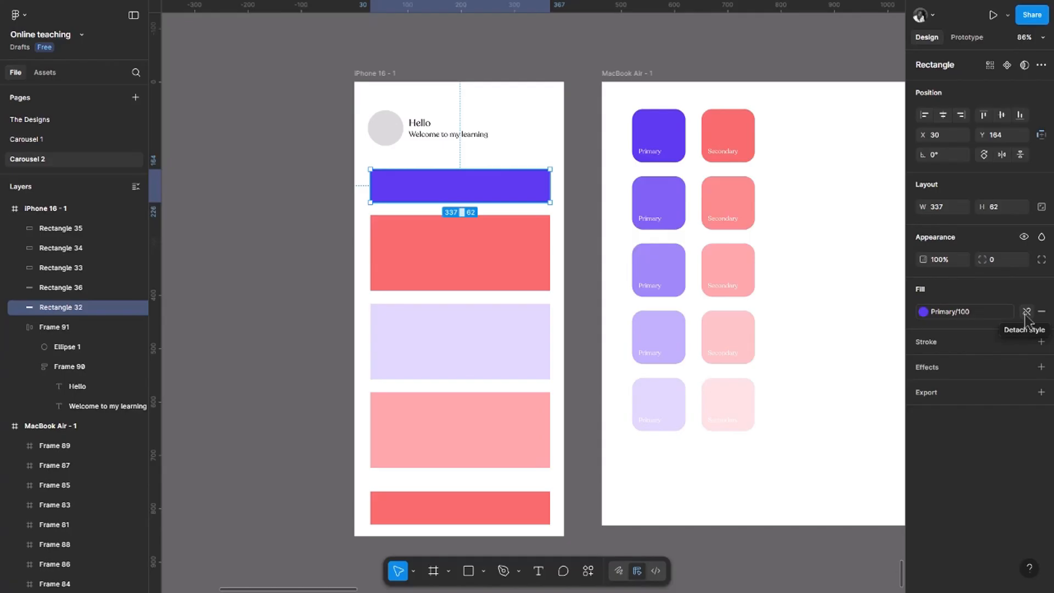
left_click(1026, 312)
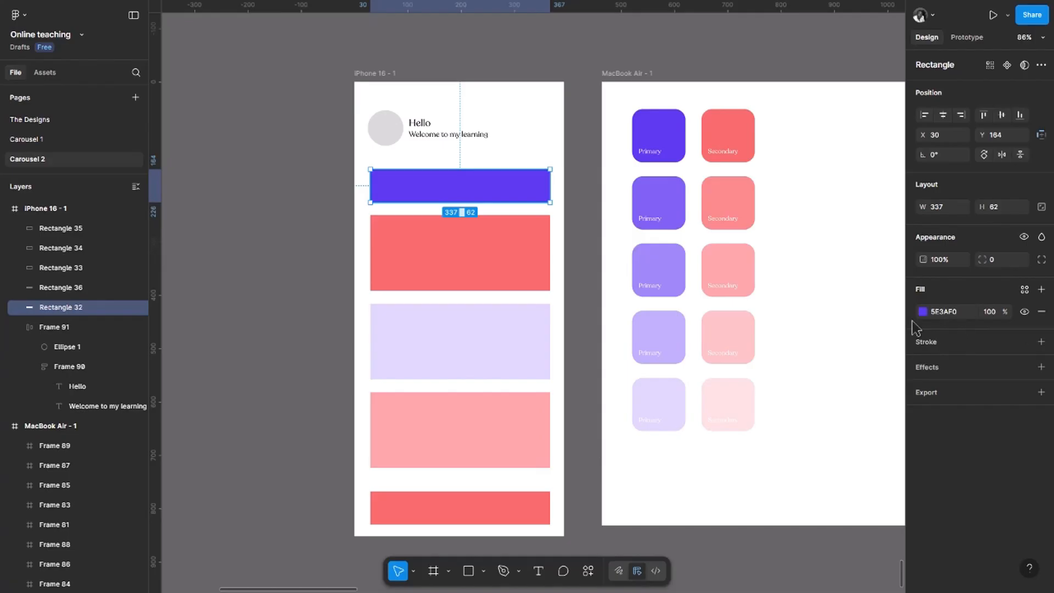
key("ctrl+z")
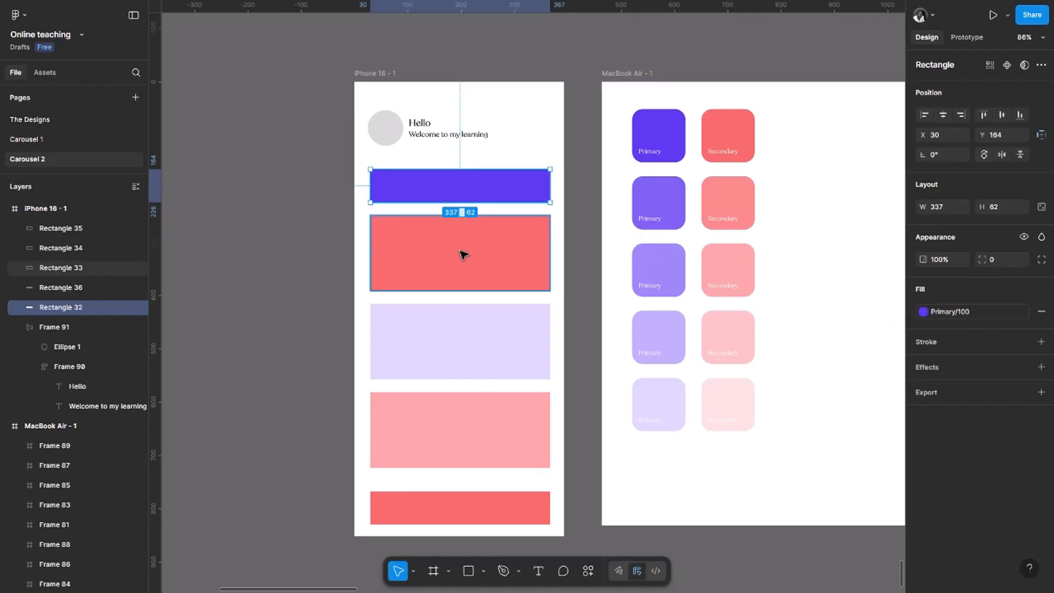
Move the iPhone 16 frame horizontally away from the MacBook Air frame, to X 1950
left_click(389, 73)
scroll(481, 118, "down", 3)
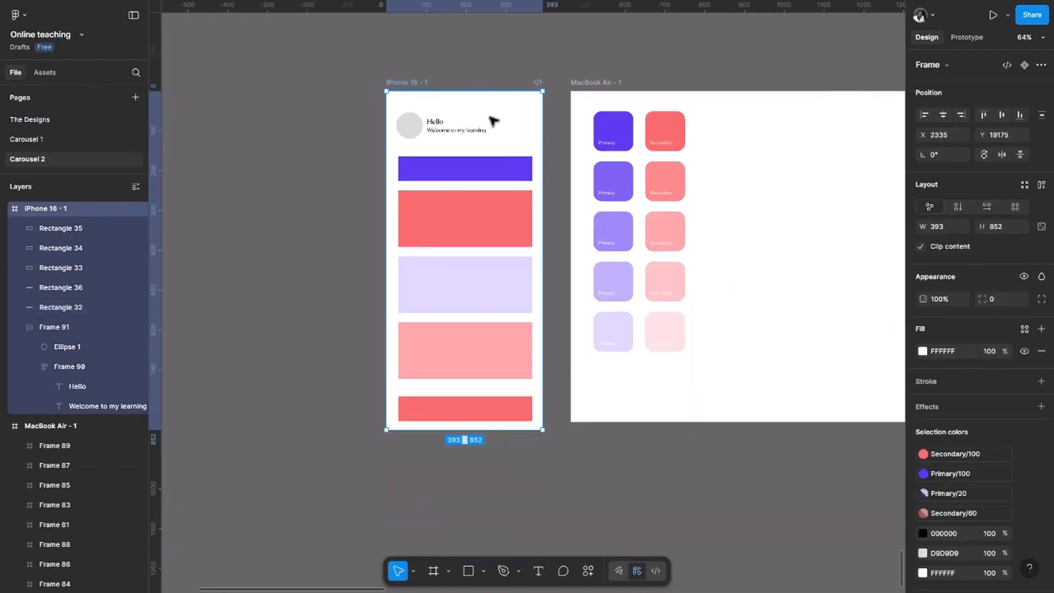
left_click_drag(515, 123, 367, 129)
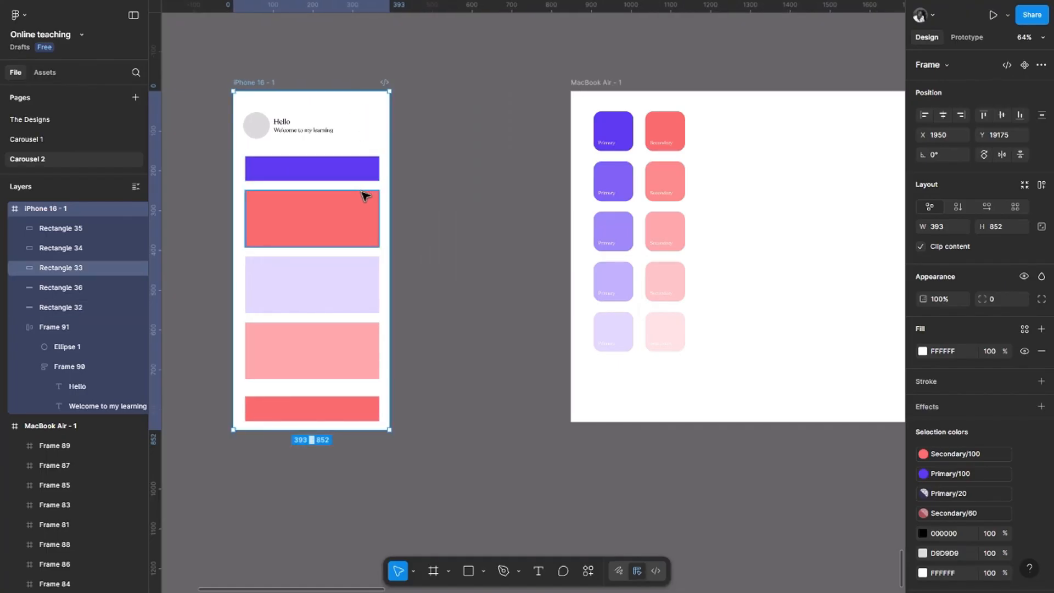
scroll(365, 196, "down", 3)
scroll(377, 198, "up", 2)
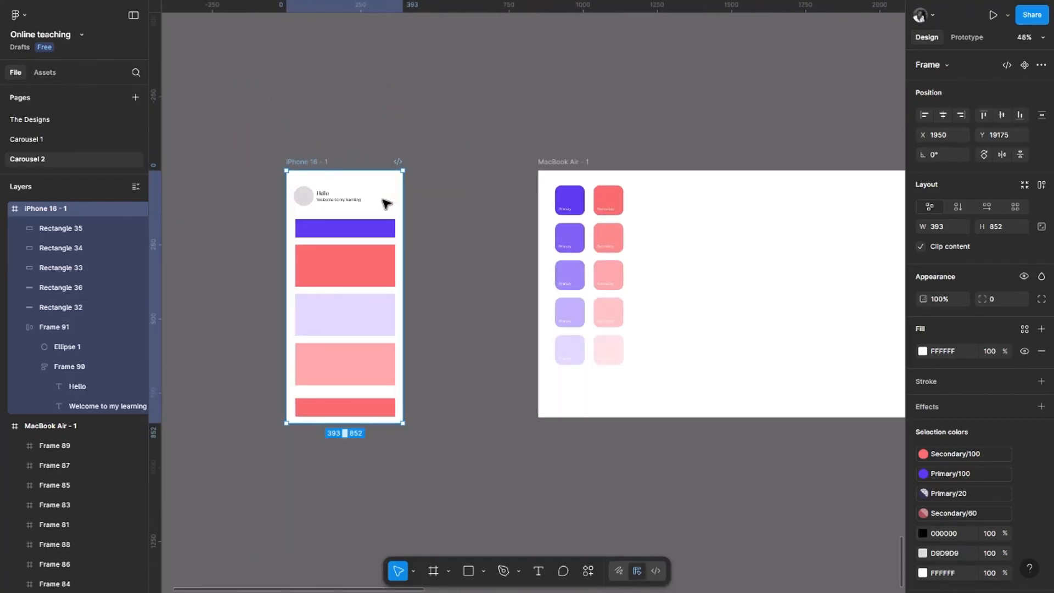
Duplicate the iPhone 16 frame four times, placing the copies in a row beside the original
left_click_drag(386, 203, 416, 217)
left_click(372, 209)
scroll(380, 217, "left", 2)
scroll(381, 217, "left", 2)
scroll(423, 223, "left", 3)
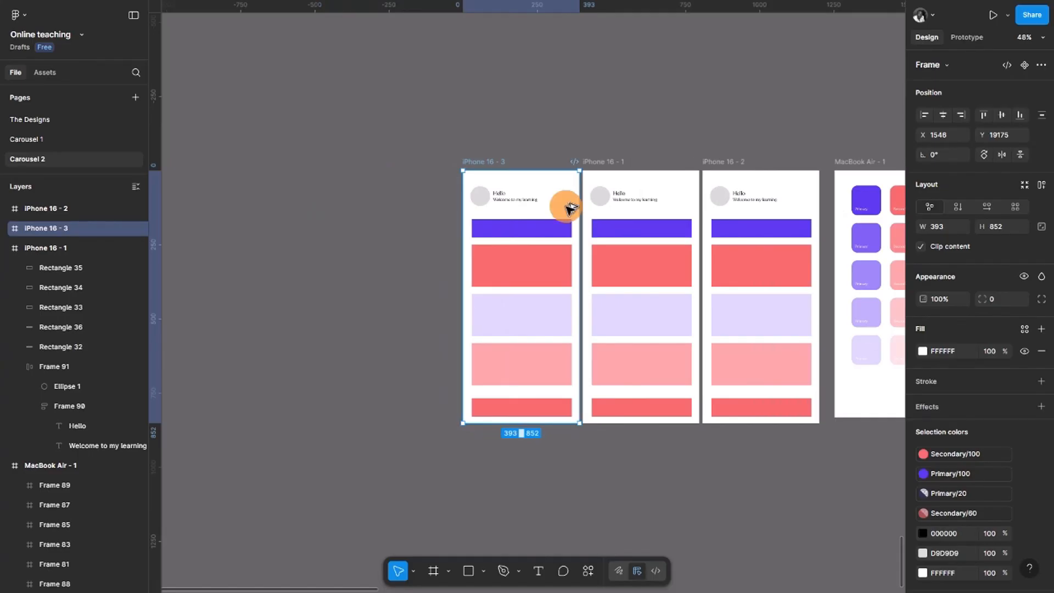
left_click_drag(570, 207, 318, 213)
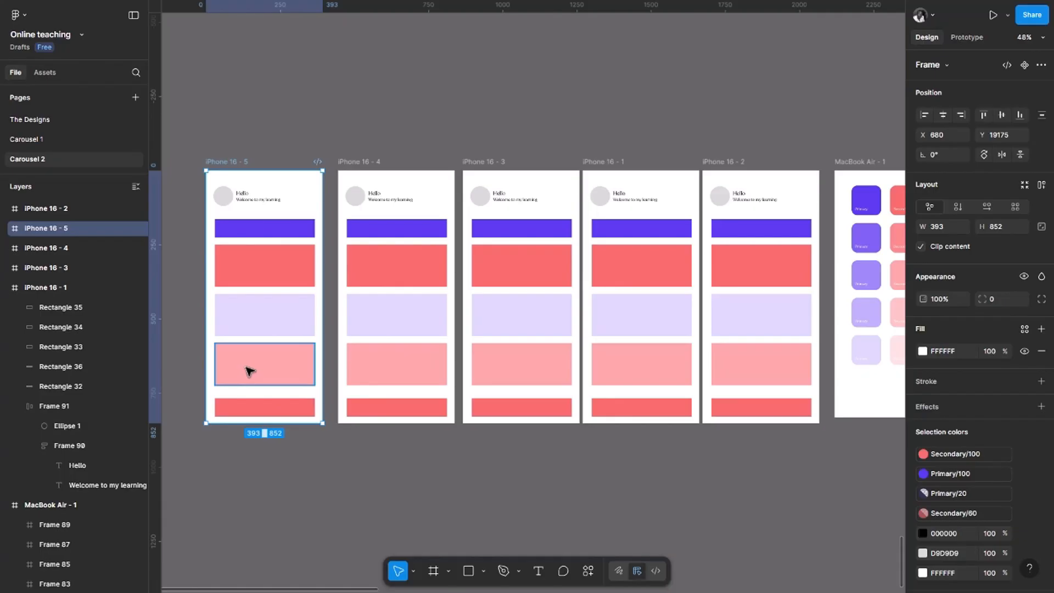
Distribute the five iPhone 16 frames evenly with a horizontal spacing of 11 px
left_click_drag(204, 154, 816, 420)
left_click(815, 420)
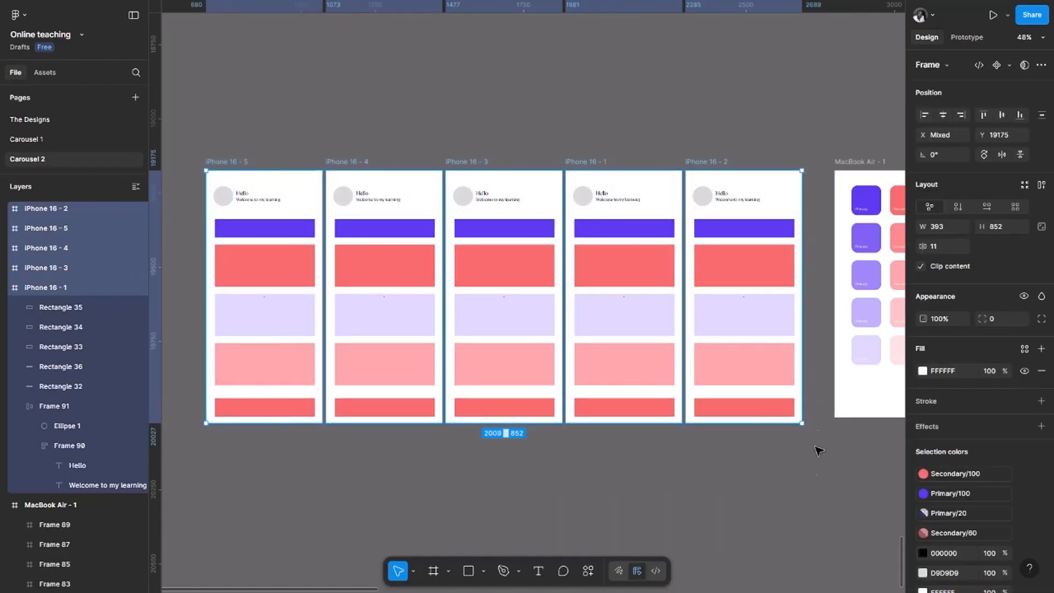
left_click(784, 498)
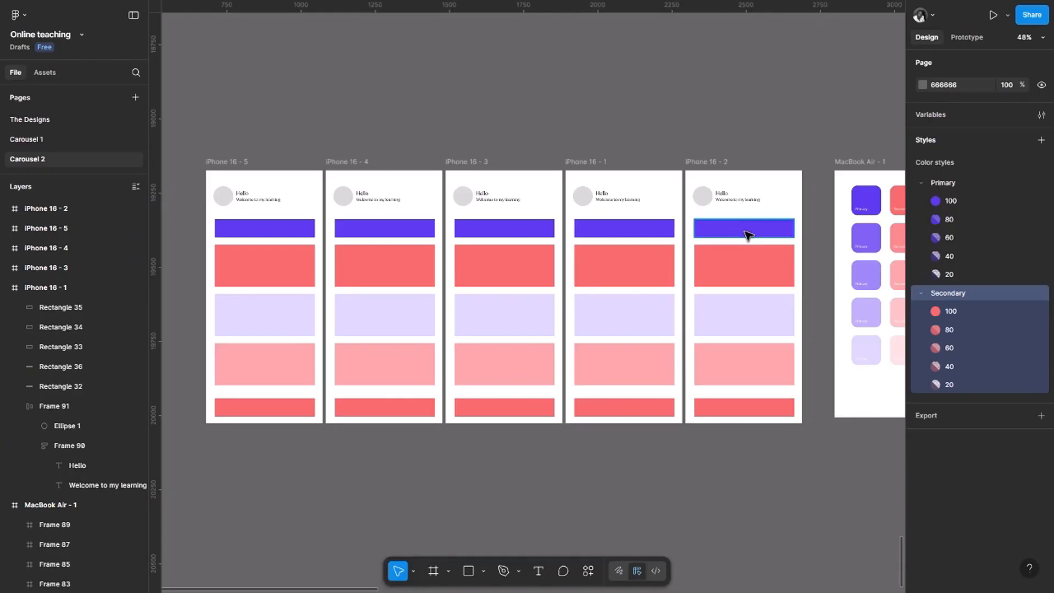
Inspect the fill style of the upper 337 × 62 px rectangles across the iPhone frames and check it against the Primary color styles
left_click(278, 240)
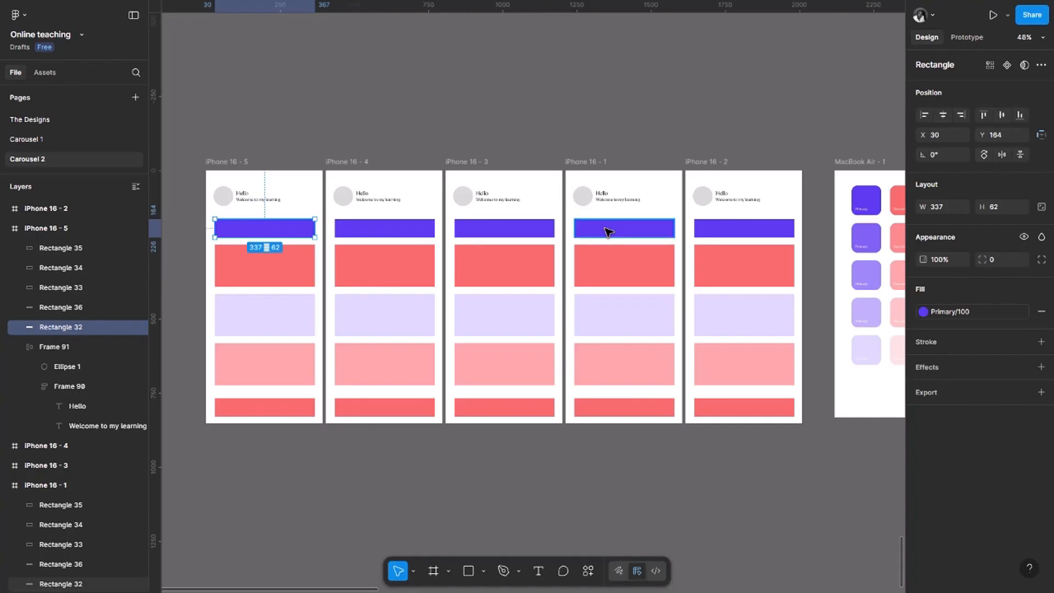
left_click(724, 227)
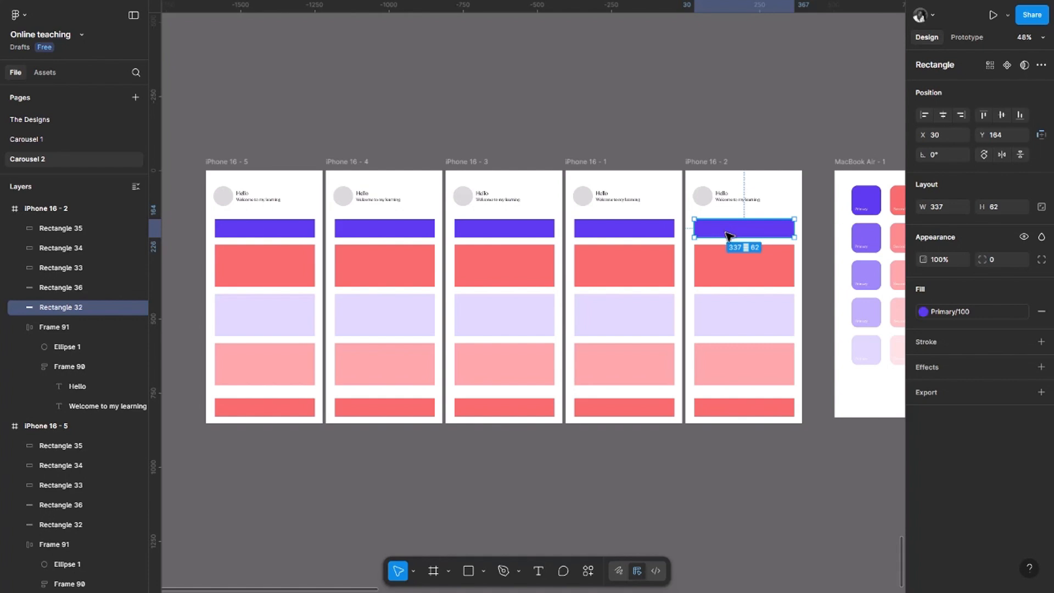
left_click(810, 459)
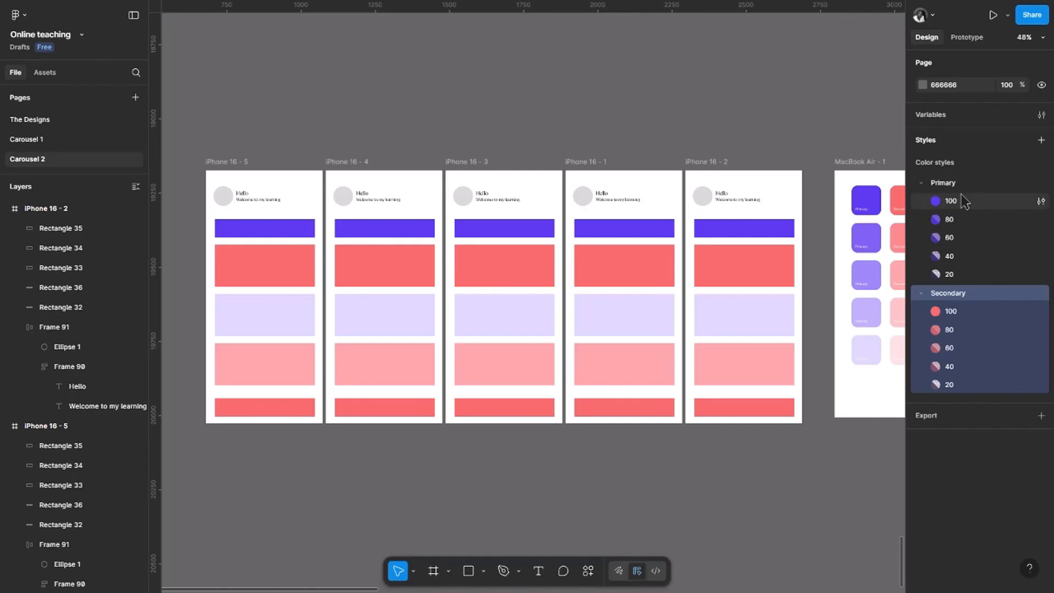
left_click(730, 229)
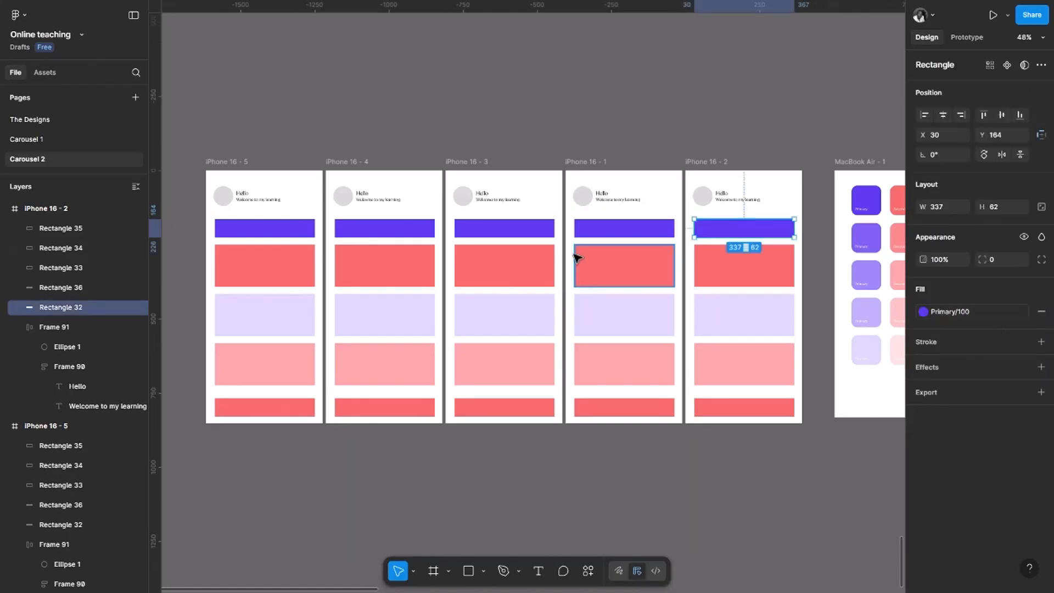
left_click(589, 227)
left_click(518, 229)
left_click(513, 76)
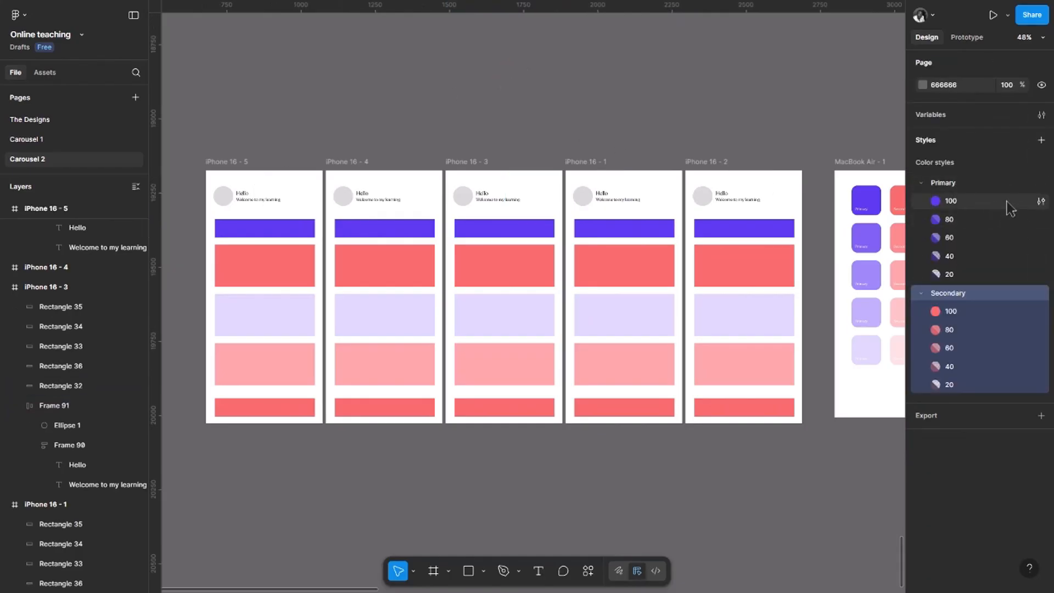
Edit the Primary/100 color style, changing its color to dark navy 1E0D65
left_click(1041, 202)
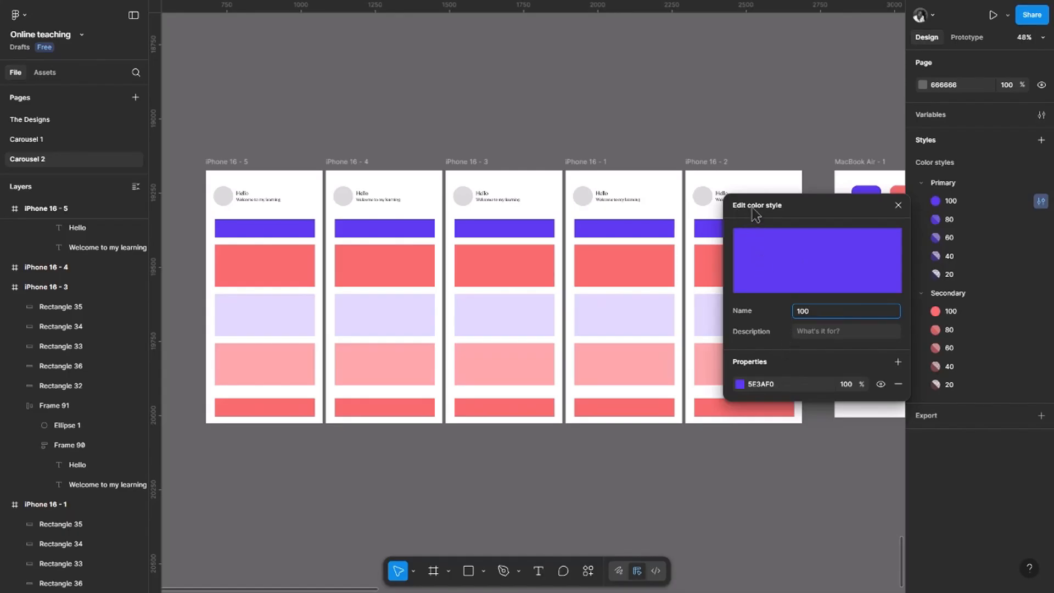
left_click(741, 385)
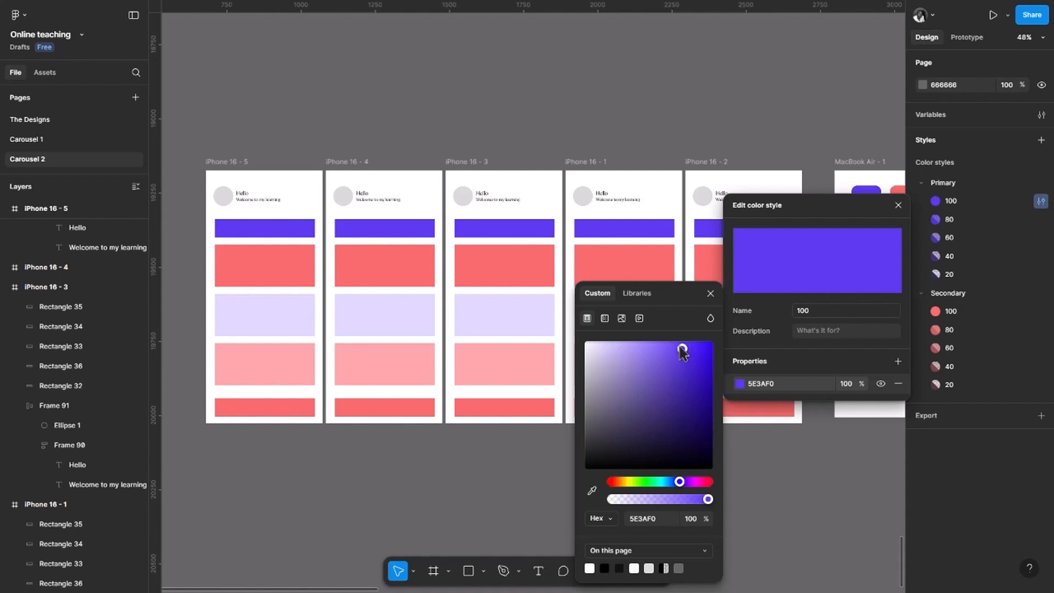
left_click_drag(685, 354, 698, 425)
left_click(710, 293)
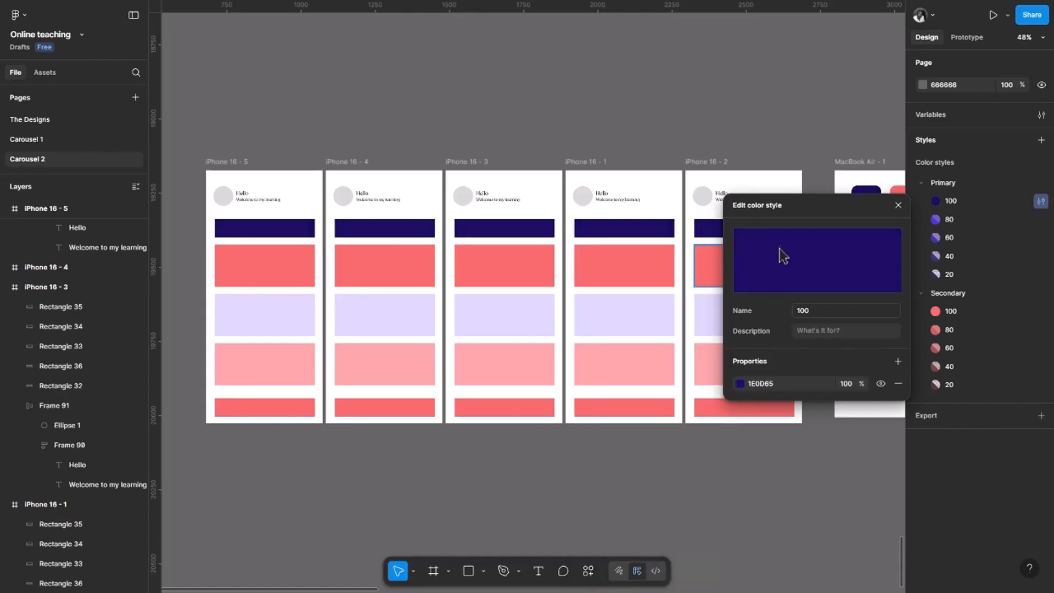
left_click(898, 204)
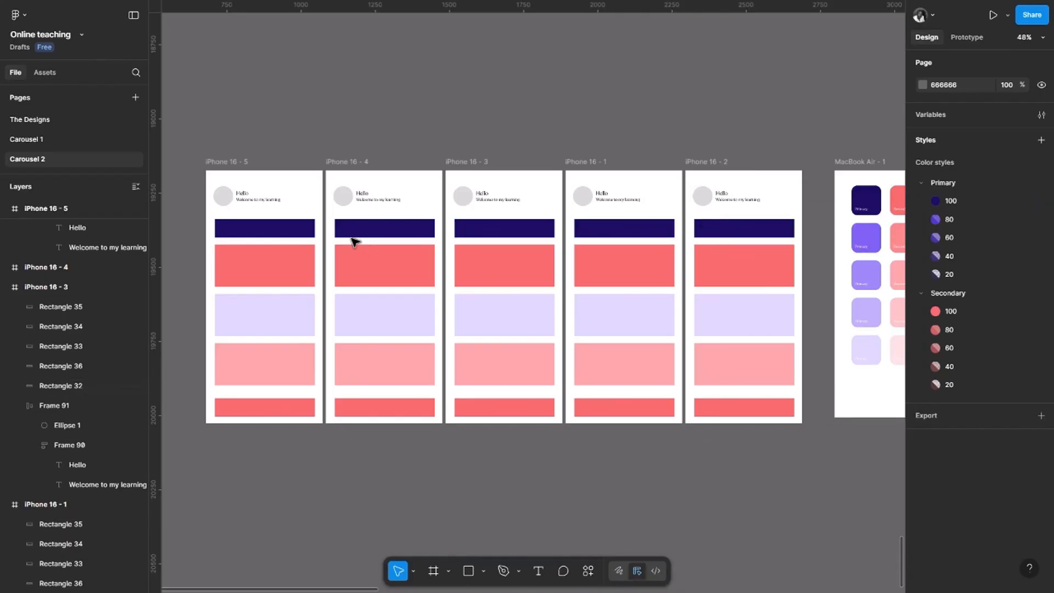
Duplicate the Primary/100 swatch out of the MacBook Air frame onto the empty canvas above the iPhone 16 - 2 frame
scroll(893, 206, "up", 5)
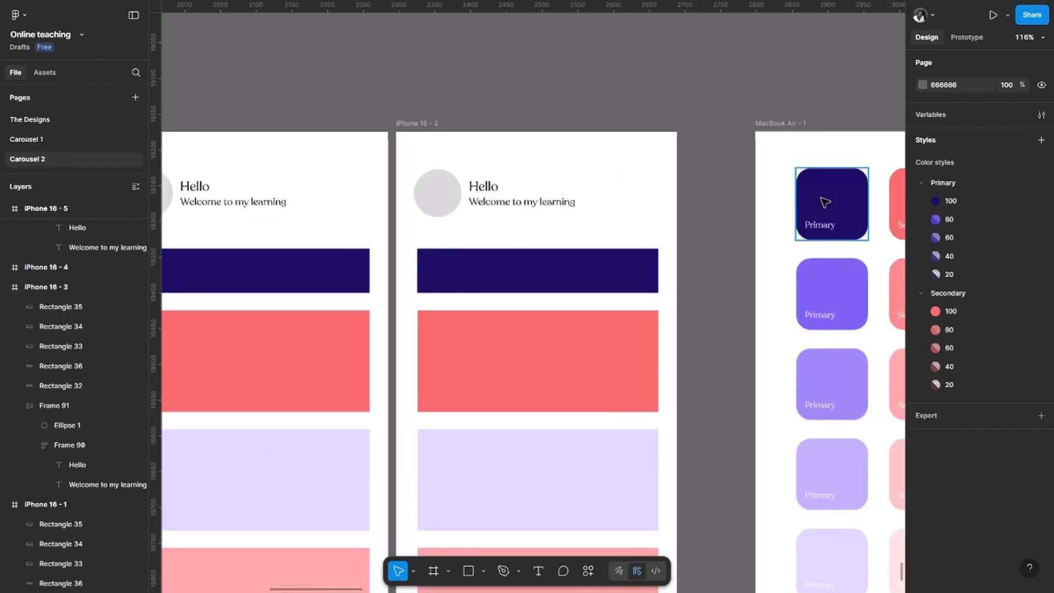
scroll(833, 222, "down", 5)
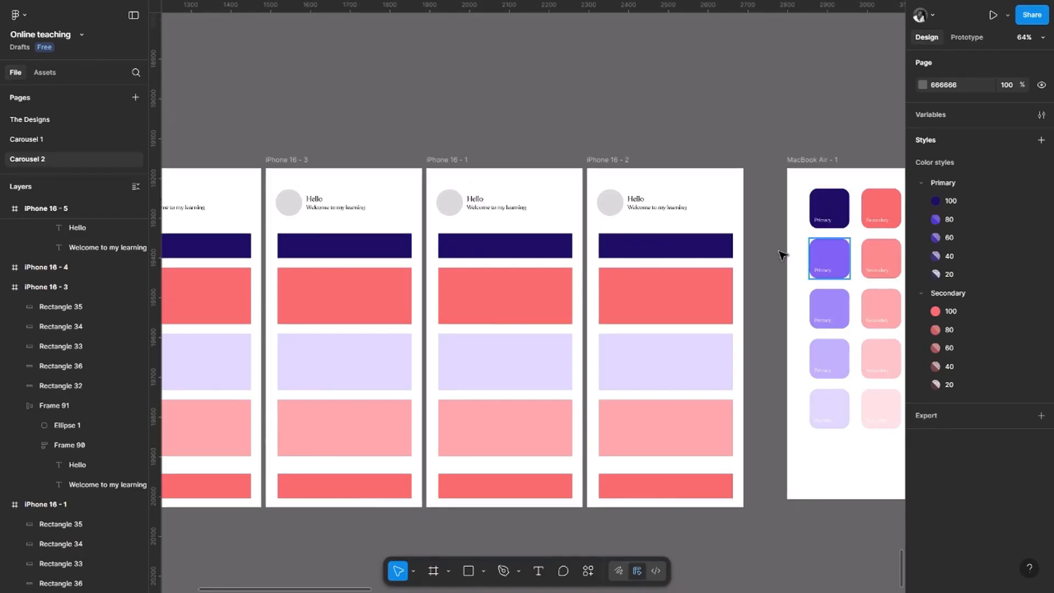
scroll(783, 252, "left", 3)
scroll(505, 259, "left", 5)
scroll(506, 259, "down", 3)
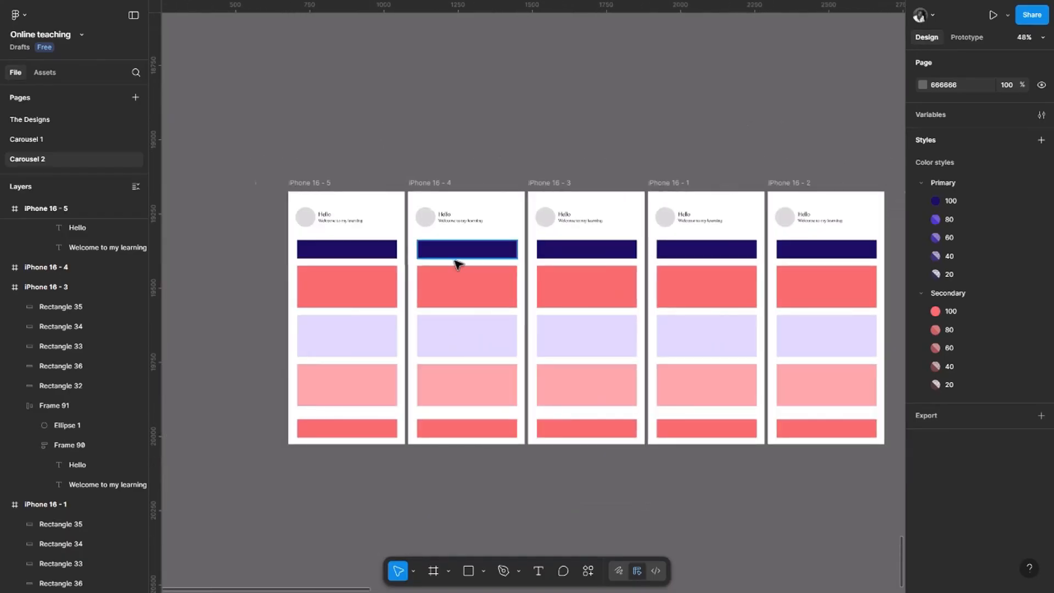
scroll(460, 264, "right", 3)
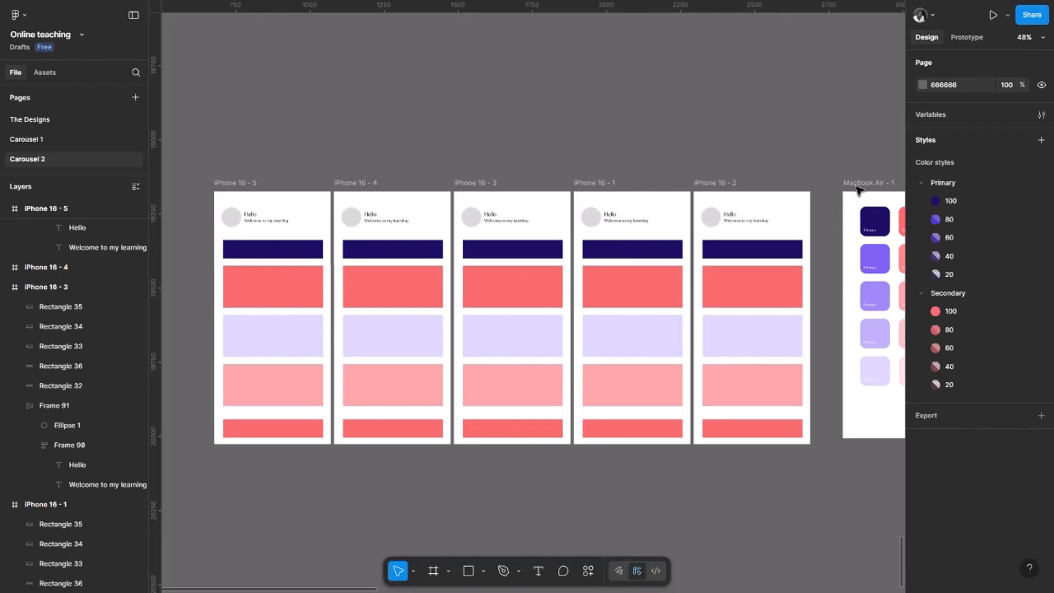
left_click(876, 219)
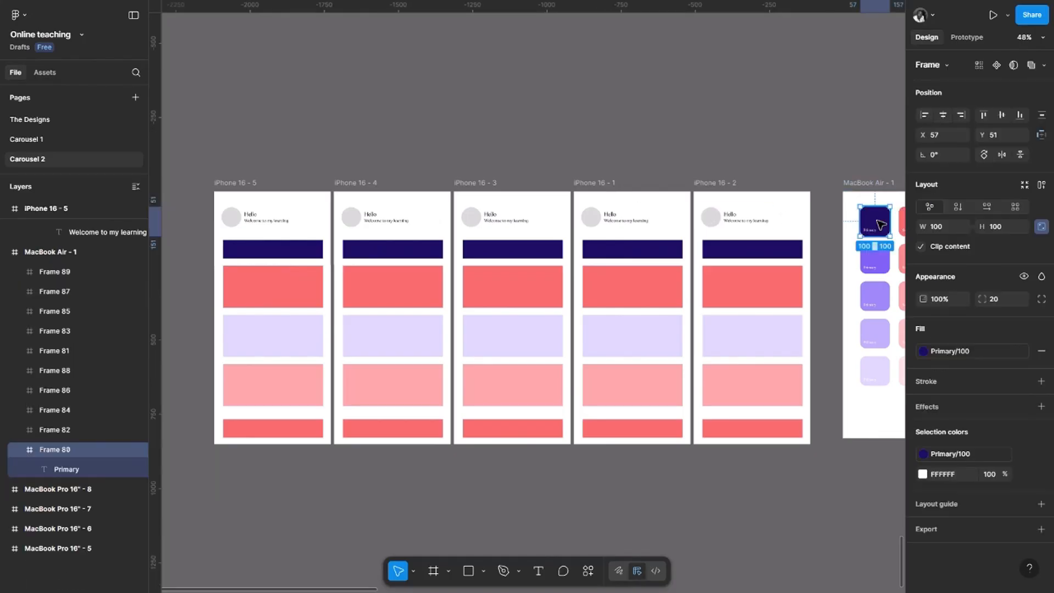
left_click_drag(818, 137, 818, 138)
Check the fill style of the upper rectangle in the iPhone 16 - 2, iPhone 16 - 1 and iPhone 16 - 3 frames
left_click(737, 248)
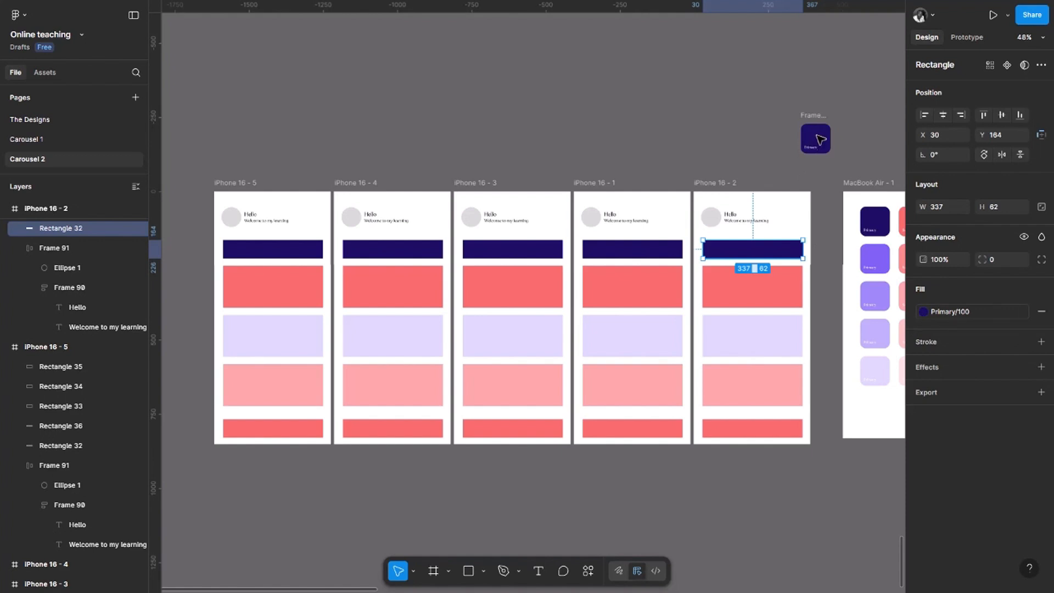
left_click(653, 243)
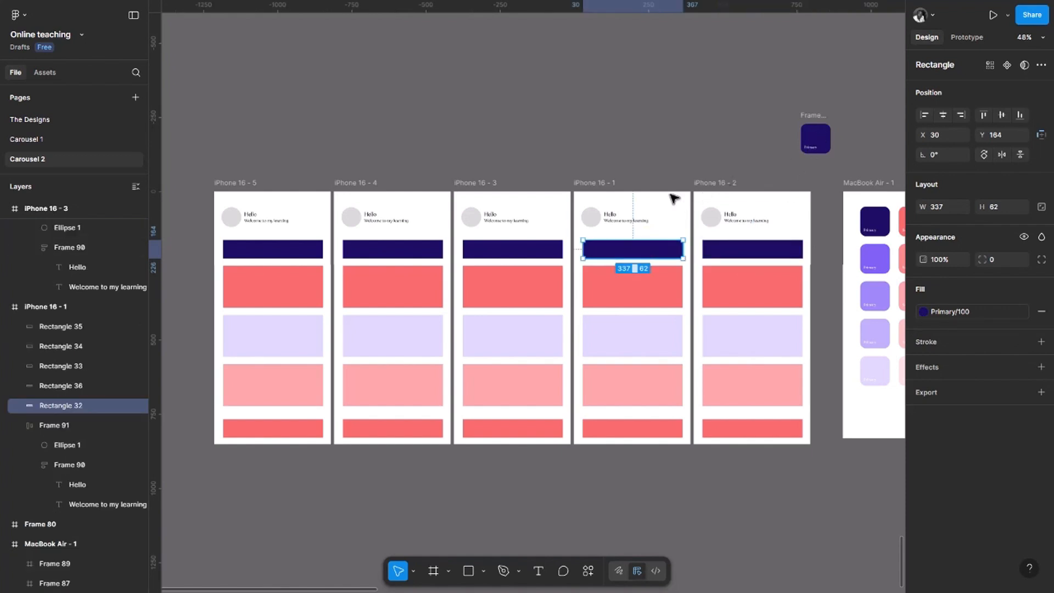
left_click(505, 251)
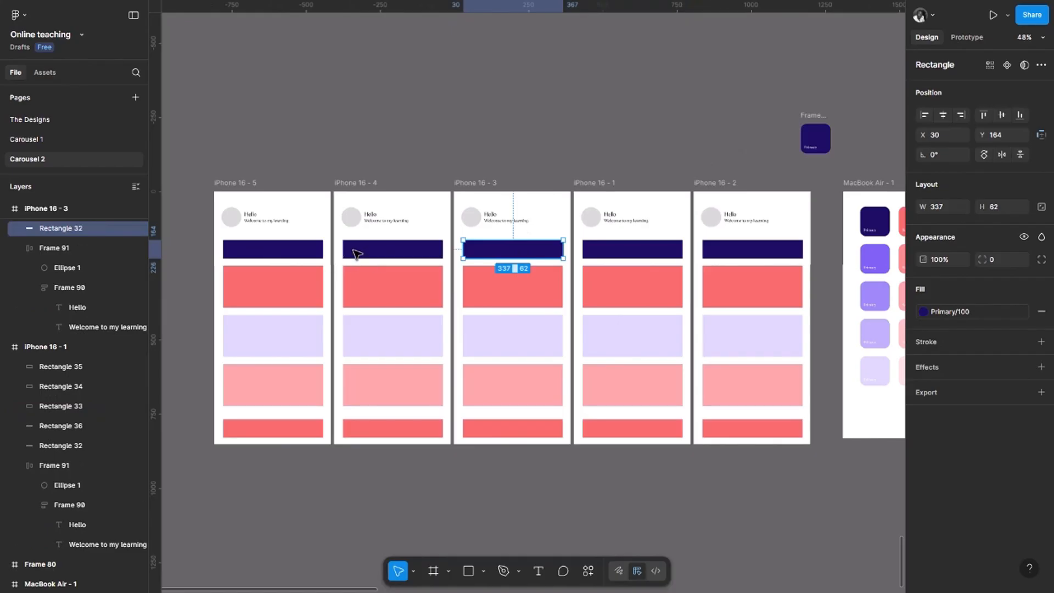